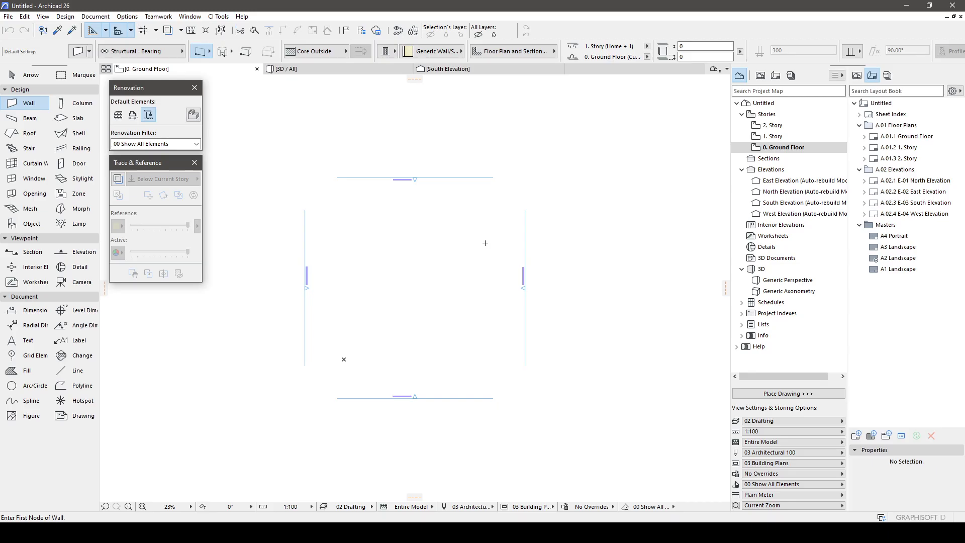
# Open the Attribute Manager and delete every layer combination from the project, from 02 Drafting through 10 Show 3D Zones as Solid.
pyautogui.moveTo(388, 256); pyautogui.dragTo(416, 259, button='middle')
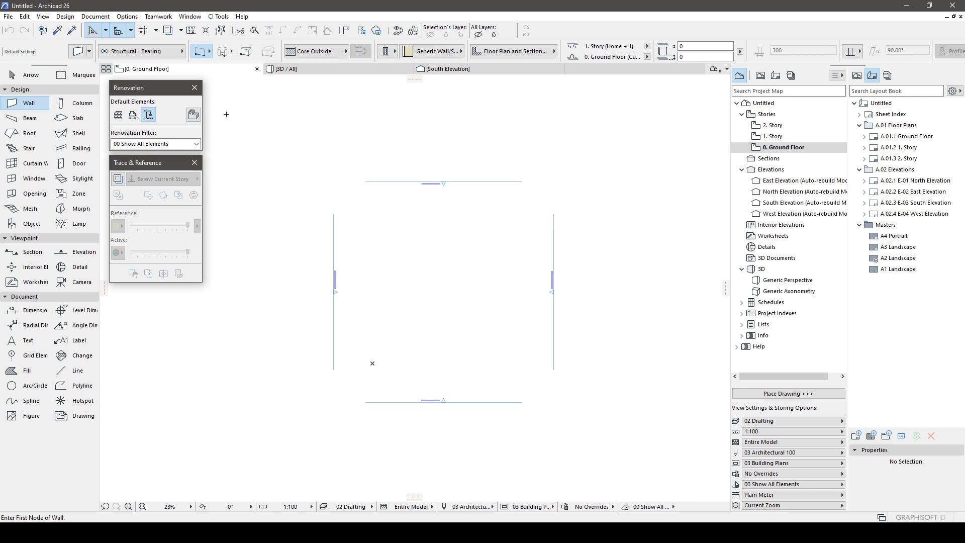
pyautogui.click(101, 20)
pyautogui.moveTo(154, 31)
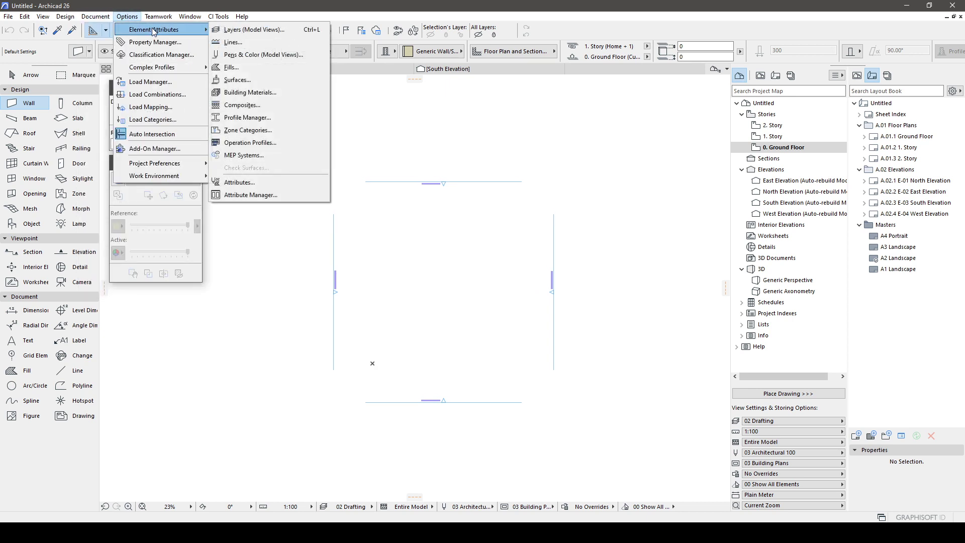
pyautogui.moveTo(184, 66)
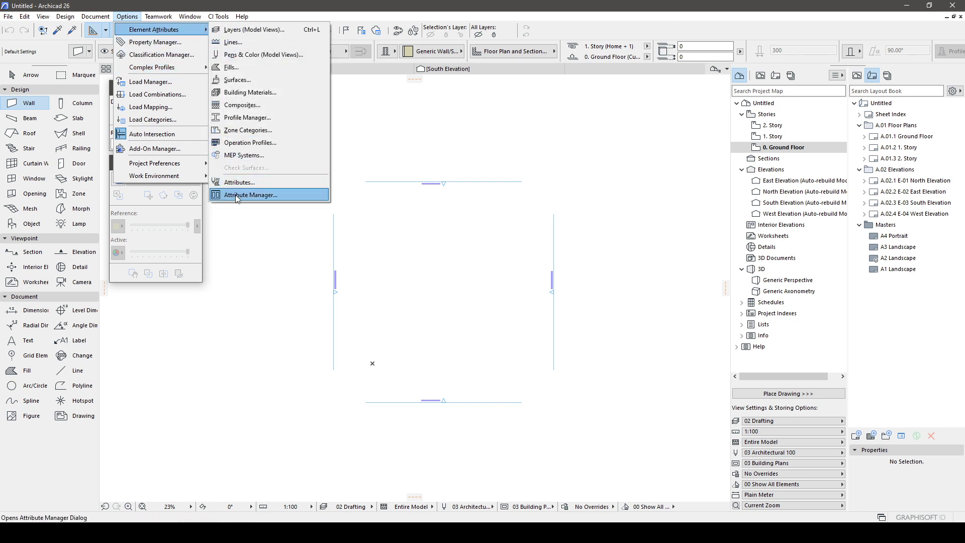
pyautogui.click(236, 195)
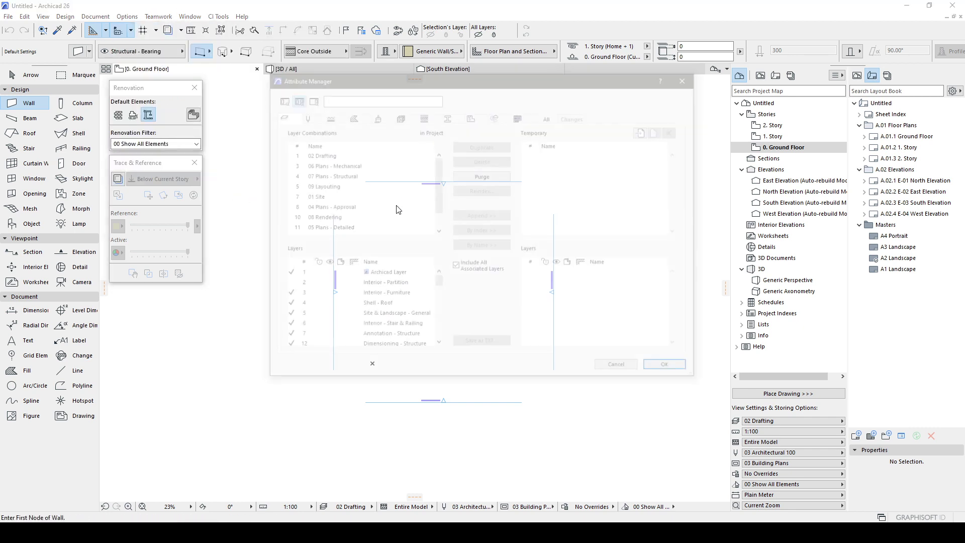
pyautogui.click(320, 152)
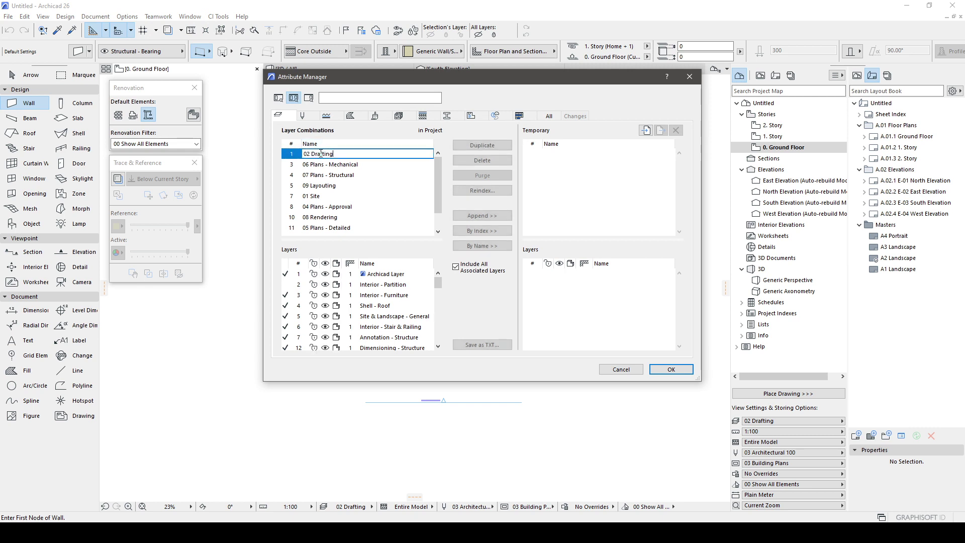
pyautogui.scroll(-1, 354, 190)
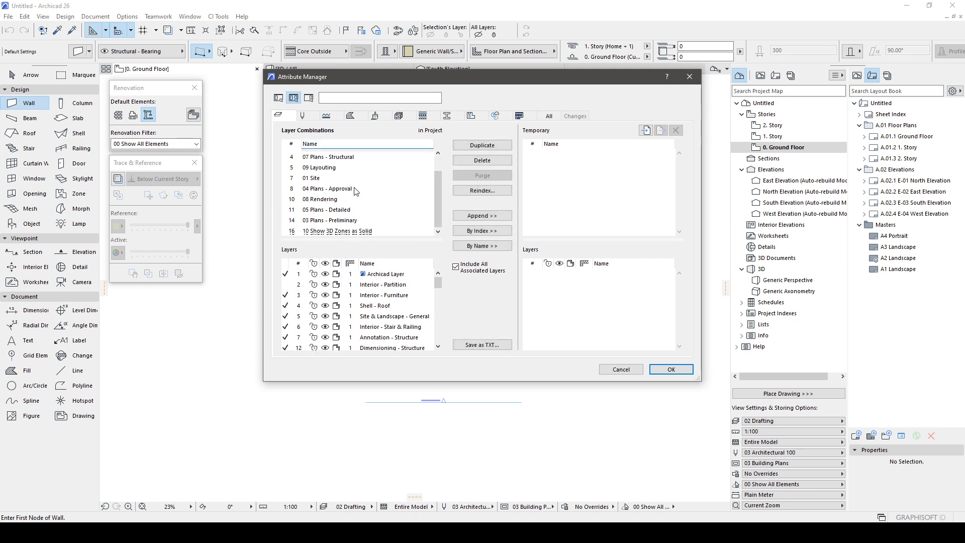
pyautogui.keyDown('shift'); pyautogui.click(340, 230); pyautogui.keyUp('shift')
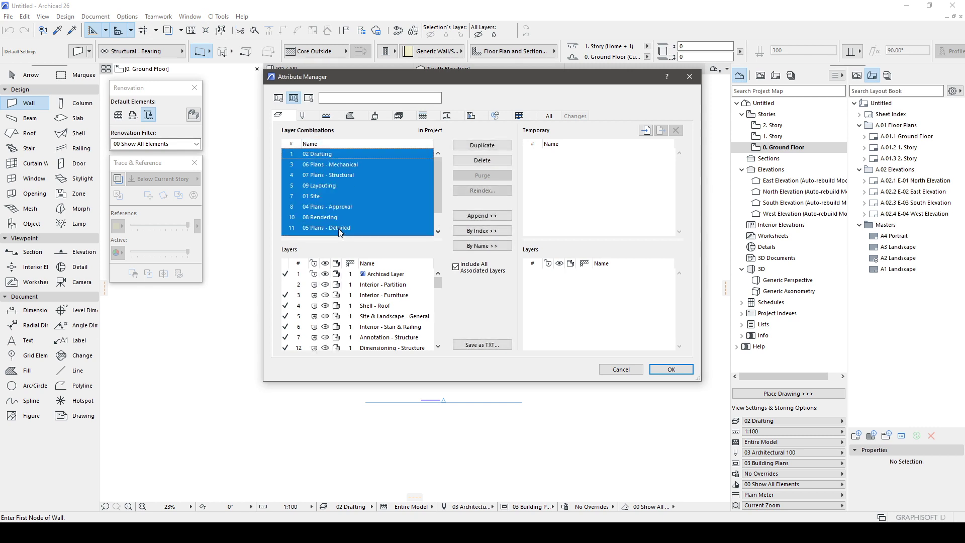
pyautogui.click(512, 160)
# Delete the whole range of project pen sets, from 09 Color through 01 Color Conceptual.
pyautogui.click(305, 115)
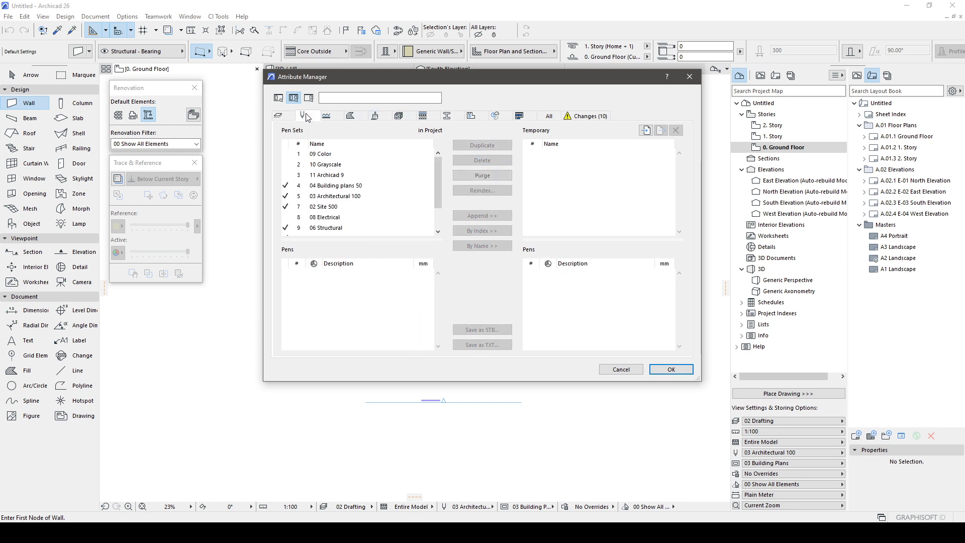
pyautogui.click(313, 154)
pyautogui.scroll(-1, 338, 192)
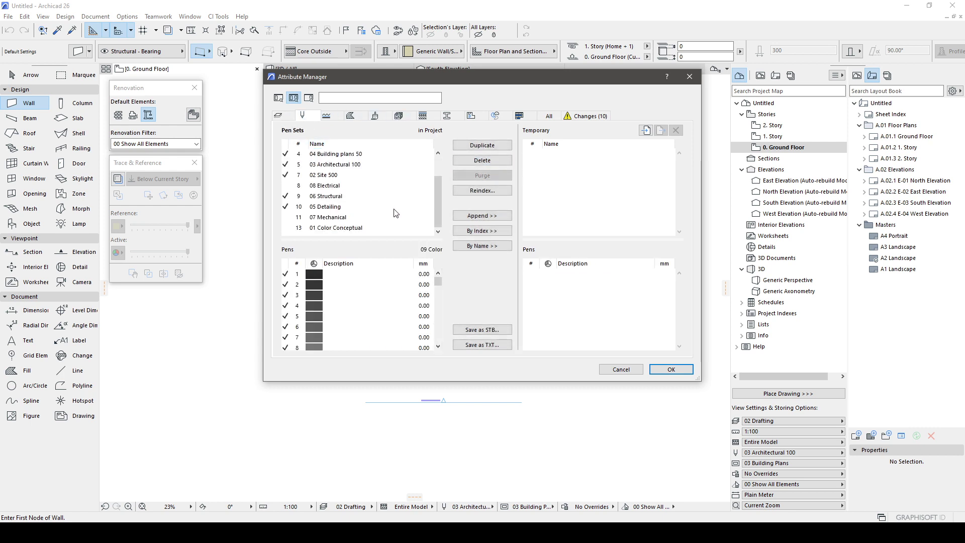
pyautogui.keyDown('shift'); pyautogui.click(357, 231); pyautogui.keyUp('shift')
pyautogui.click(482, 160)
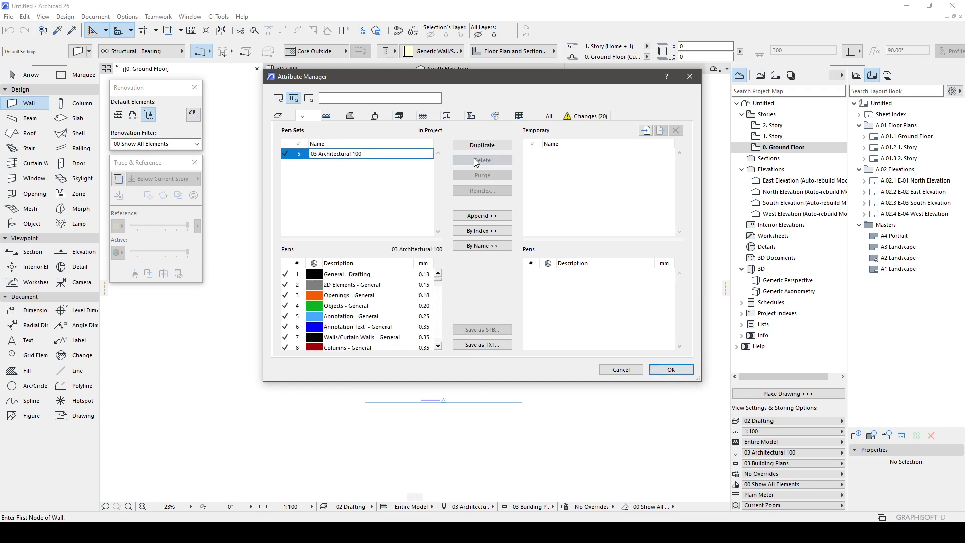
pyautogui.click(405, 176)
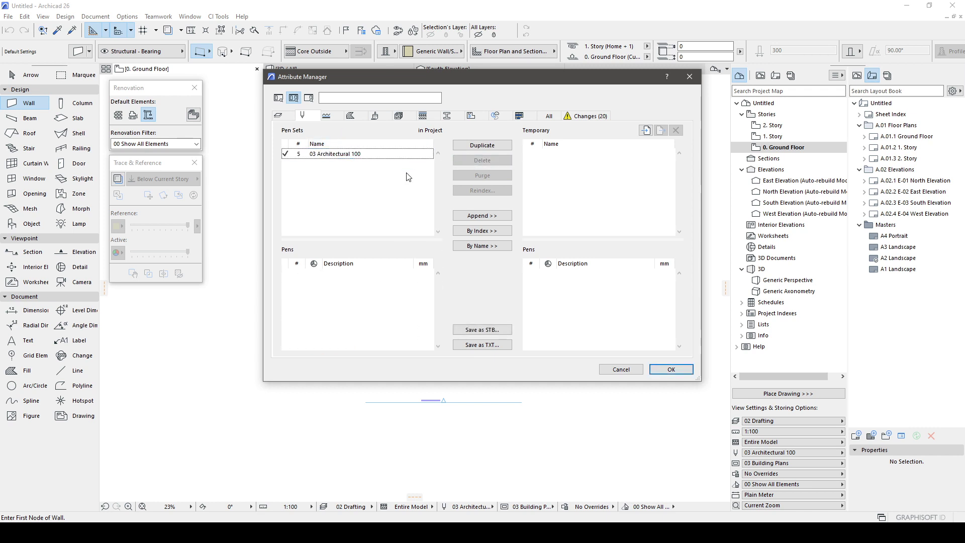
pyautogui.click(361, 154)
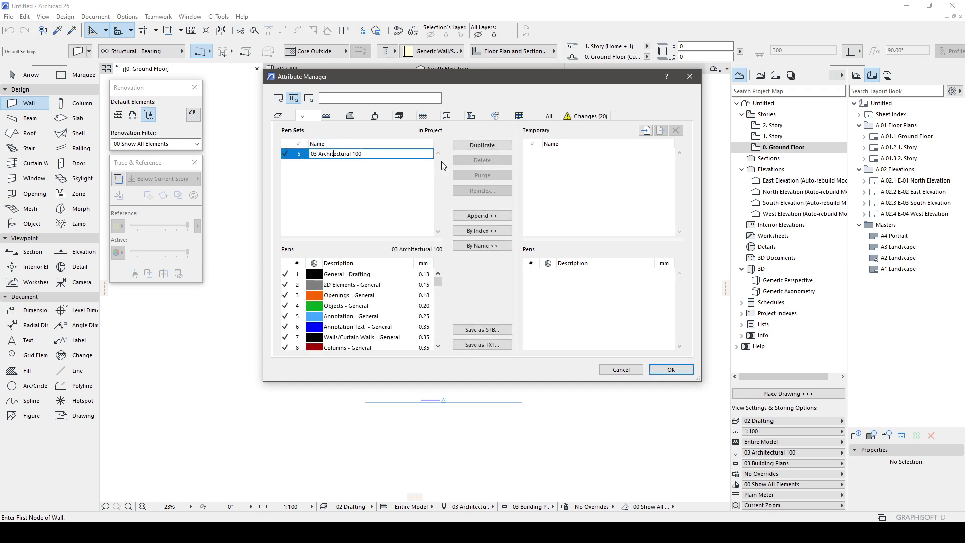
# Review the project's line types, fills, surfaces and building materials in the Attribute Manager.
pyautogui.click(329, 116)
pyautogui.click(352, 154)
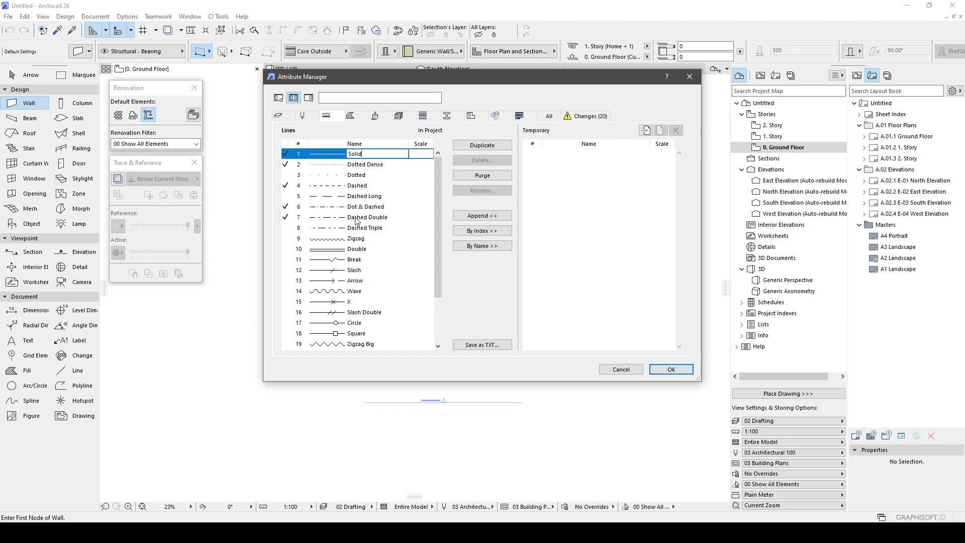
pyautogui.scroll(-2, 356, 215)
pyautogui.scroll(2, 356, 274)
pyautogui.click(355, 115)
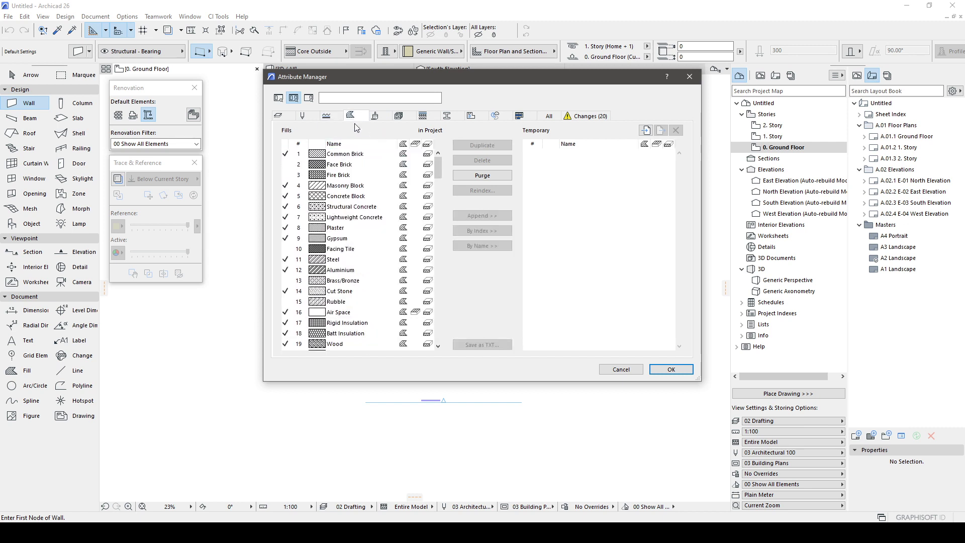
pyautogui.click(345, 158)
pyautogui.scroll(-13, 382, 242)
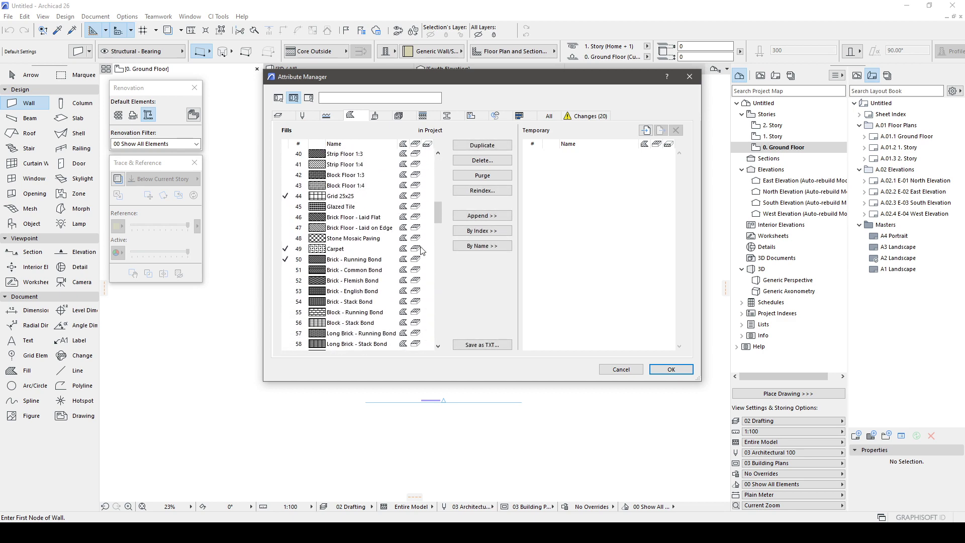
pyautogui.moveTo(438, 211); pyautogui.dragTo(438, 161)
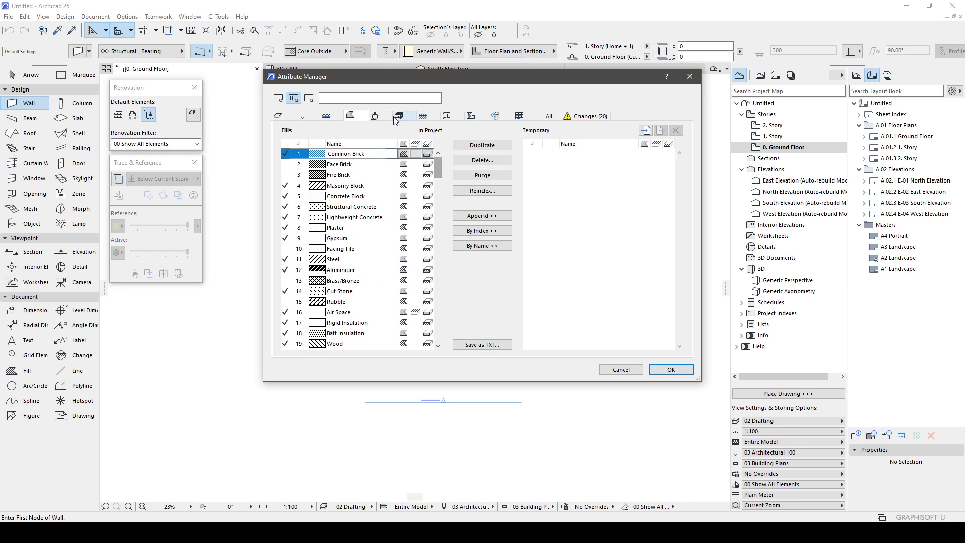
pyautogui.click(374, 115)
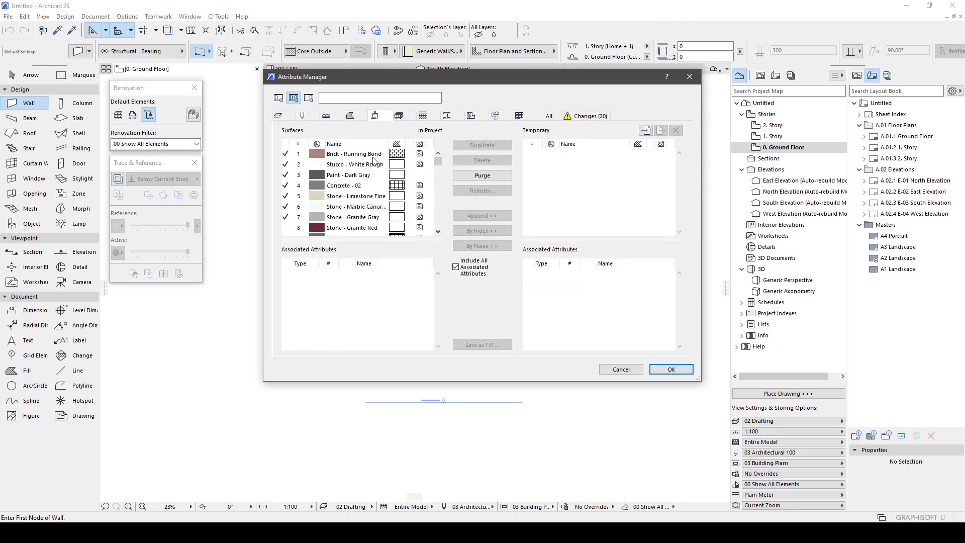
pyautogui.click(400, 115)
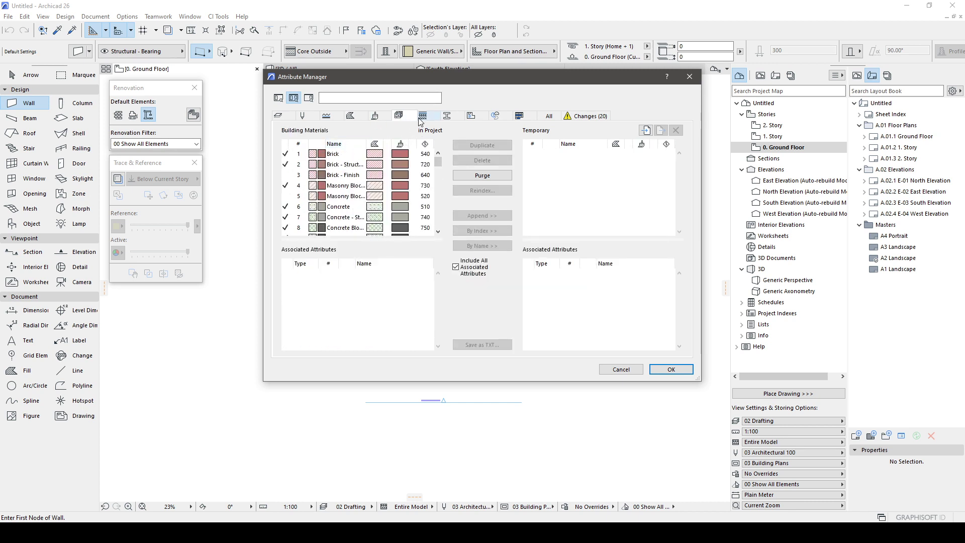
# Delete the full range of composites, from Concrete Floor Insulated with Parquet through Generic Roof/Shell, without a replacement.
pyautogui.click(423, 117)
pyautogui.click(384, 159)
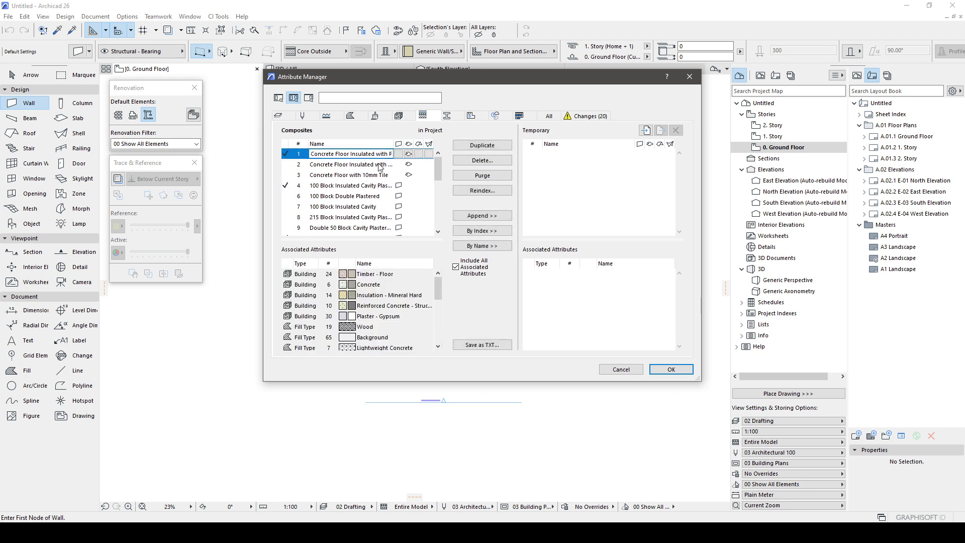
pyautogui.click(388, 185)
pyautogui.scroll(-5, 388, 186)
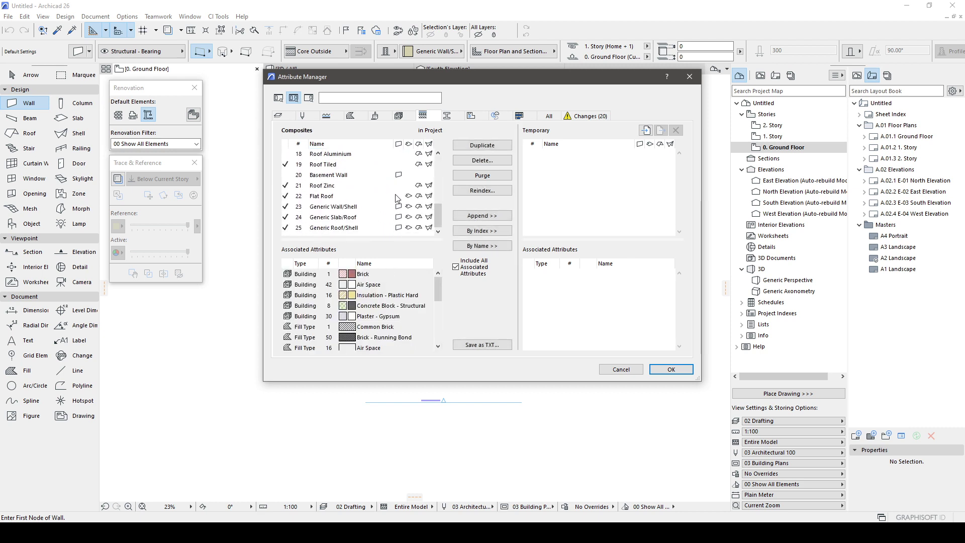
pyautogui.moveTo(442, 223); pyautogui.dragTo(440, 176)
pyautogui.click(367, 152)
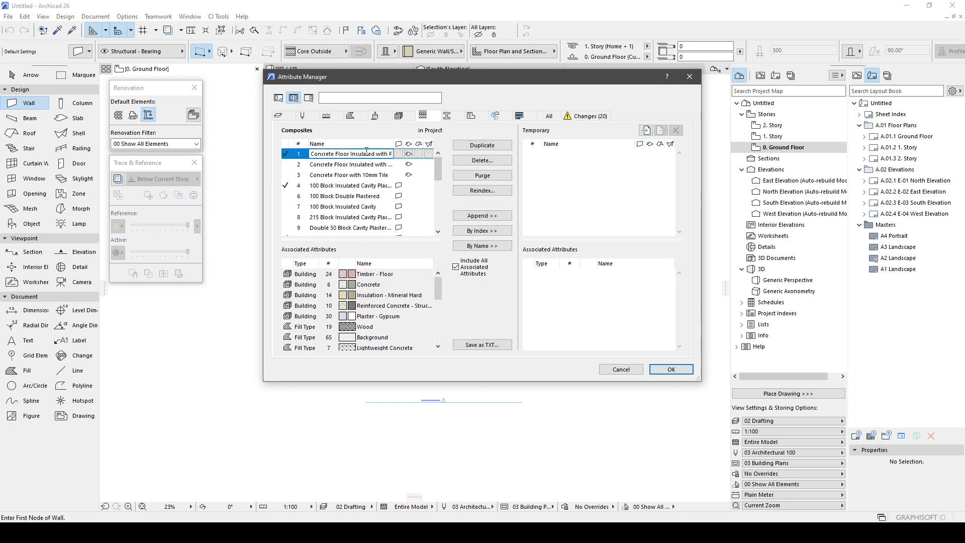
pyautogui.moveTo(437, 172); pyautogui.dragTo(431, 230)
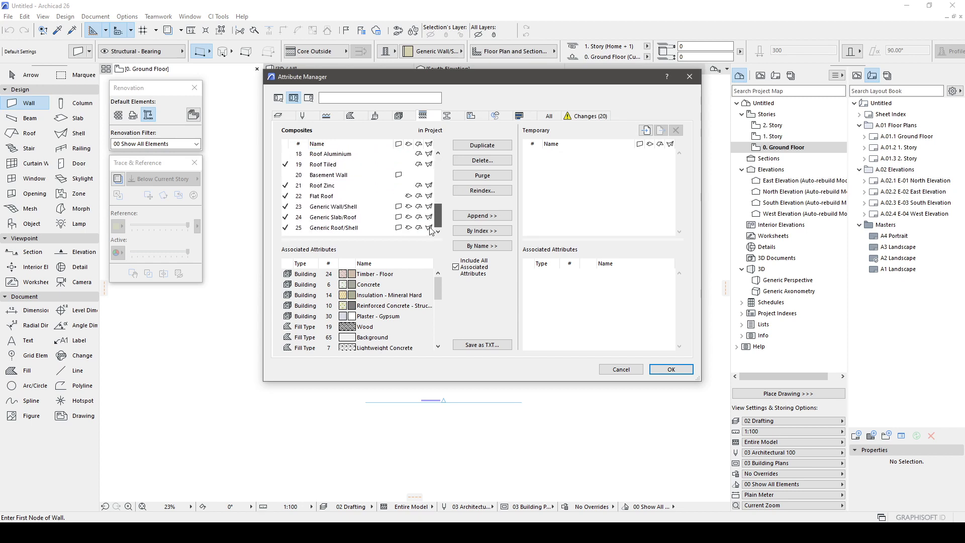
pyautogui.keyDown('shift'); pyautogui.click(369, 228); pyautogui.keyUp('shift')
pyautogui.click(491, 158)
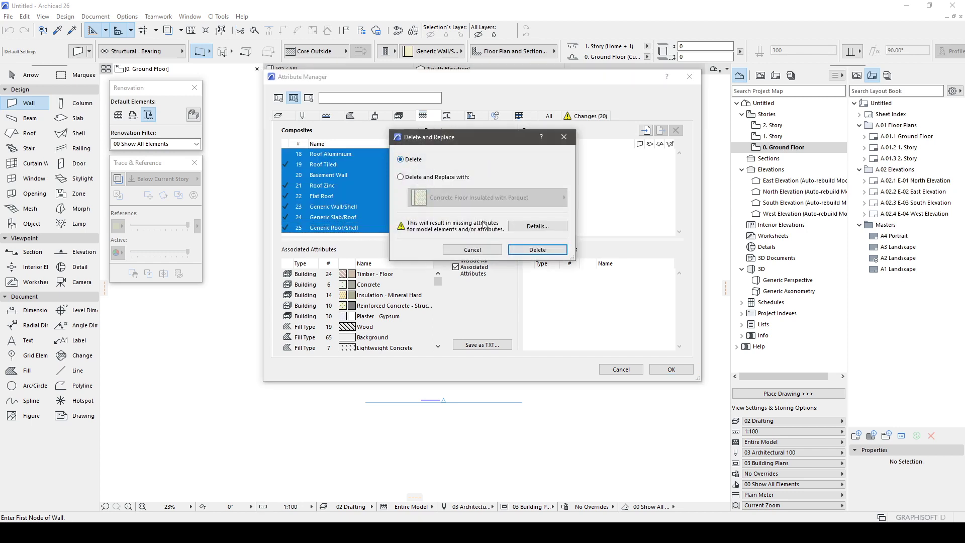
pyautogui.click(534, 251)
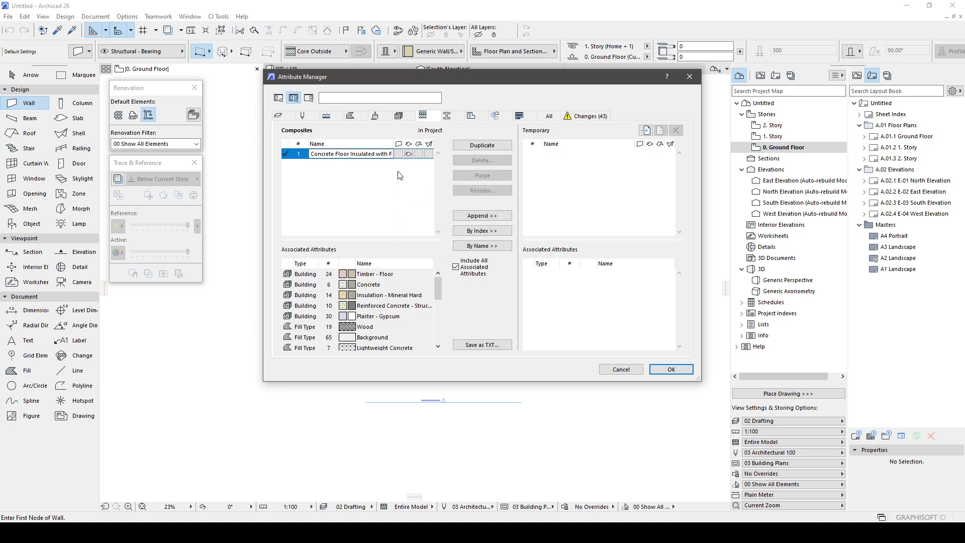
pyautogui.click(382, 186)
# Delete the full range of profiles, from Brick Wall w Concrete Lintel through CHS48.3X5.0, without a replacement.
pyautogui.click(448, 115)
pyautogui.click(352, 175)
pyautogui.click(352, 175)
pyautogui.click(371, 194)
pyautogui.click(374, 155)
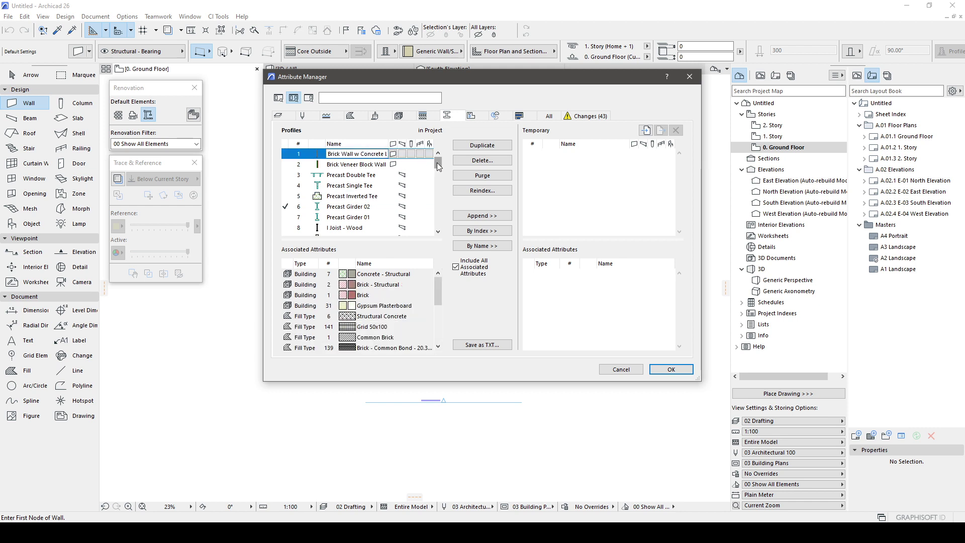
pyautogui.scroll(-4, 438, 167)
pyautogui.scroll(-8, 438, 194)
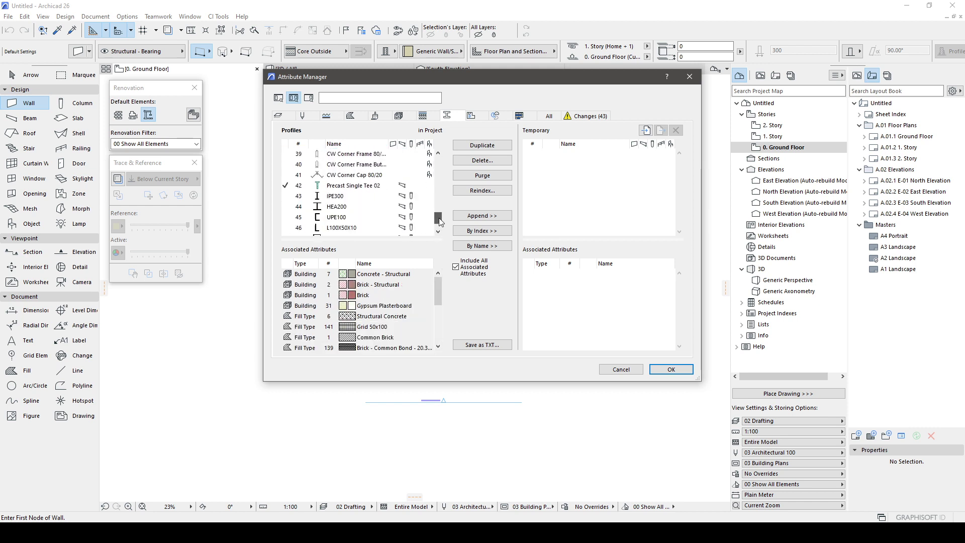
pyautogui.keyDown('shift'); pyautogui.click(362, 229); pyautogui.keyUp('shift')
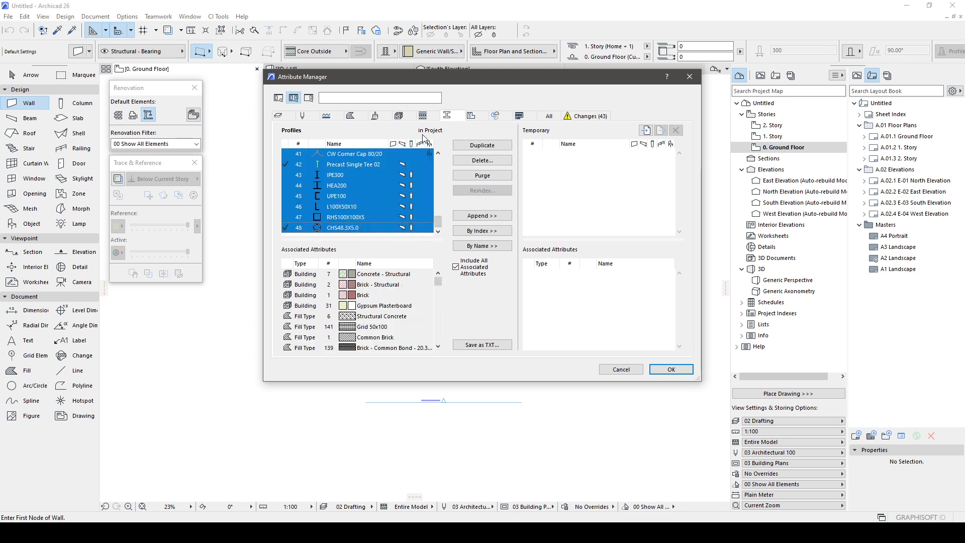
pyautogui.click(483, 161)
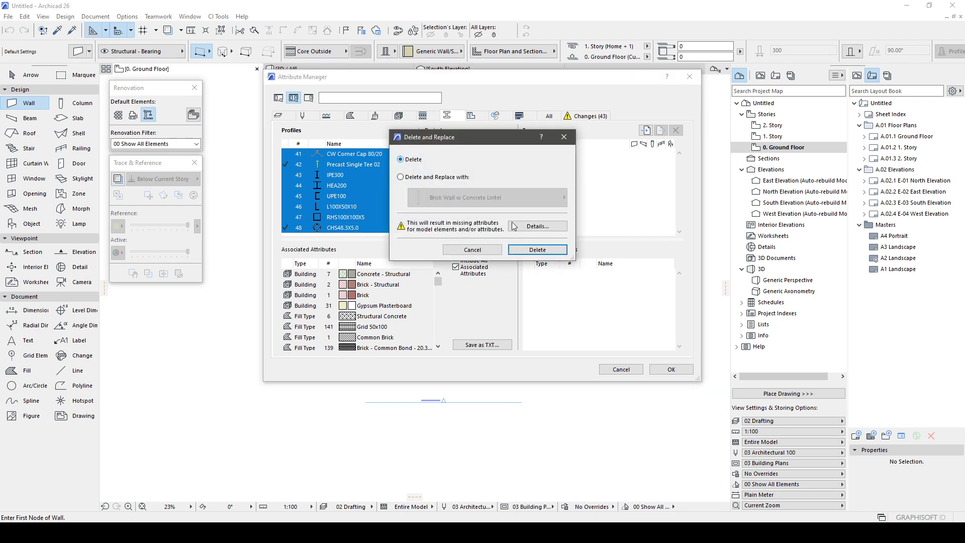
pyautogui.click(537, 250)
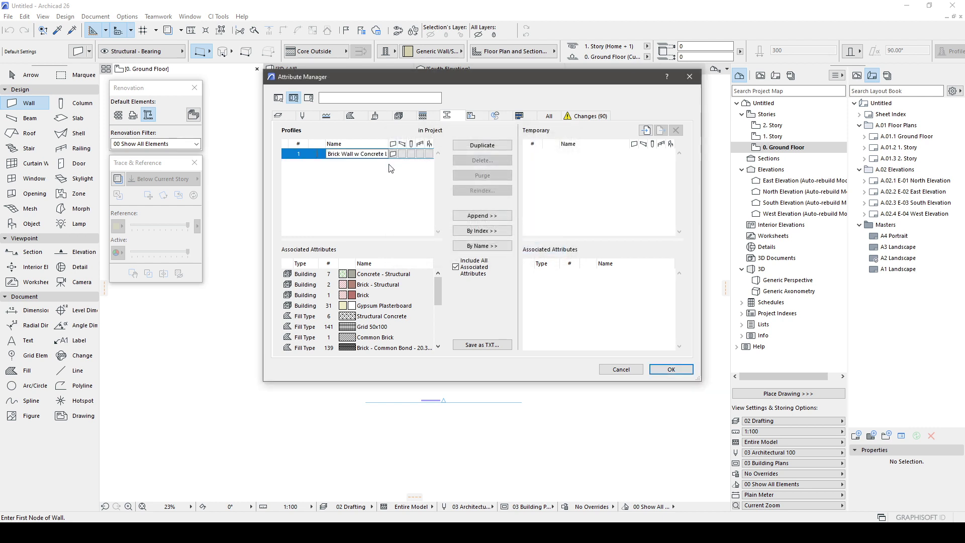
# Check the zone categories, MEP systems and operation profiles, and purge unused attributes across all attribute types.
pyautogui.click(477, 118)
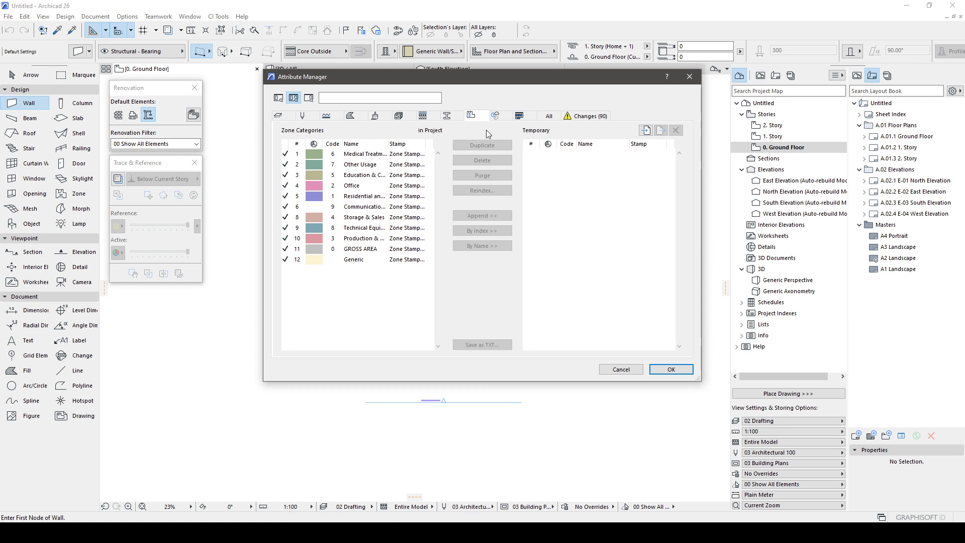
pyautogui.click(495, 117)
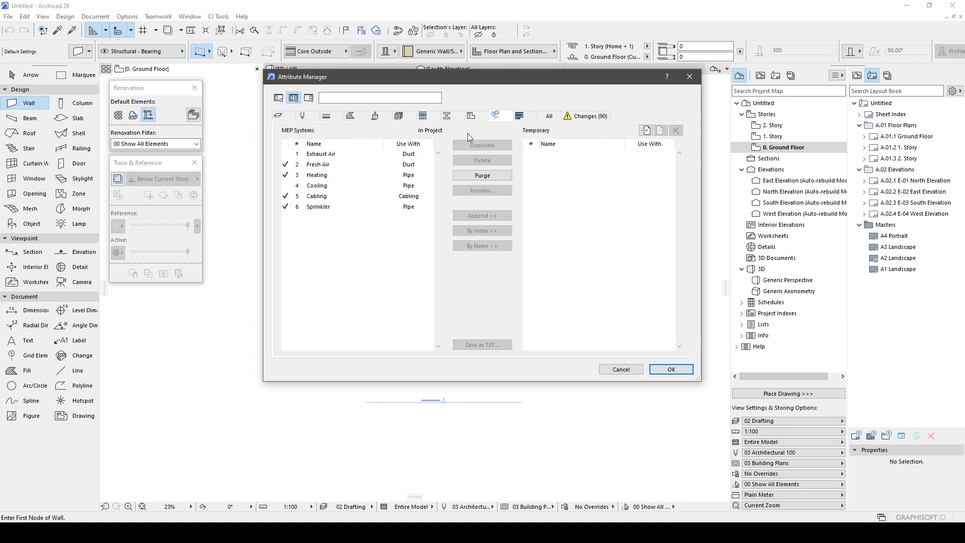
pyautogui.click(518, 117)
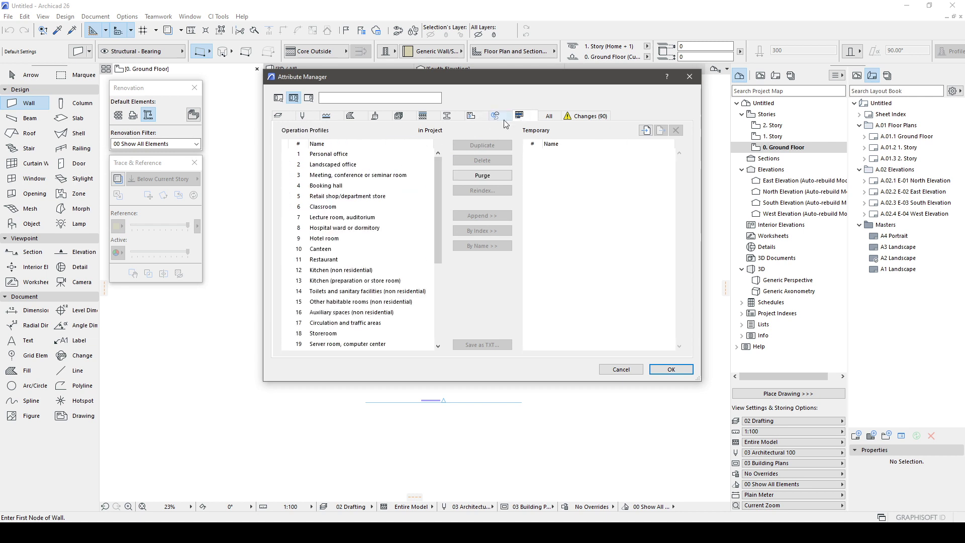
pyautogui.click(549, 117)
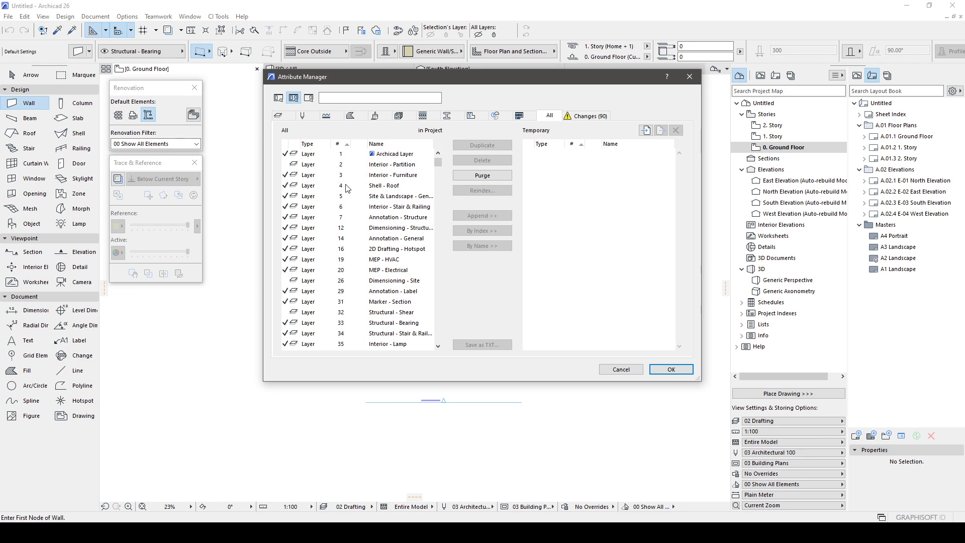
pyautogui.moveTo(439, 158)
pyautogui.mouseDown()
pyautogui.moveTo(442, 328)
pyautogui.moveTo(451, 149)
pyautogui.mouseUp()
pyautogui.click(485, 174)
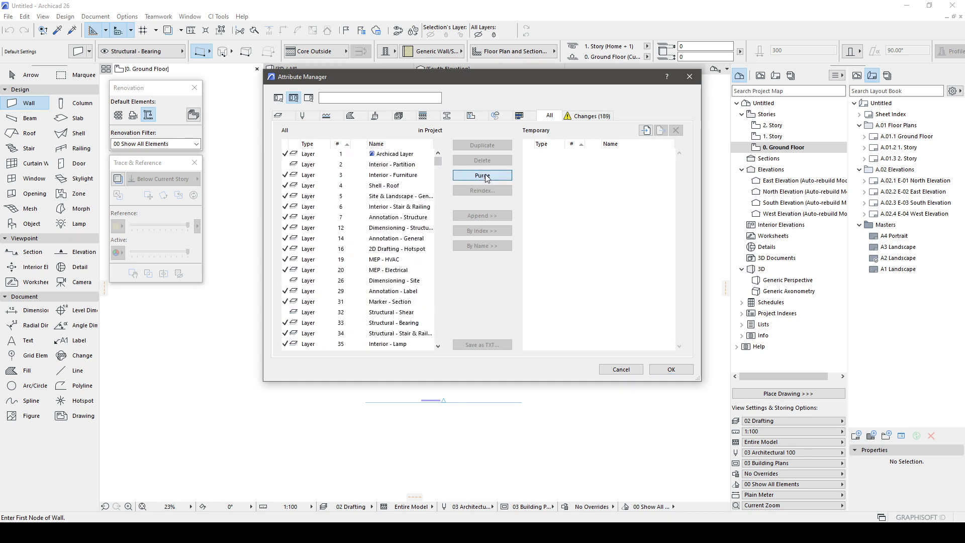
pyautogui.moveTo(436, 162)
pyautogui.mouseDown()
pyautogui.moveTo(439, 345)
pyautogui.moveTo(443, 160)
pyautogui.mouseUp()
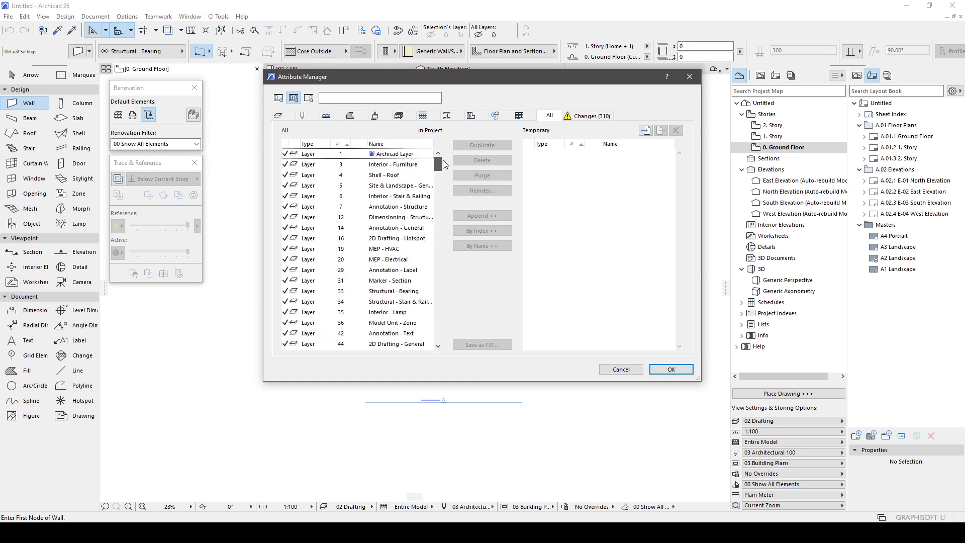
# Delete all remaining attributes, from Archicad Layer through the Personal office operation profile, and apply the changes to the project.
pyautogui.click(373, 156)
pyautogui.scroll(-5, 402, 257)
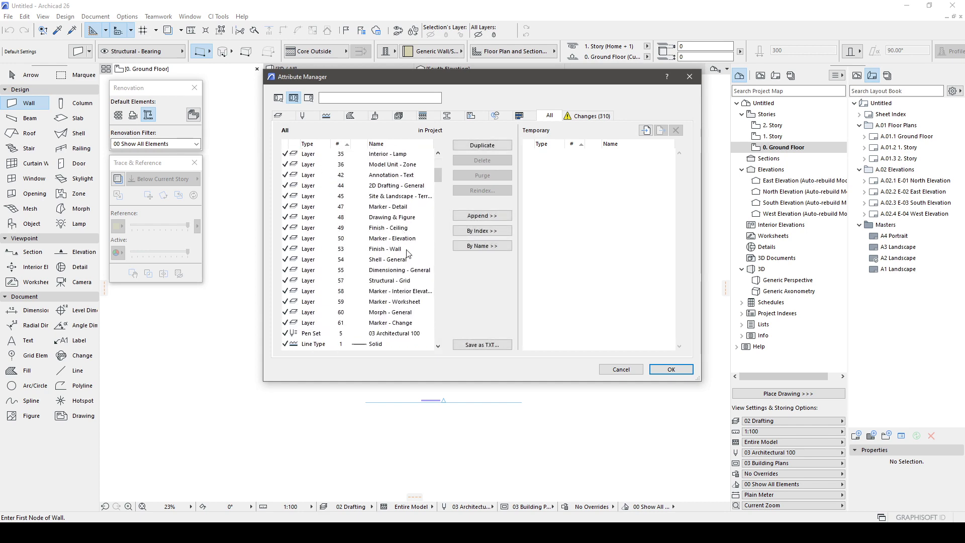
pyautogui.moveTo(437, 177); pyautogui.dragTo(439, 342)
pyautogui.click(416, 156)
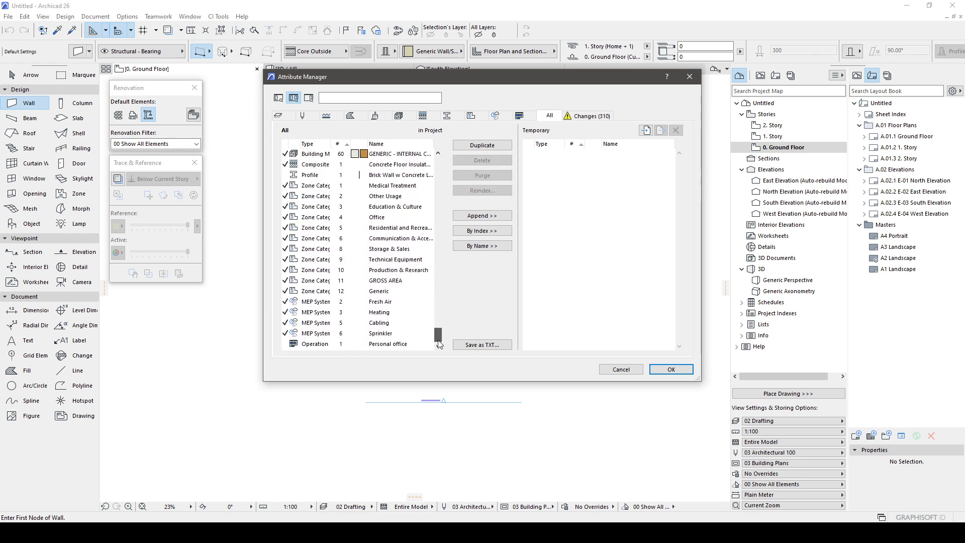
pyautogui.keyDown('shift'); pyautogui.click(422, 345); pyautogui.keyUp('shift')
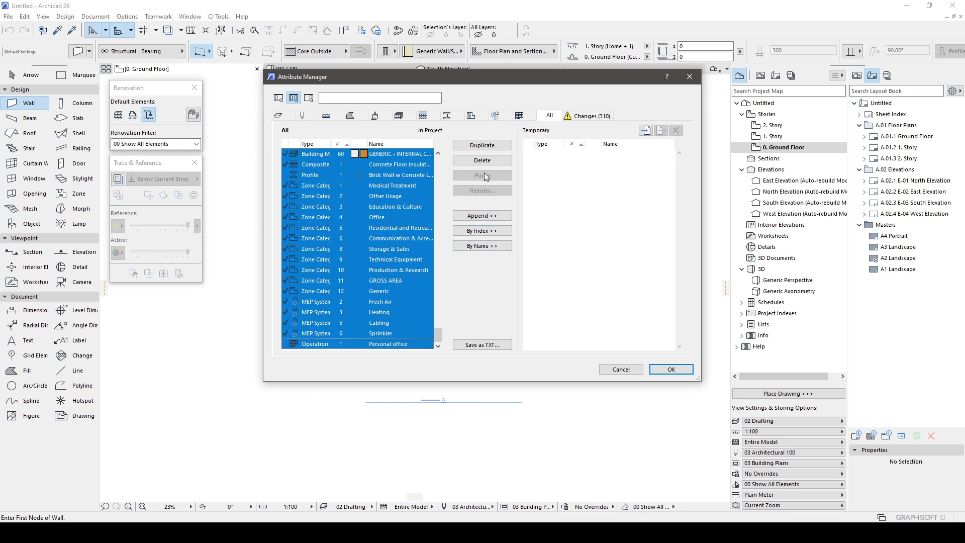
pyautogui.click(485, 162)
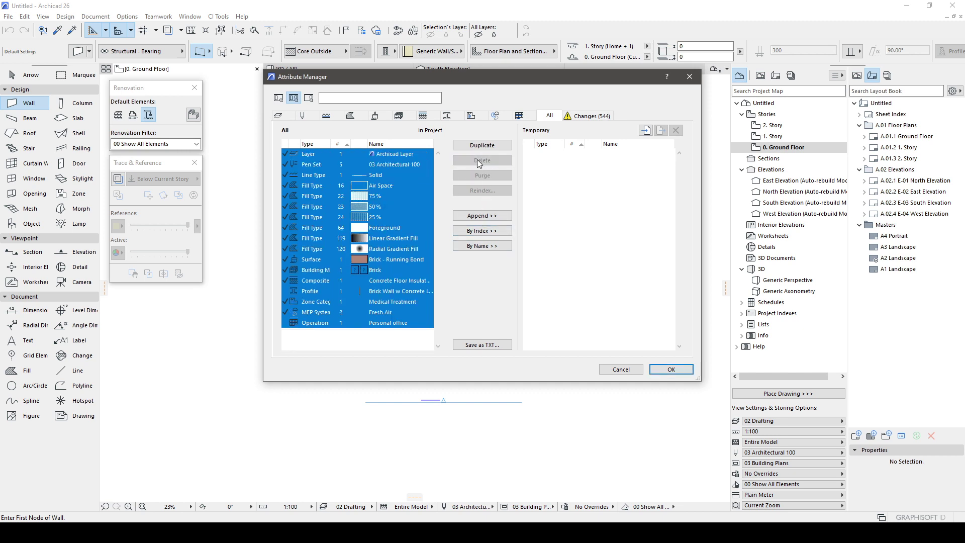
pyautogui.click(671, 368)
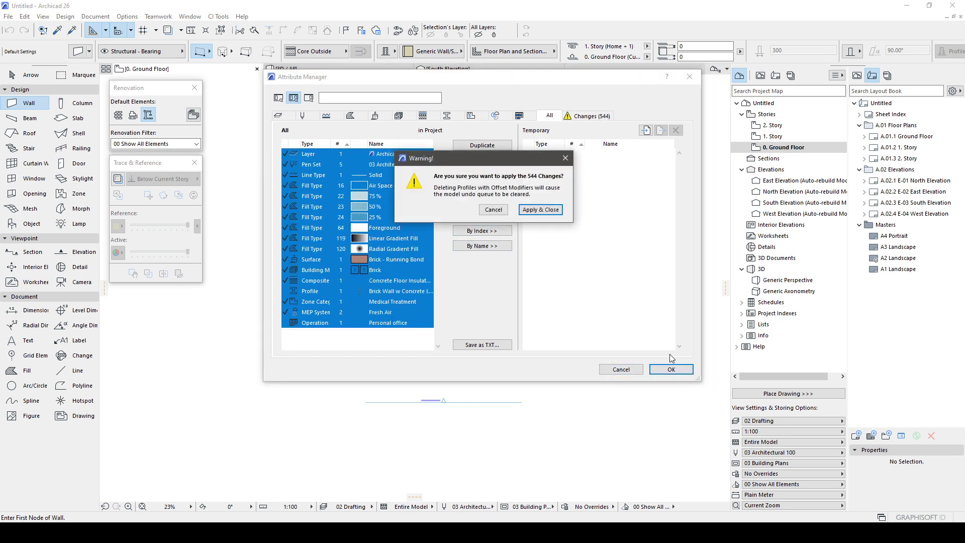
pyautogui.click(541, 207)
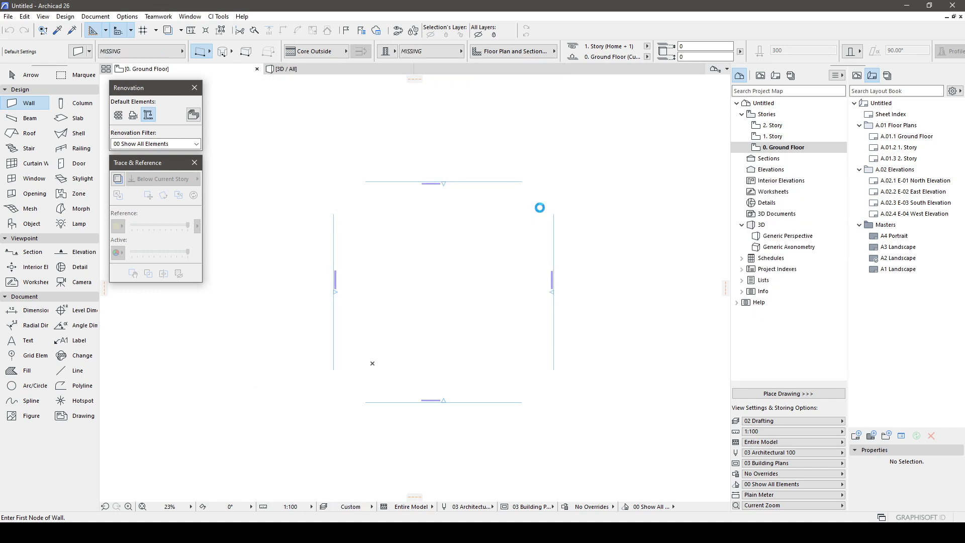
pyautogui.press('Escape')
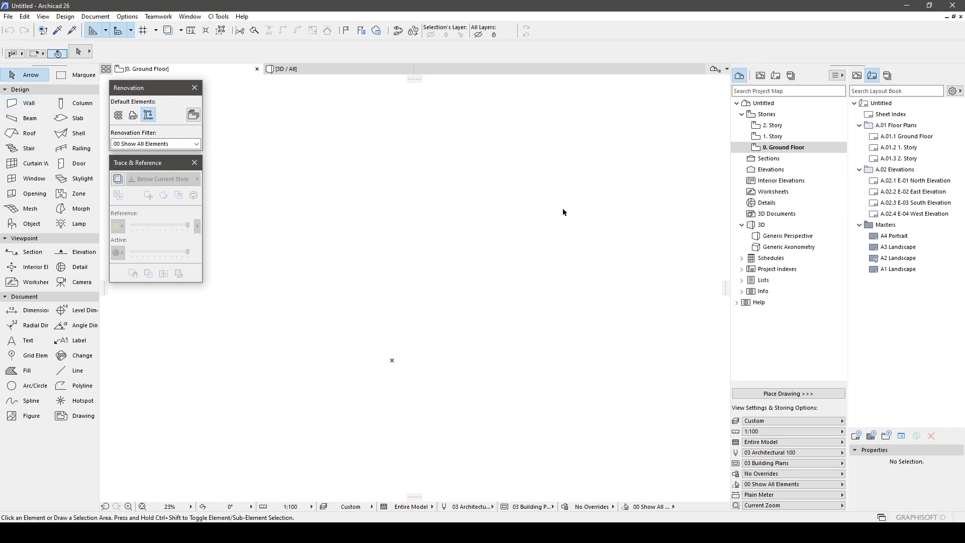
# Check which layers and layer combinations remain in the project's layer settings.
pyautogui.click(323, 506)
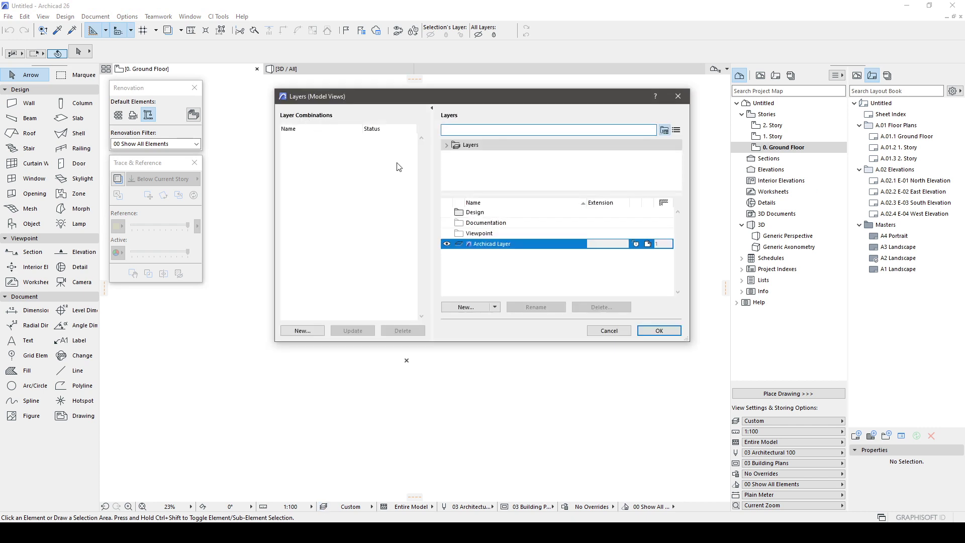
pyautogui.click(639, 332)
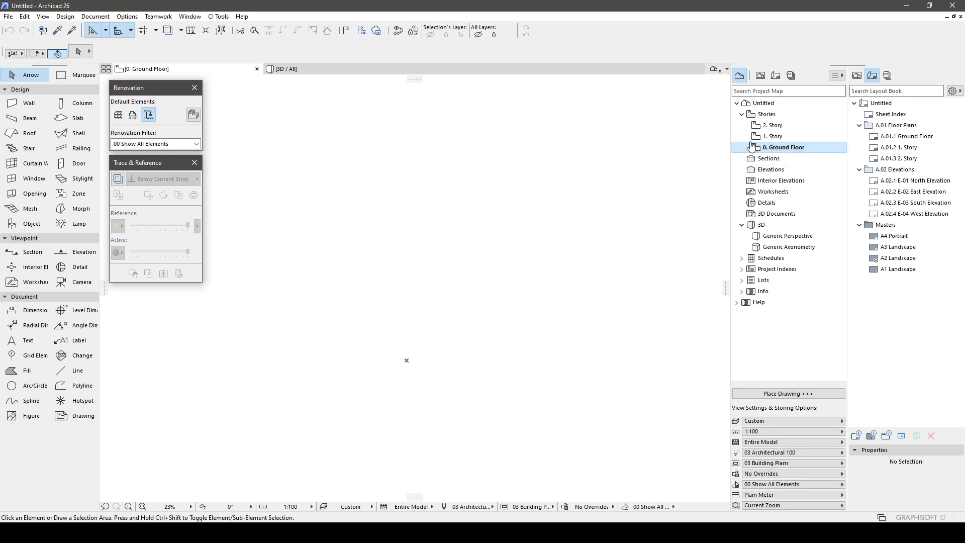
pyautogui.click(127, 17)
pyautogui.moveTo(161, 29)
pyautogui.click(230, 29)
pyautogui.press('Escape')
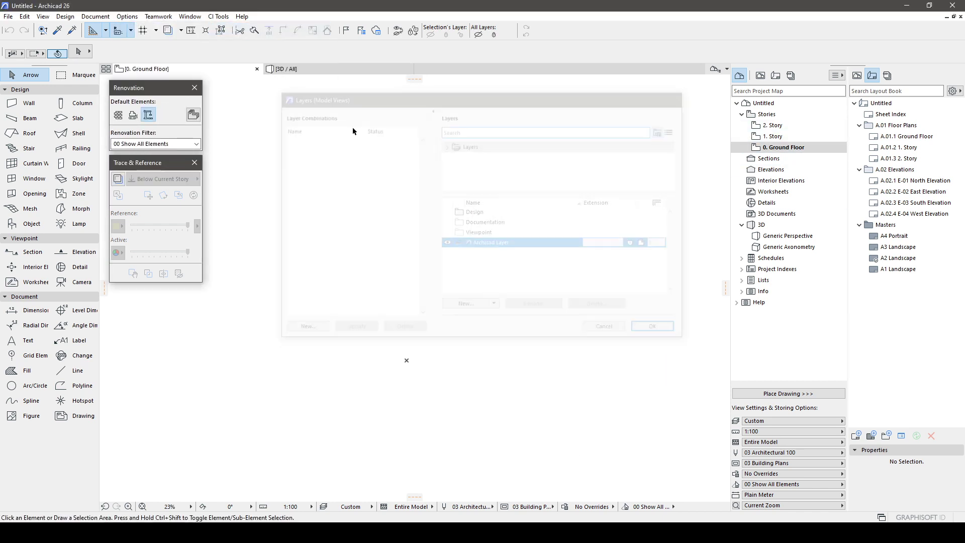
# Check which line types remain available in the project's line settings.
pyautogui.click(127, 16)
pyautogui.moveTo(158, 16)
pyautogui.click(127, 17)
pyautogui.click(229, 44)
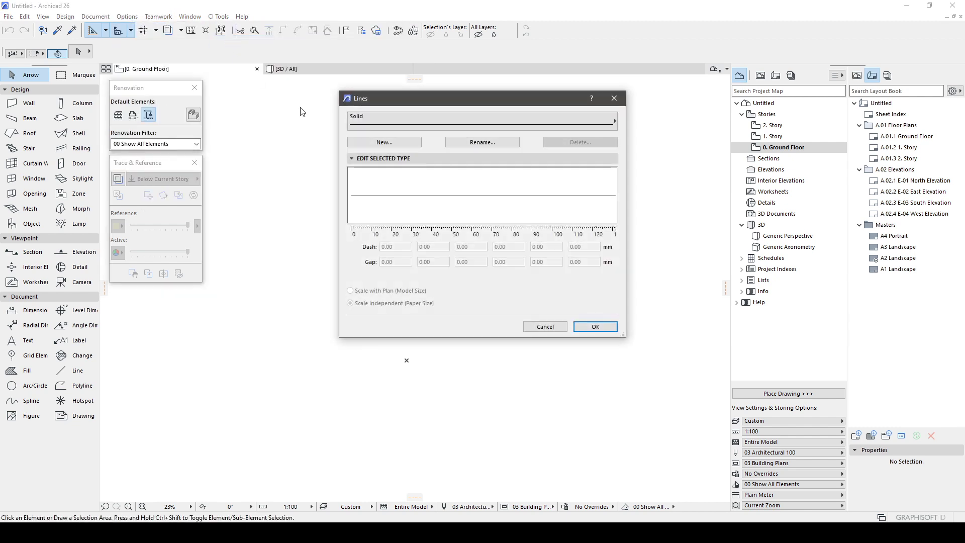
pyautogui.click(491, 127)
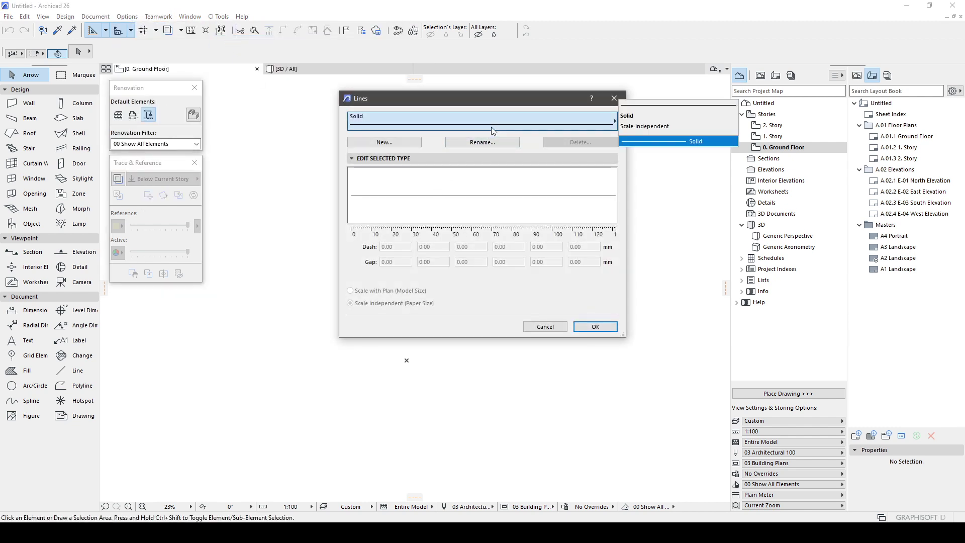
pyautogui.press('Escape')
pyautogui.press('Escape')
# Check which pen sets and fills remain available in the project.
pyautogui.click(127, 17)
pyautogui.moveTo(126, 29)
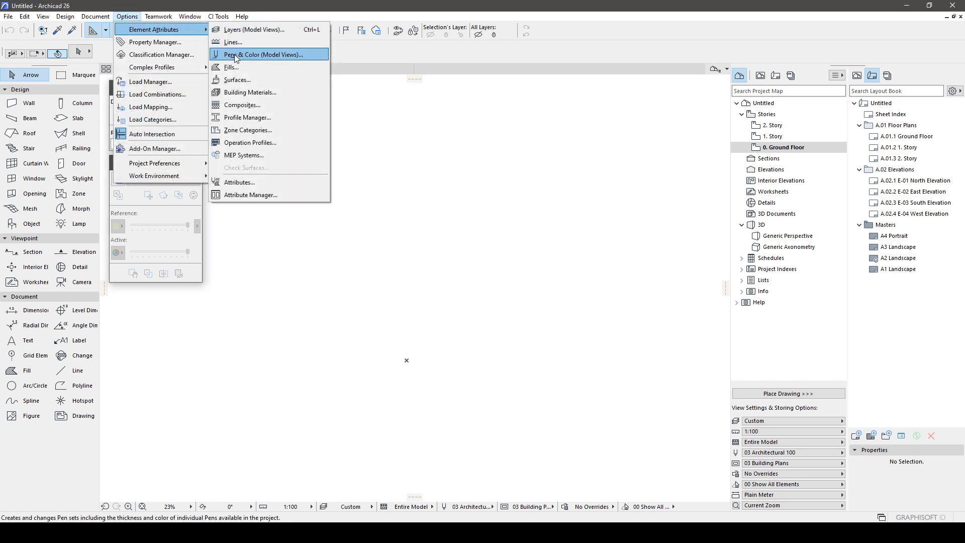
pyautogui.click(235, 54)
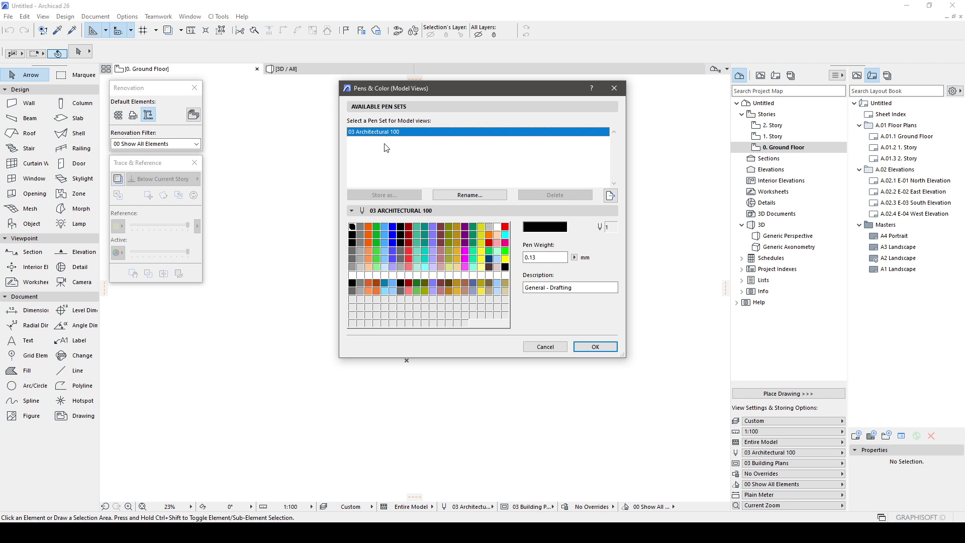
pyautogui.click(614, 91)
pyautogui.click(128, 16)
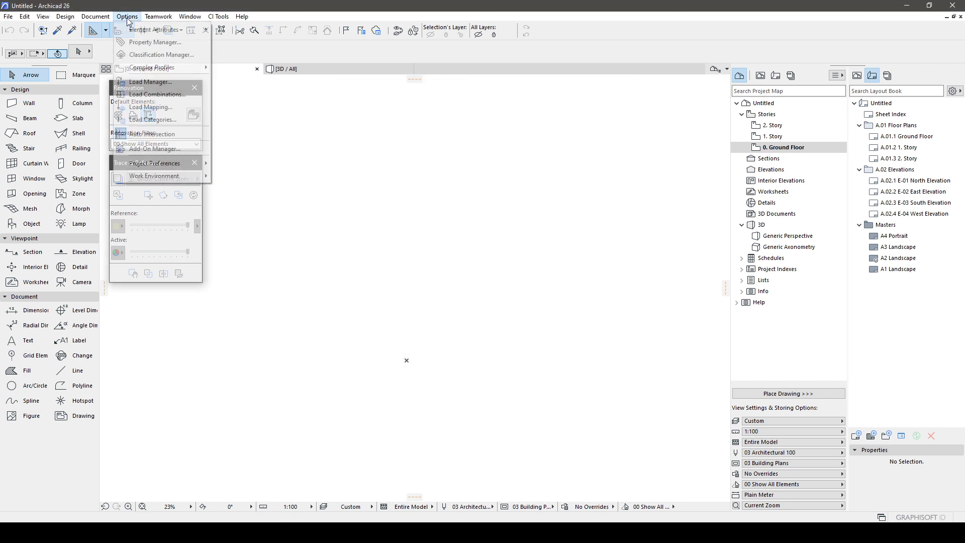
pyautogui.moveTo(201, 35)
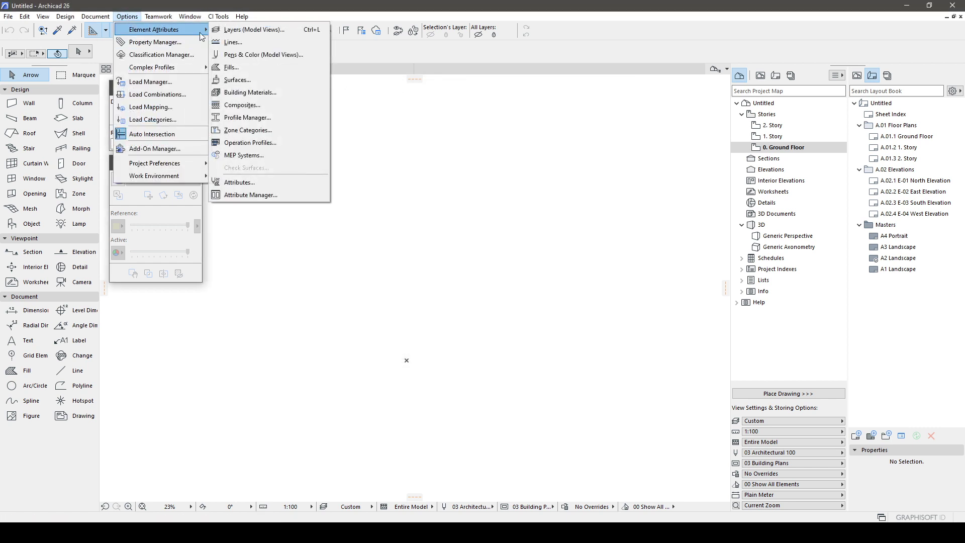
pyautogui.click(232, 66)
pyautogui.click(433, 101)
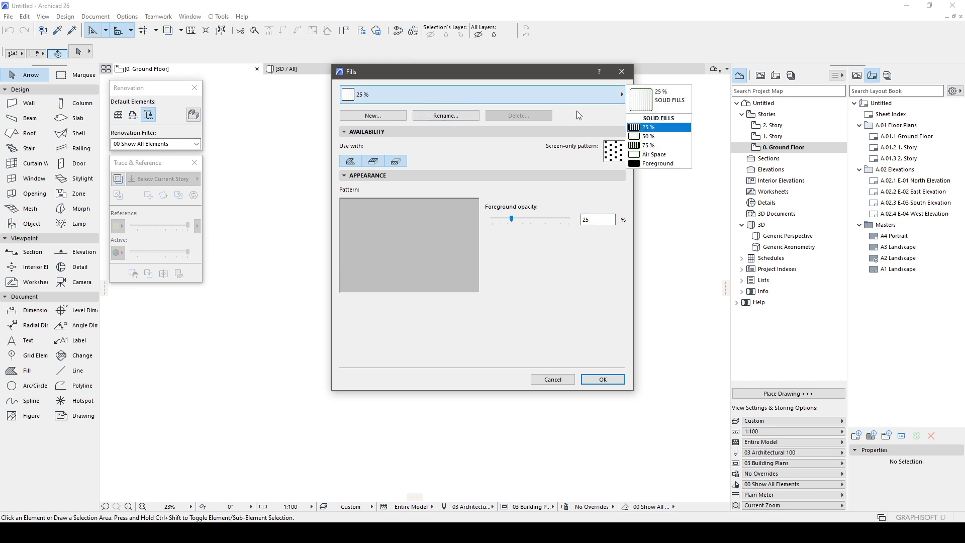
pyautogui.click(653, 127)
pyautogui.press('Return')
# Examine the Brick building material and the cut fills offered for it.
pyautogui.click(127, 16)
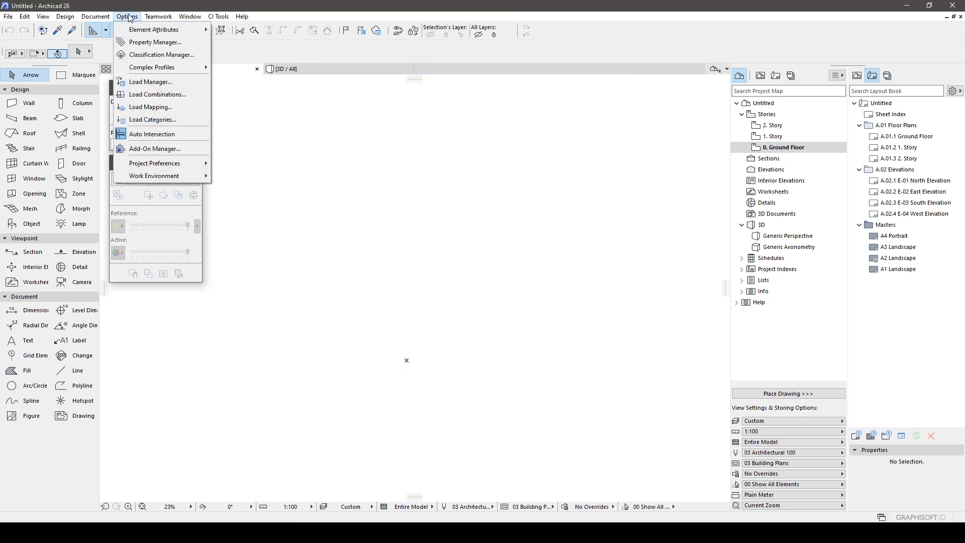
pyautogui.moveTo(146, 31)
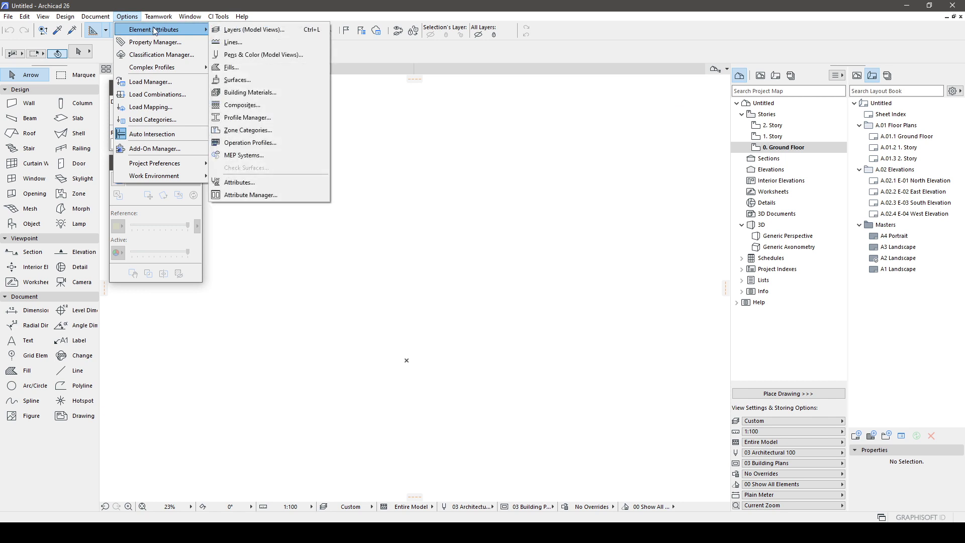
pyautogui.click(274, 92)
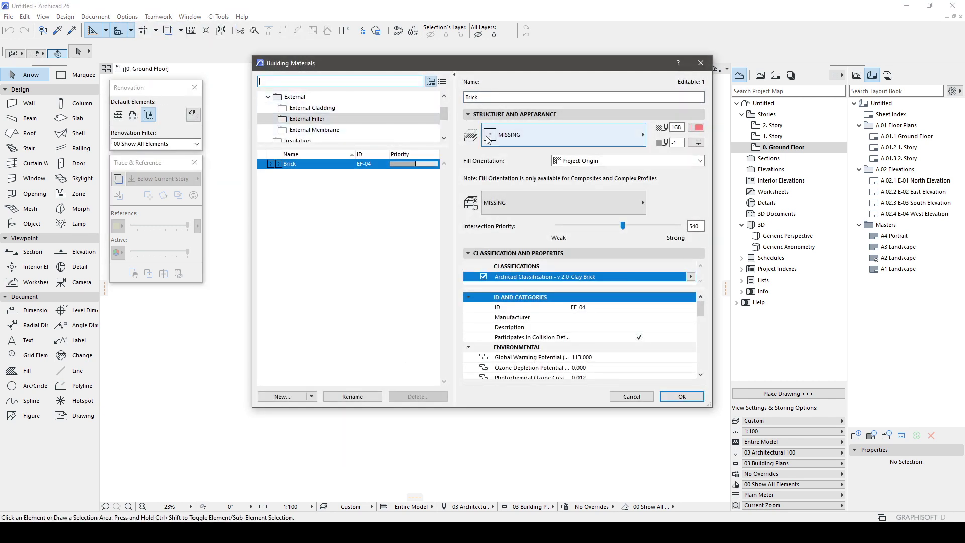
pyautogui.click(495, 138)
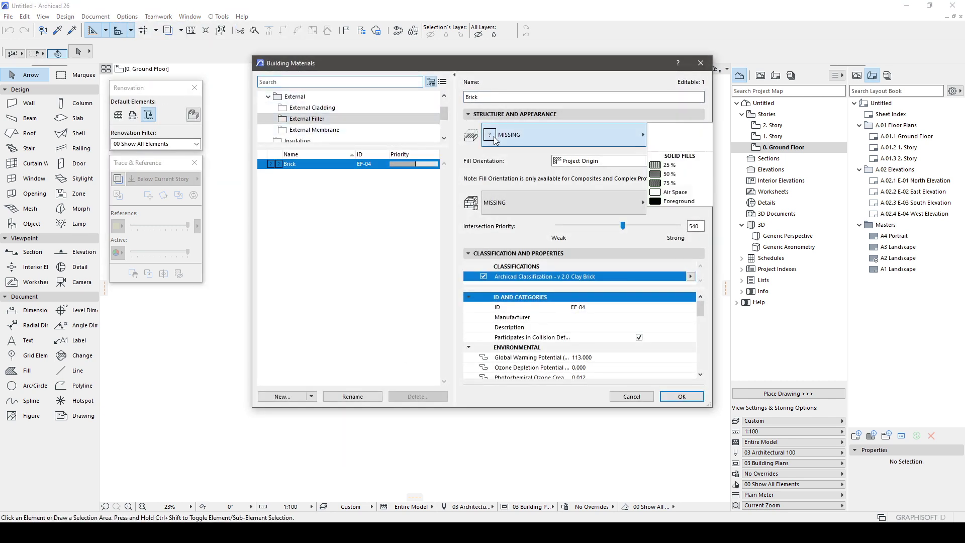
# Enlarge the building material folder tree and examine the contents of the Environment, Structural and External folders, including External Cladding and External Filler.
pyautogui.click(315, 108)
pyautogui.click(307, 97)
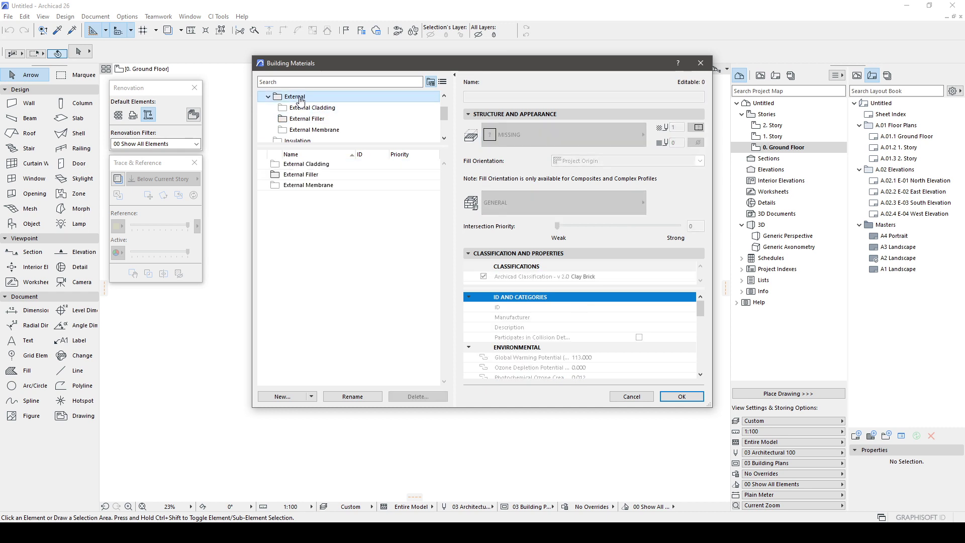
pyautogui.click(347, 145)
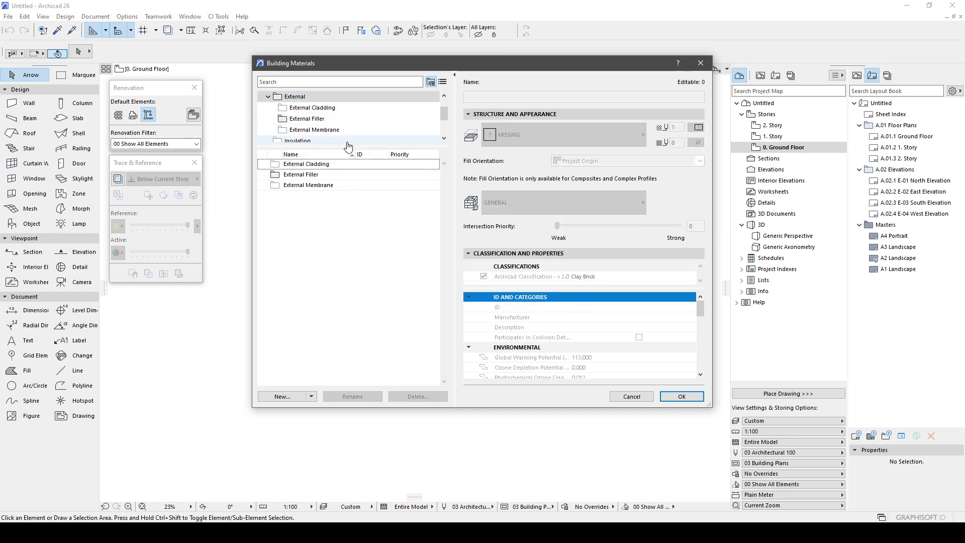
pyautogui.moveTo(347, 146); pyautogui.dragTo(346, 235)
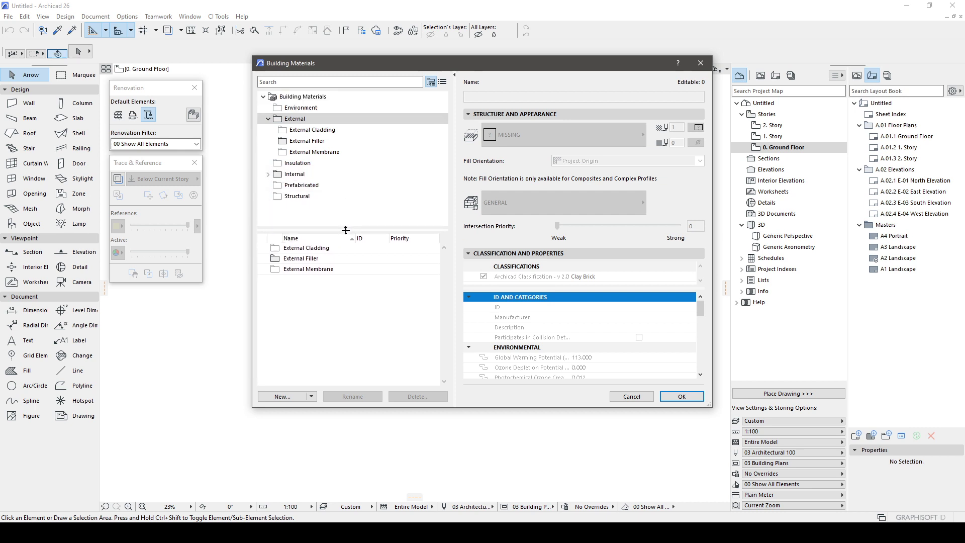
pyautogui.click(301, 97)
pyautogui.click(301, 107)
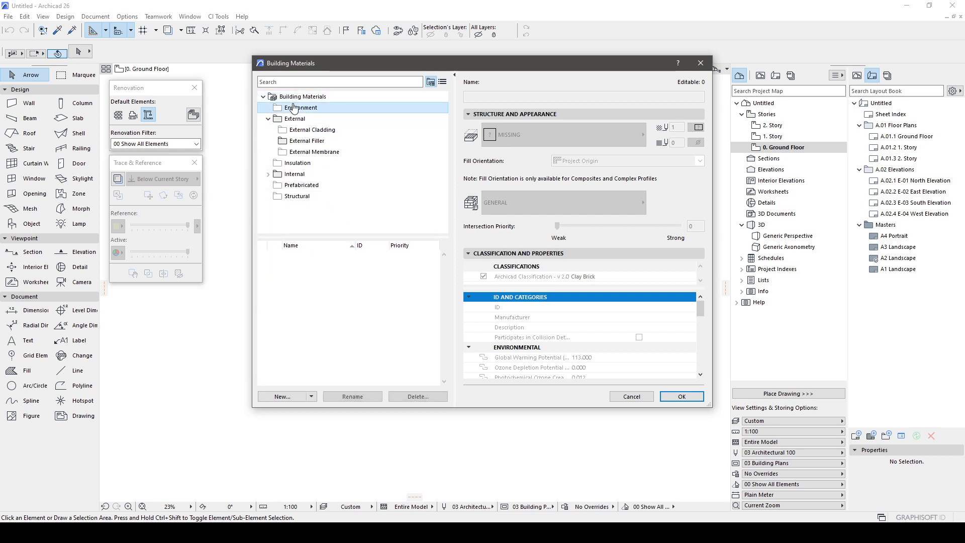
pyautogui.click(296, 196)
pyautogui.click(293, 96)
pyautogui.click(295, 119)
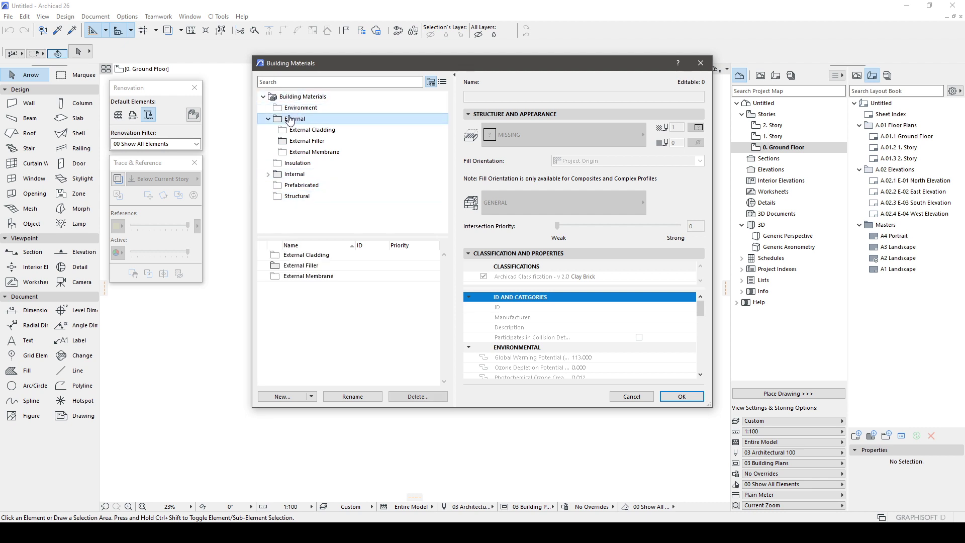
pyautogui.click(296, 130)
pyautogui.click(290, 143)
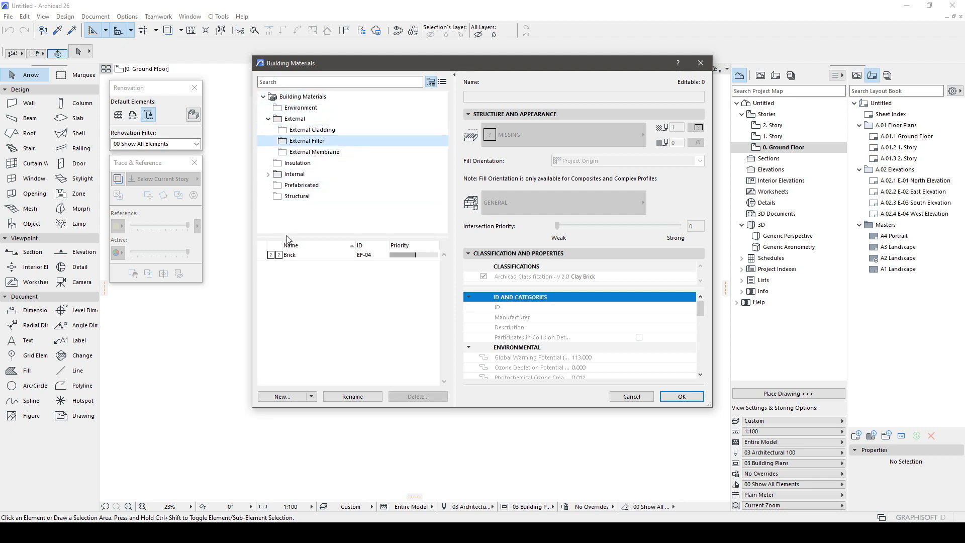
# Replace the missing cut fill of the Brick building material with the 50 % solid fill.
pyautogui.click(307, 257)
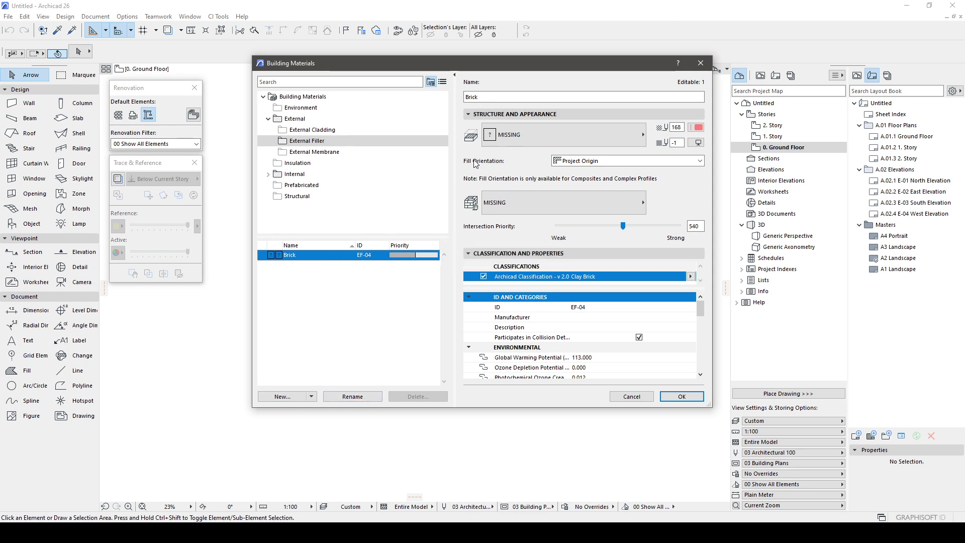
pyautogui.click(502, 137)
pyautogui.click(668, 177)
pyautogui.click(316, 272)
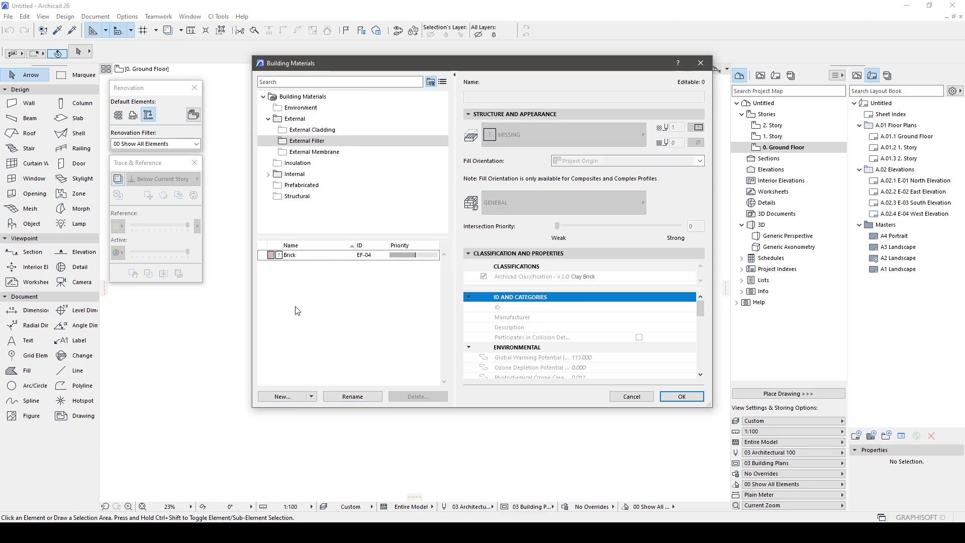
pyautogui.click(316, 258)
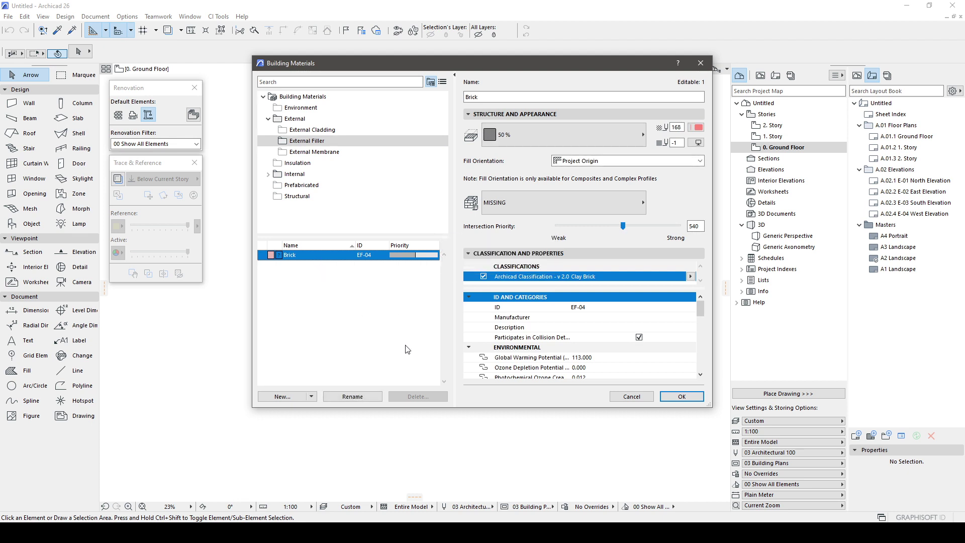
# Browse the Fabrics and Concrete surface folders for Brick's missing surface and close the building material settings, keeping the changes.
pyautogui.click(576, 201)
pyautogui.doubleClick(669, 313)
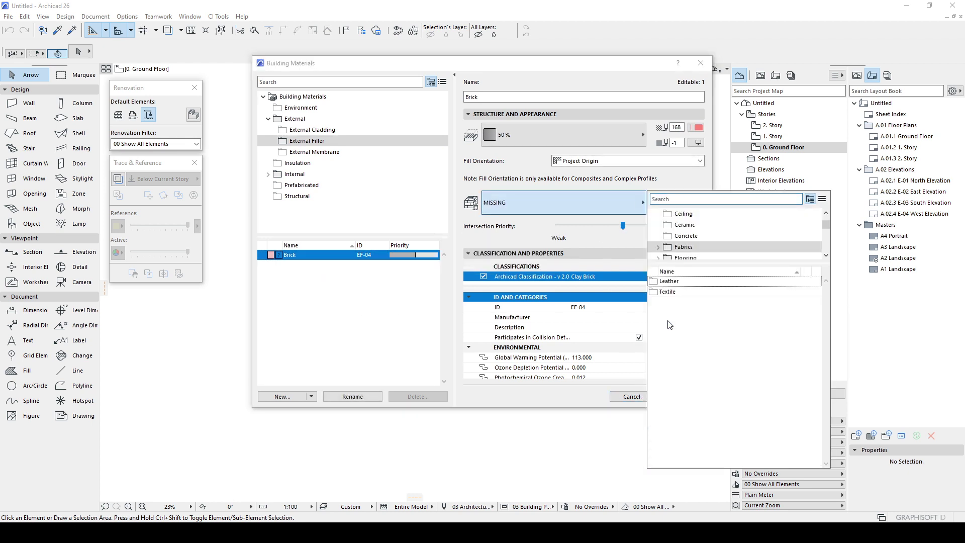
pyautogui.click(696, 237)
pyautogui.press('Return')
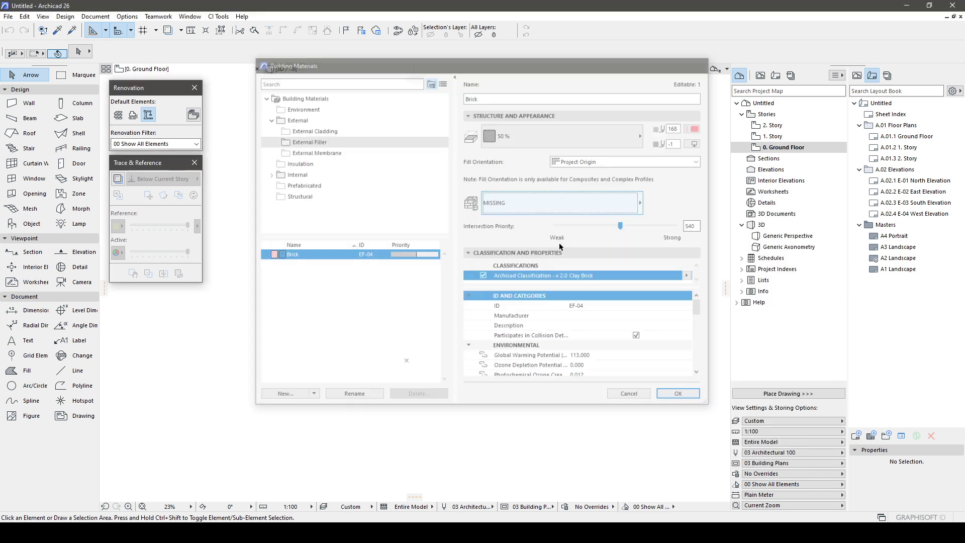
# Examine the skin structure of the remaining Concrete Floor Insulated with Parquet composite and close the composite settings.
pyautogui.click(127, 17)
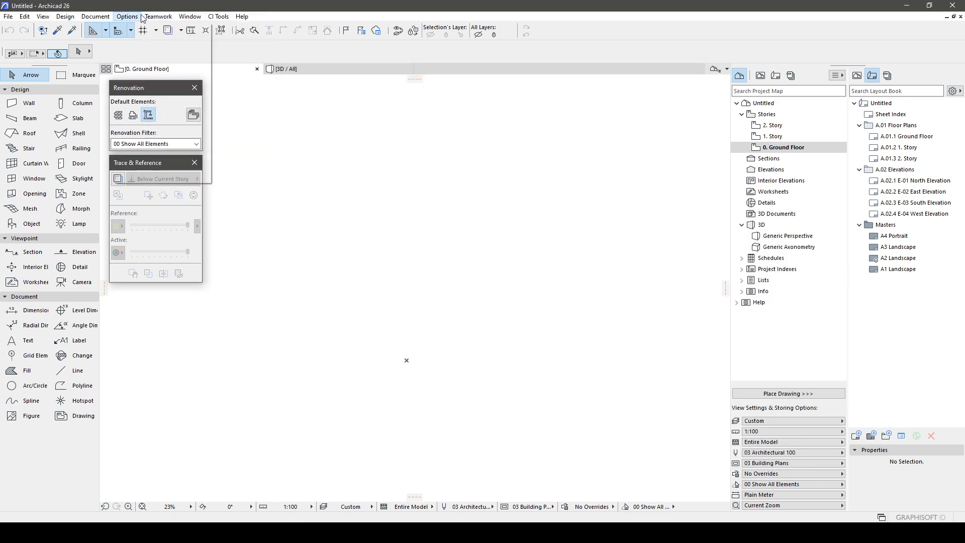
pyautogui.moveTo(140, 30)
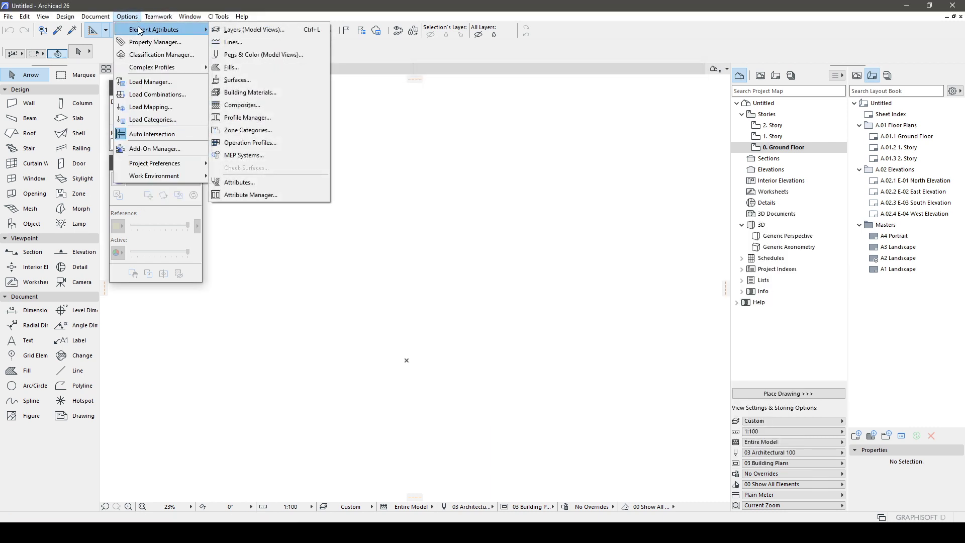
pyautogui.click(236, 105)
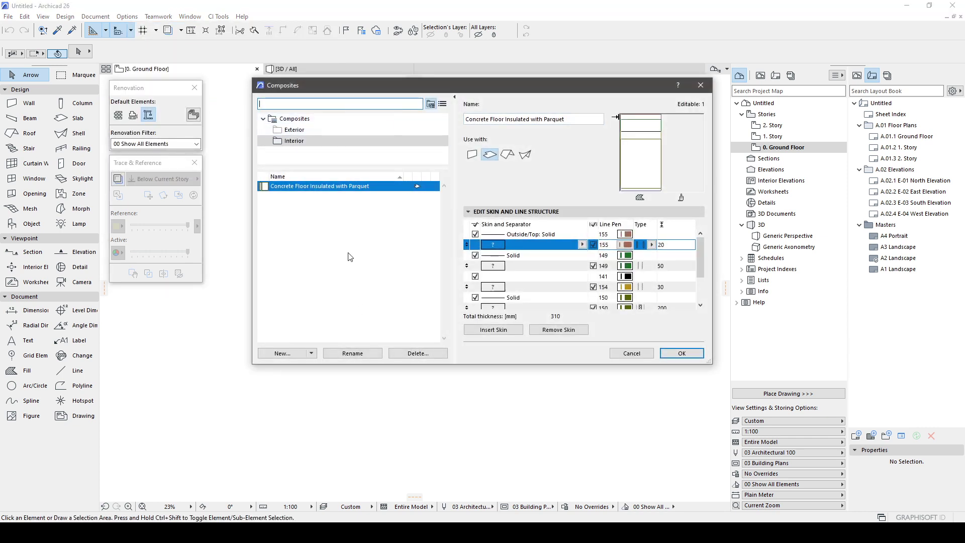
pyautogui.press('Escape')
# Review all attributes in the Attribute Manager, going through the remaining layer, pen set, line type and each fill type.
pyautogui.click(127, 17)
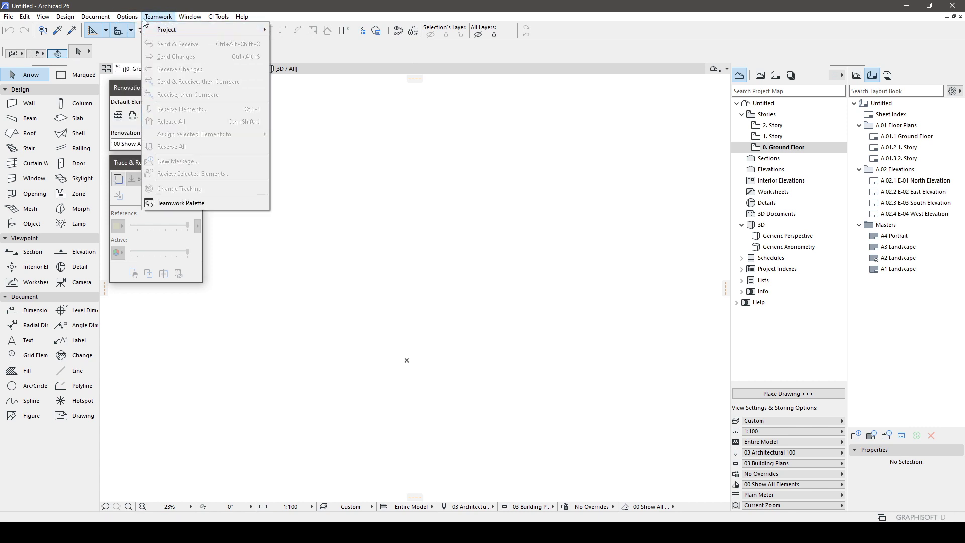
pyautogui.moveTo(166, 29)
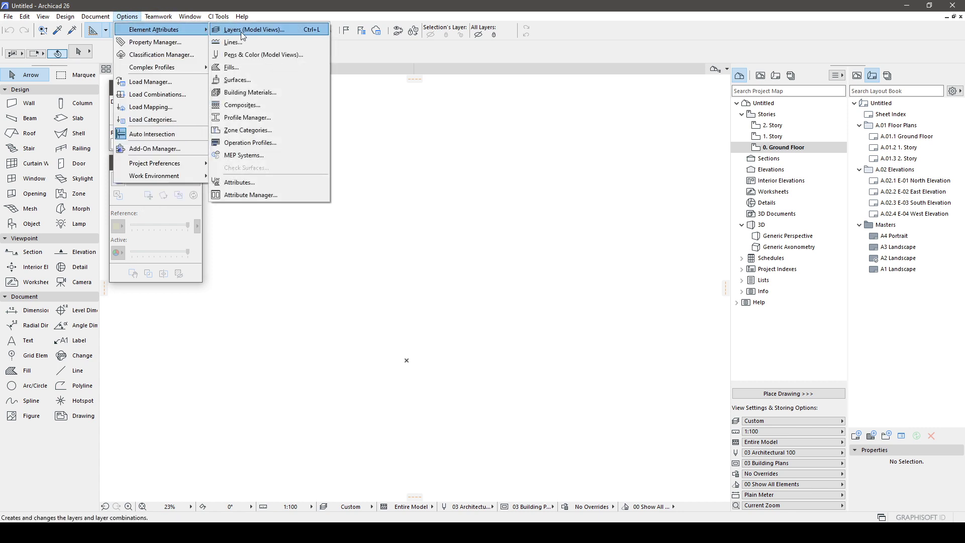
pyautogui.click(250, 194)
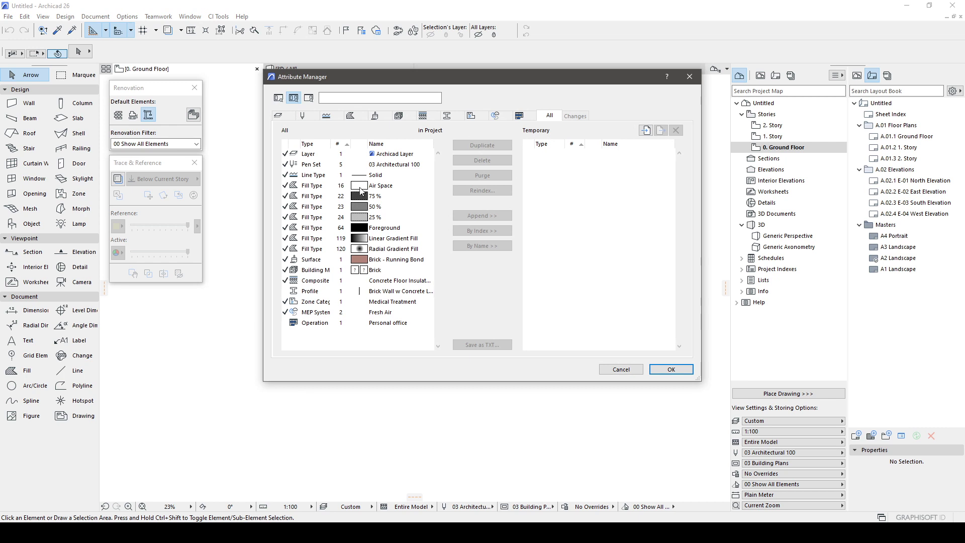
pyautogui.click(382, 155)
pyautogui.doubleClick(383, 164)
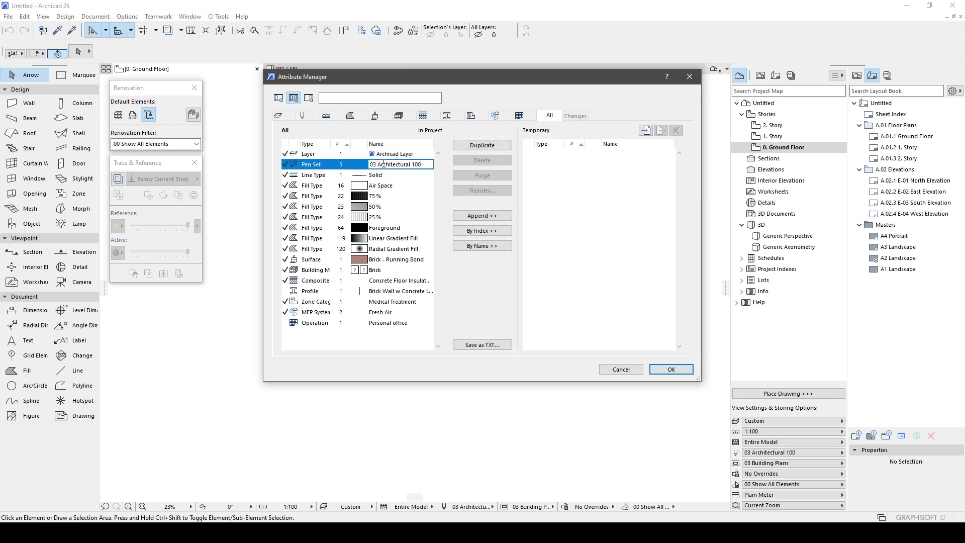
pyautogui.doubleClick(379, 175)
pyautogui.doubleClick(384, 185)
pyautogui.doubleClick(383, 196)
pyautogui.doubleClick(383, 207)
pyautogui.doubleClick(382, 216)
pyautogui.doubleClick(385, 228)
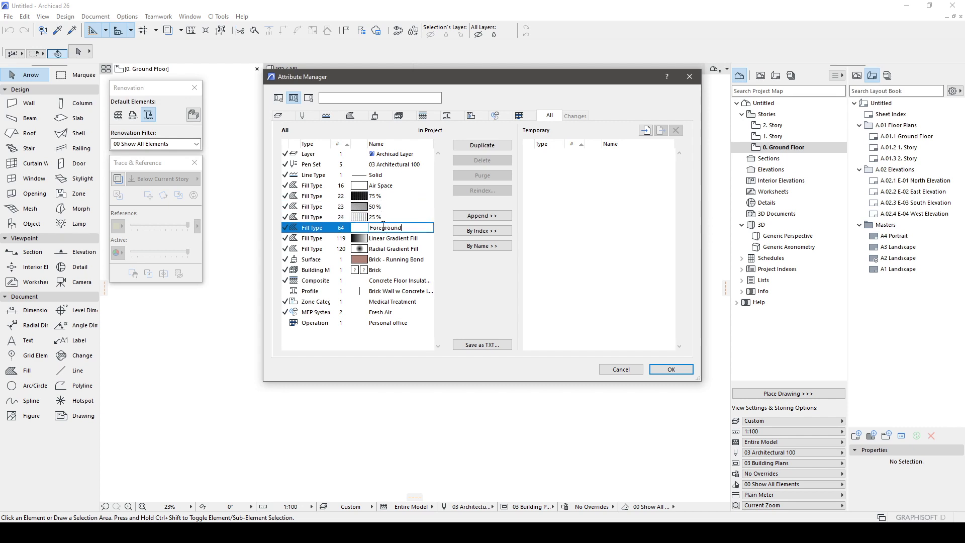
pyautogui.doubleClick(388, 238)
pyautogui.doubleClick(390, 249)
# Go through the remaining surface, building material, composite, profile, zone category, MEP system and operation profile, and close the Attribute Manager.
pyautogui.doubleClick(387, 260)
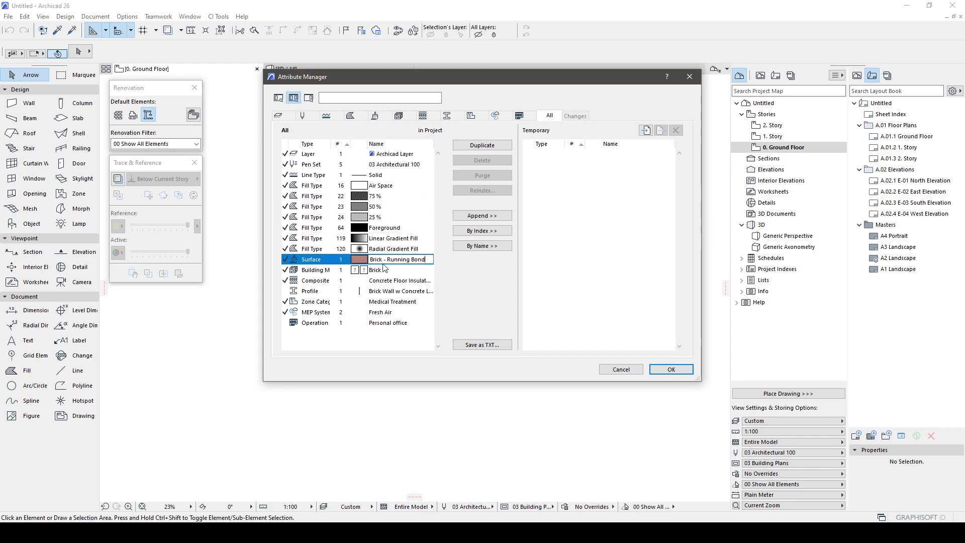
pyautogui.doubleClick(384, 270)
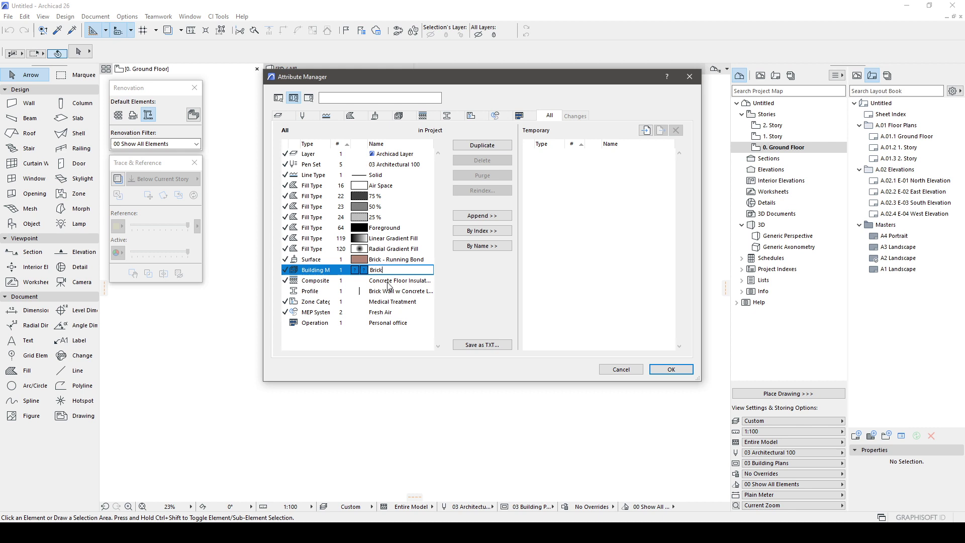
pyautogui.click(388, 281)
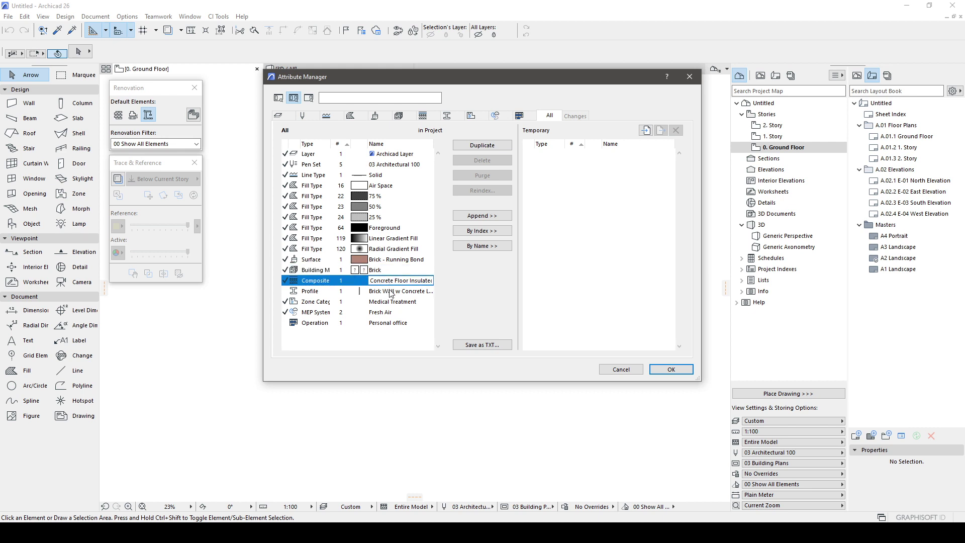
pyautogui.doubleClick(390, 291)
pyautogui.doubleClick(392, 302)
pyautogui.doubleClick(392, 312)
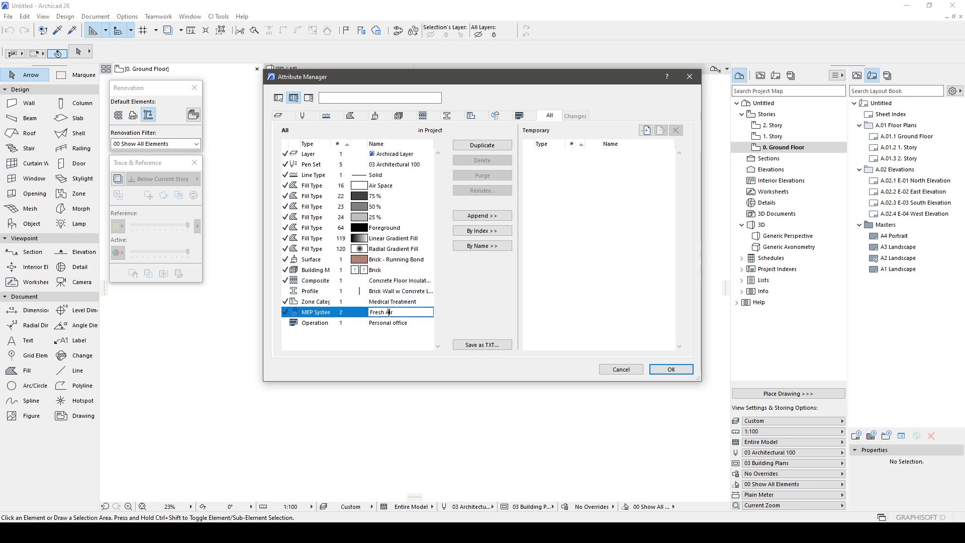
pyautogui.doubleClick(391, 322)
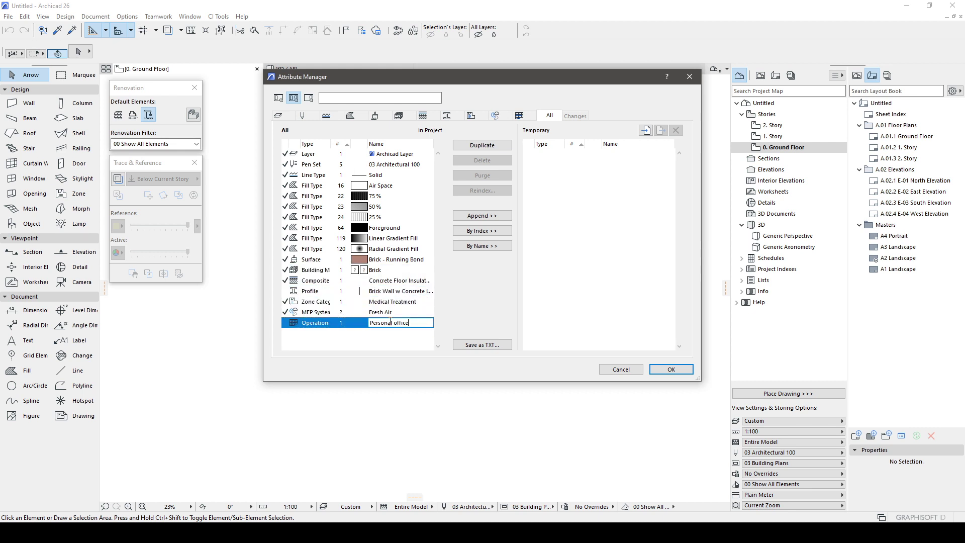
pyautogui.click(665, 371)
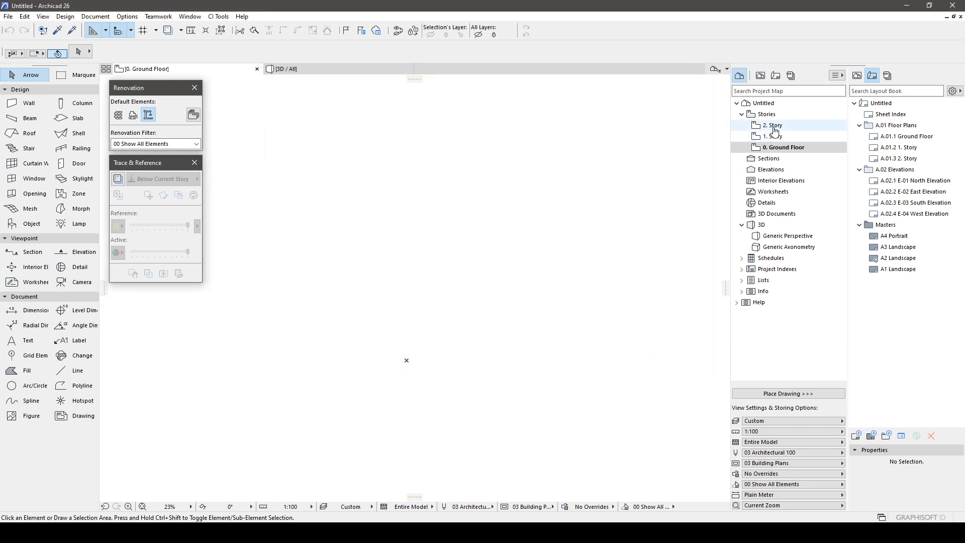
# Delete all folders and views of the View Map, starting from the Site folder, and confirm the deletion.
pyautogui.click(856, 76)
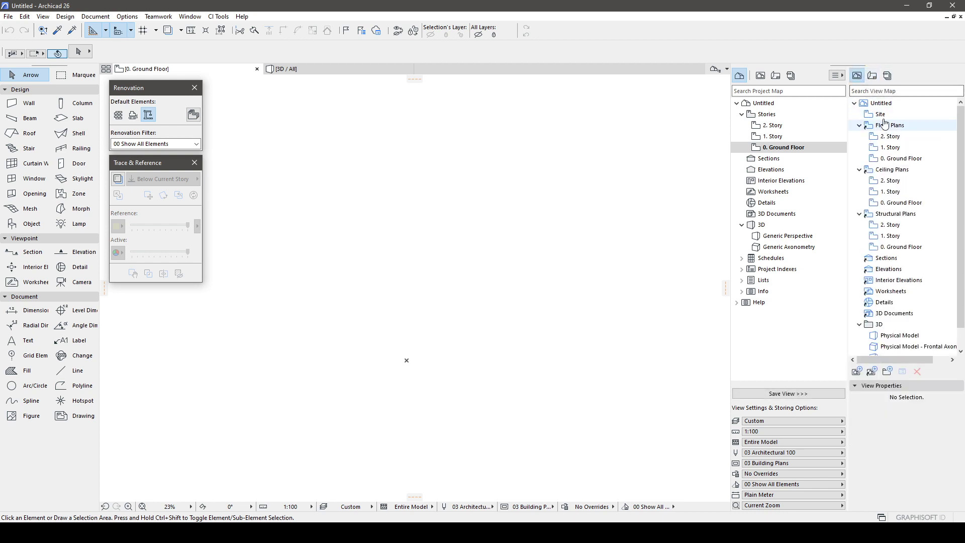
pyautogui.click(877, 105)
pyautogui.rightClick(879, 108)
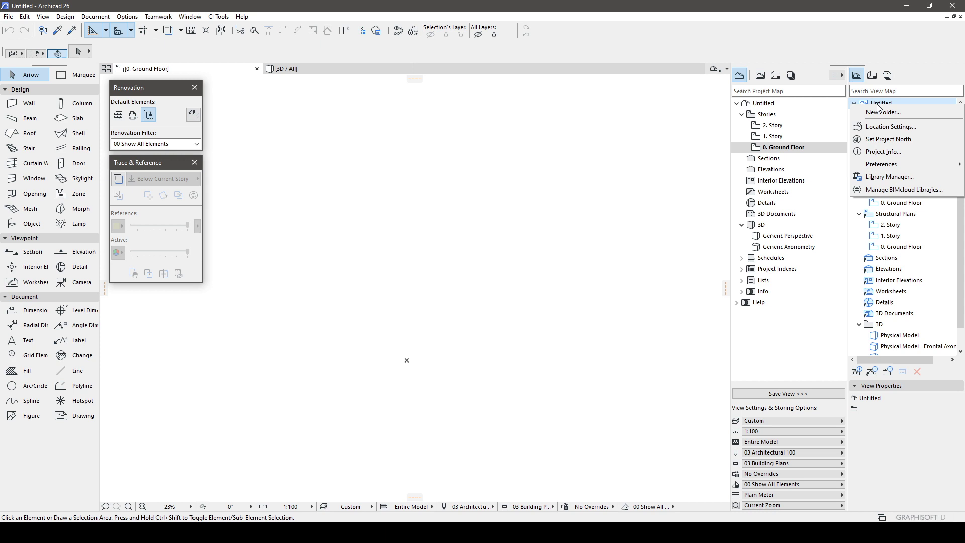
pyautogui.press('Escape')
pyautogui.click(881, 114)
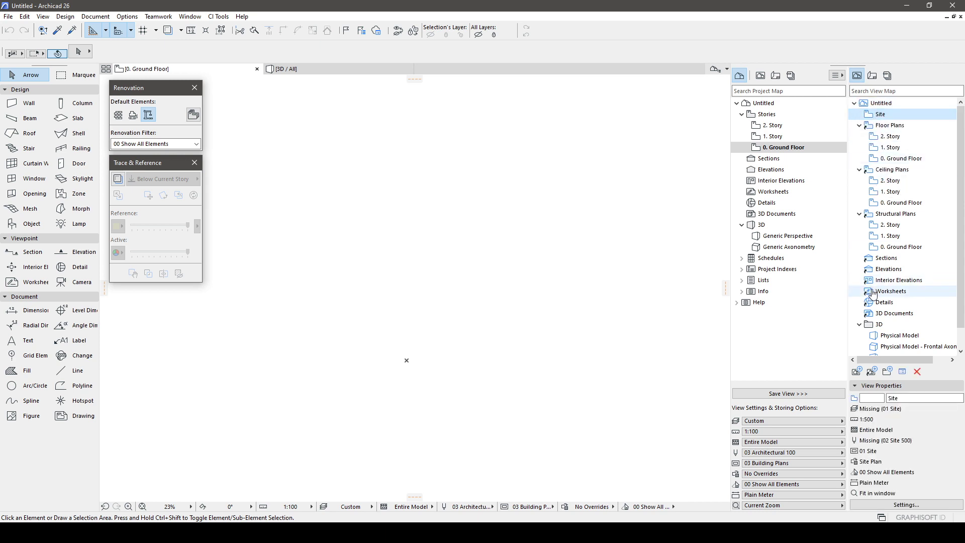
pyautogui.scroll(-1, 879, 317)
pyautogui.keyDown('shift'); pyautogui.click(882, 335); pyautogui.keyUp('shift')
pyautogui.rightClick(883, 344)
pyautogui.click(905, 347)
pyautogui.click(572, 218)
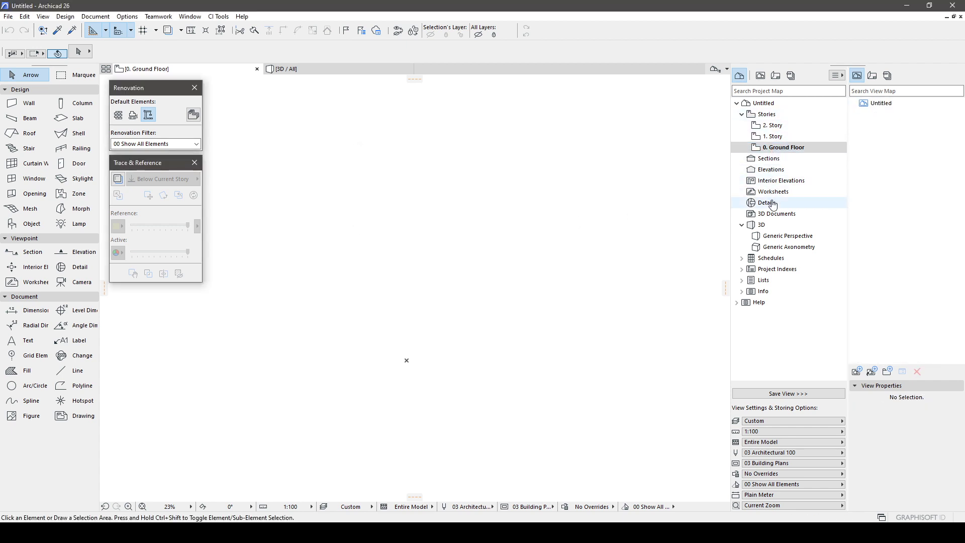
# Switch to the Layout Book and open the Sheet Index layout.
pyautogui.click(873, 76)
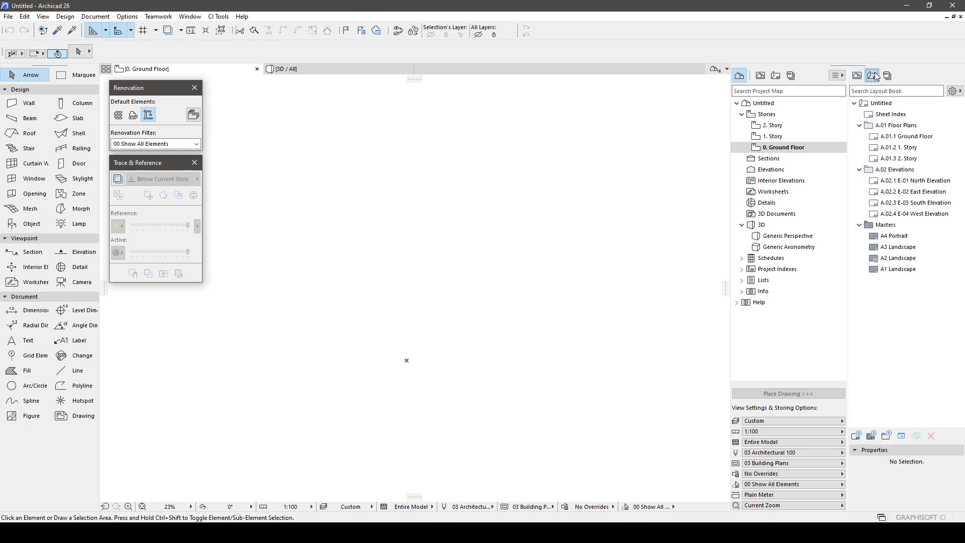
pyautogui.click(881, 103)
pyautogui.rightClick(884, 103)
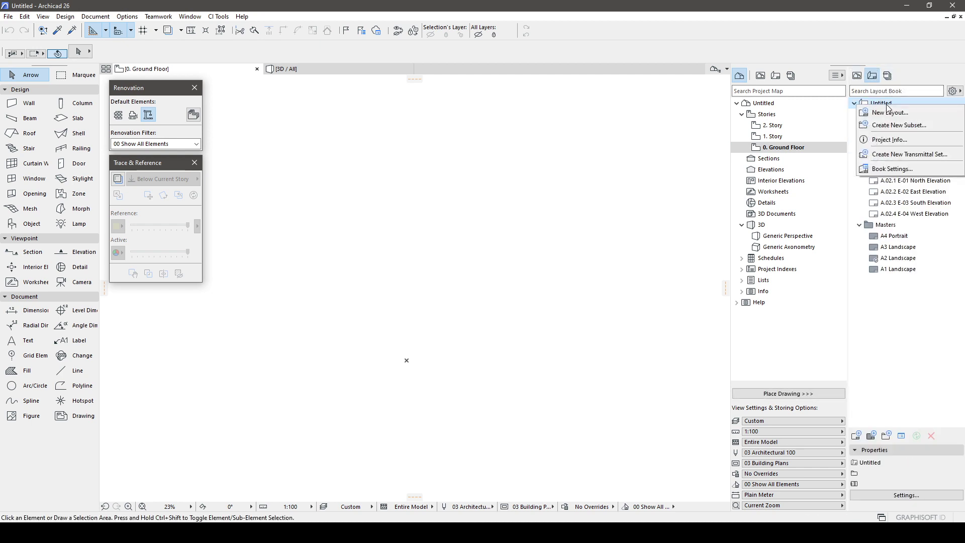
pyautogui.click(894, 149)
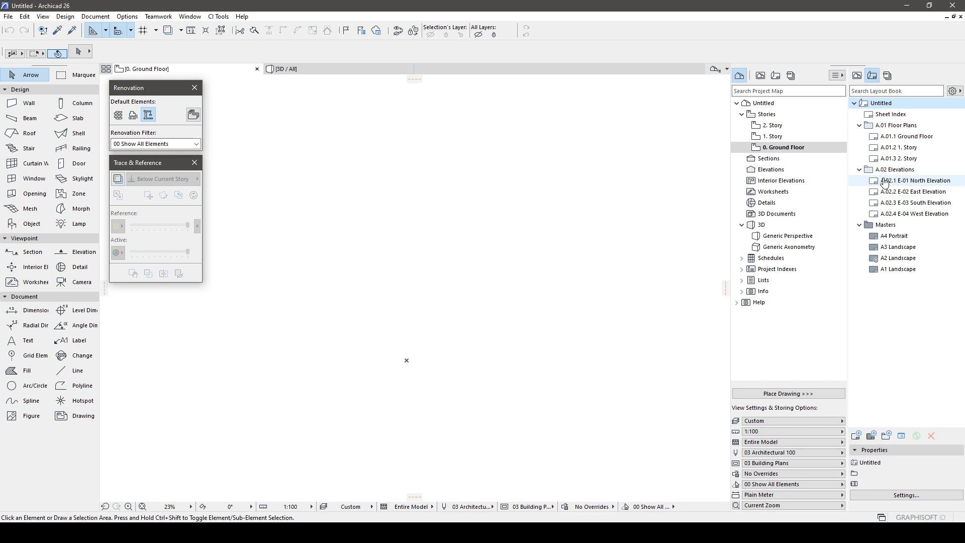
pyautogui.hotkey('ctrl', 'a')
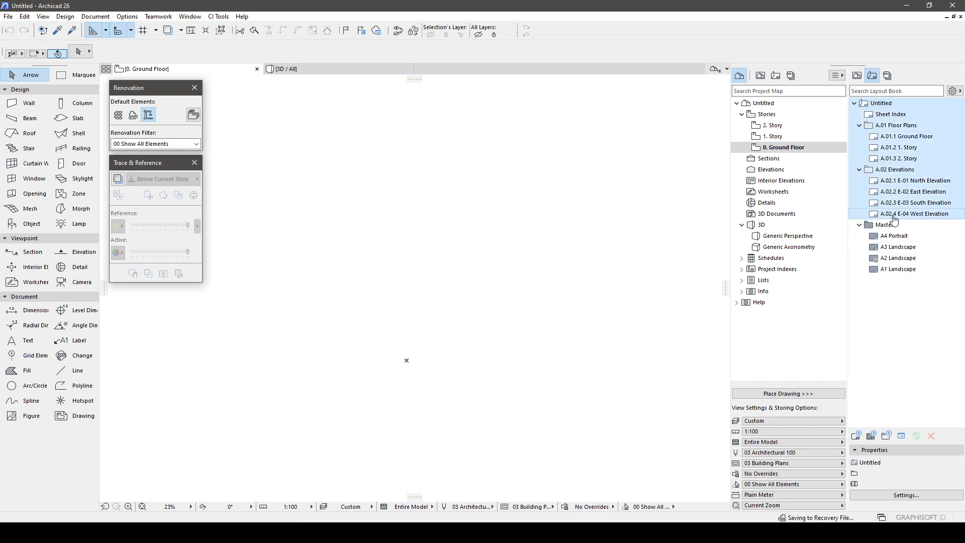
pyautogui.click(900, 213)
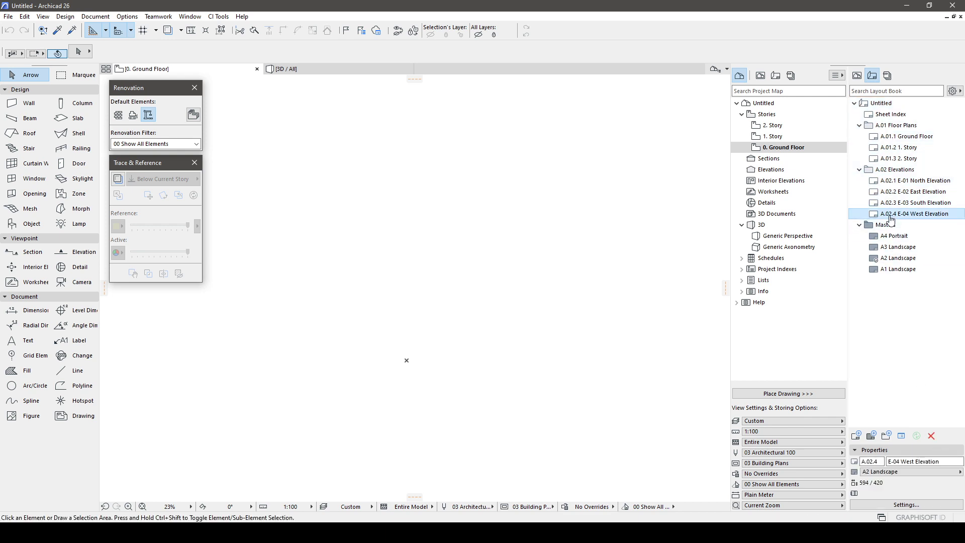
pyautogui.click(885, 117)
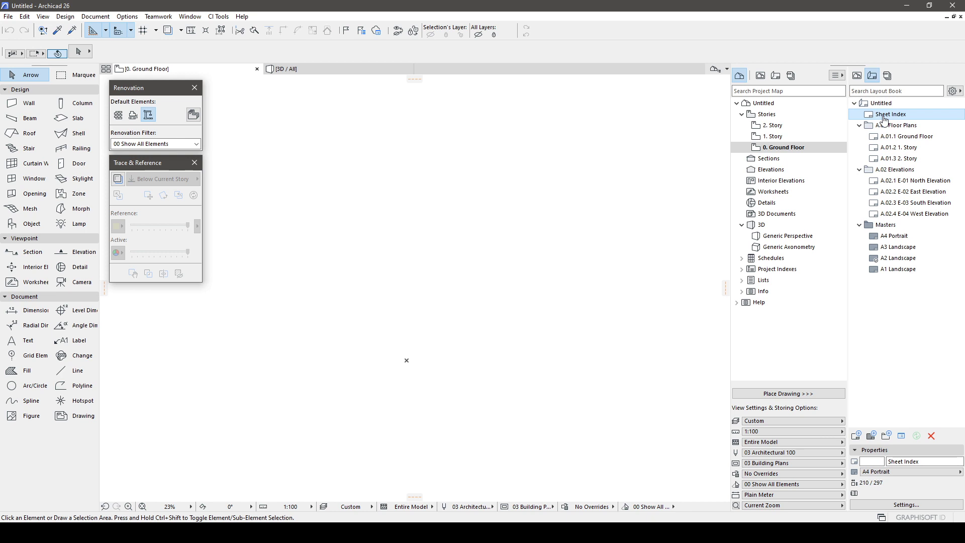
pyautogui.doubleClick(885, 118)
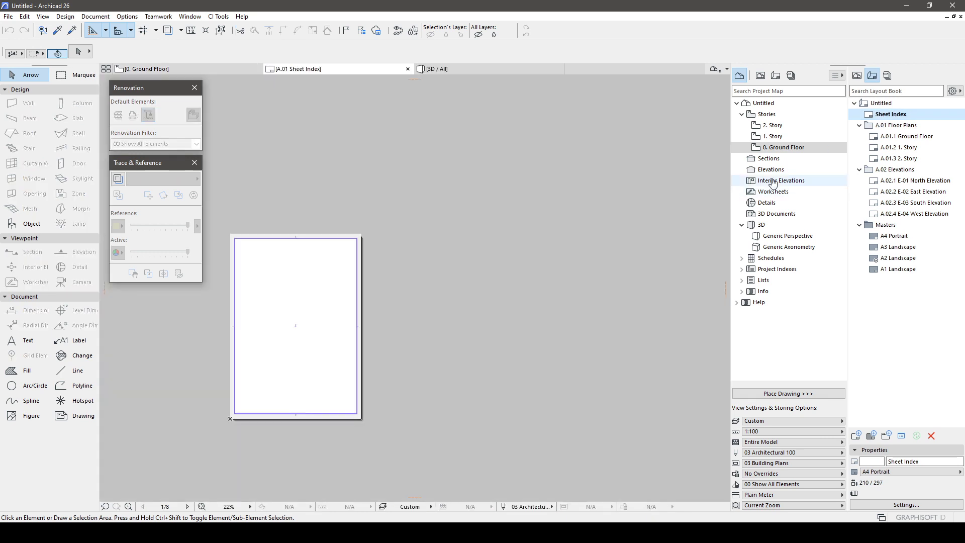
# Try to delete everything from the Sheet Index to the A.02.4 West Elevation layout, including both subsets, at once.
pyautogui.rightClick(898, 115)
pyautogui.click(903, 183)
pyautogui.press('Escape')
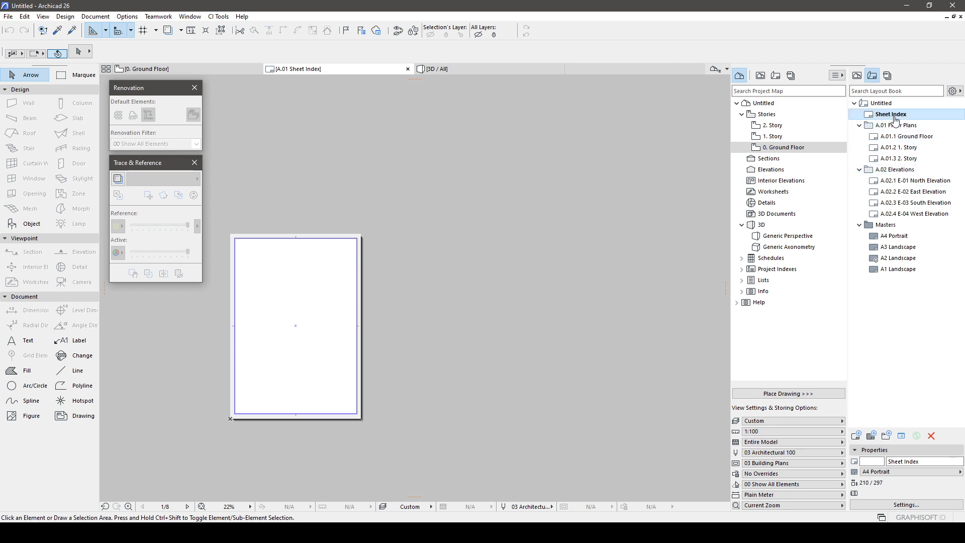
pyautogui.keyDown('shift'); pyautogui.click(893, 213); pyautogui.keyUp('shift')
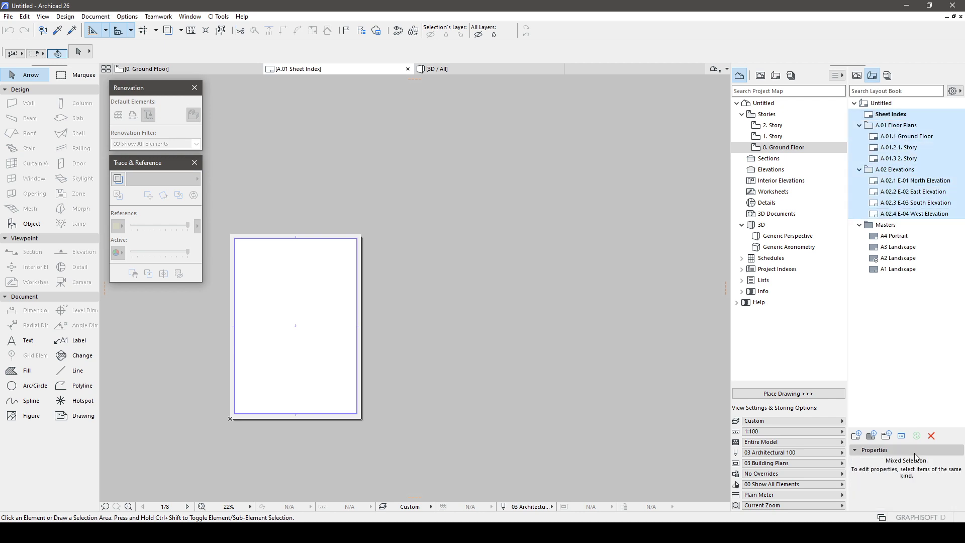
pyautogui.click(930, 435)
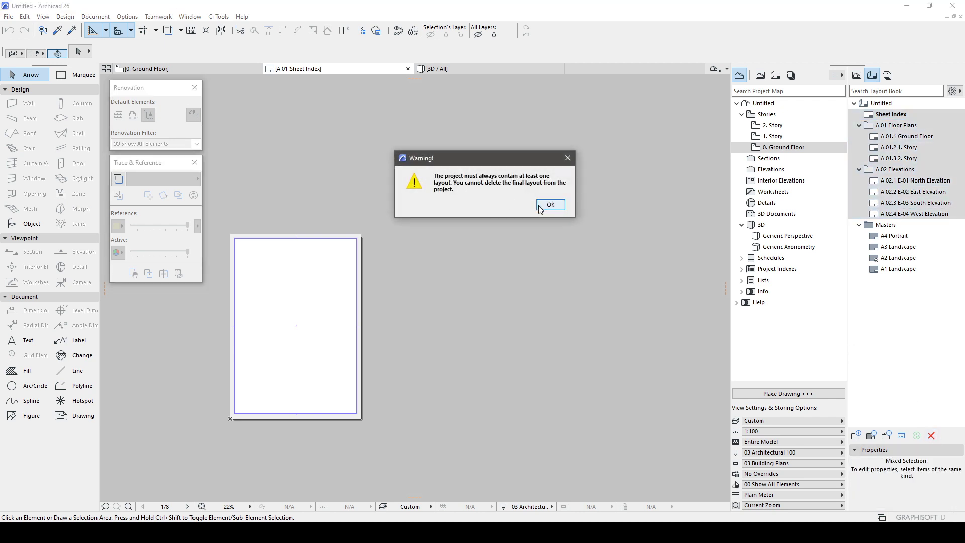
pyautogui.click(550, 204)
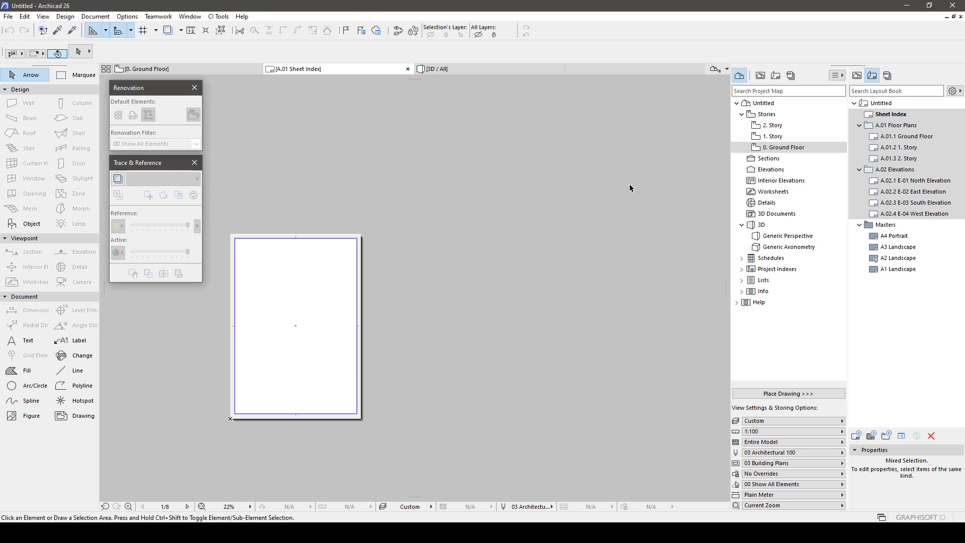
# Delete only the Sheet Index layout from the Layout Book.
pyautogui.click(896, 126)
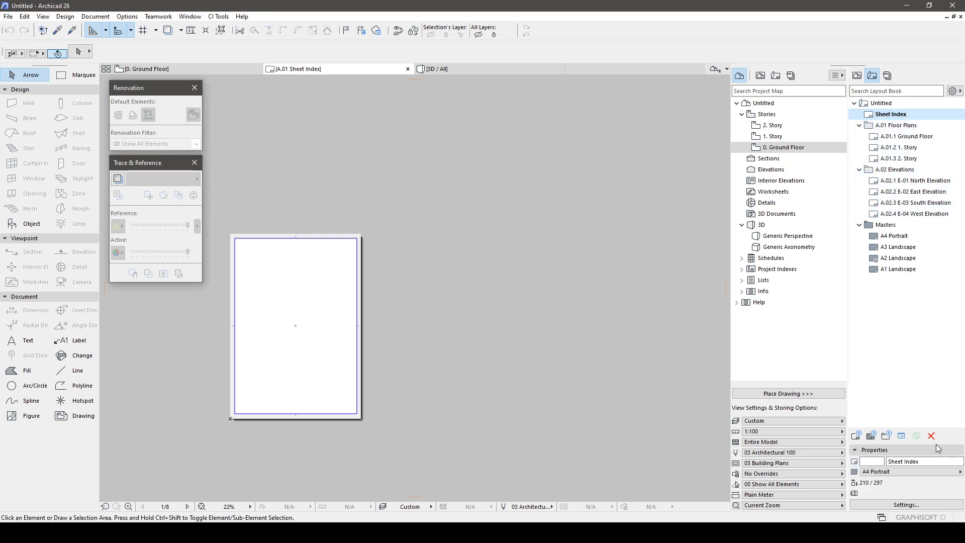
pyautogui.click(931, 435)
pyautogui.click(565, 188)
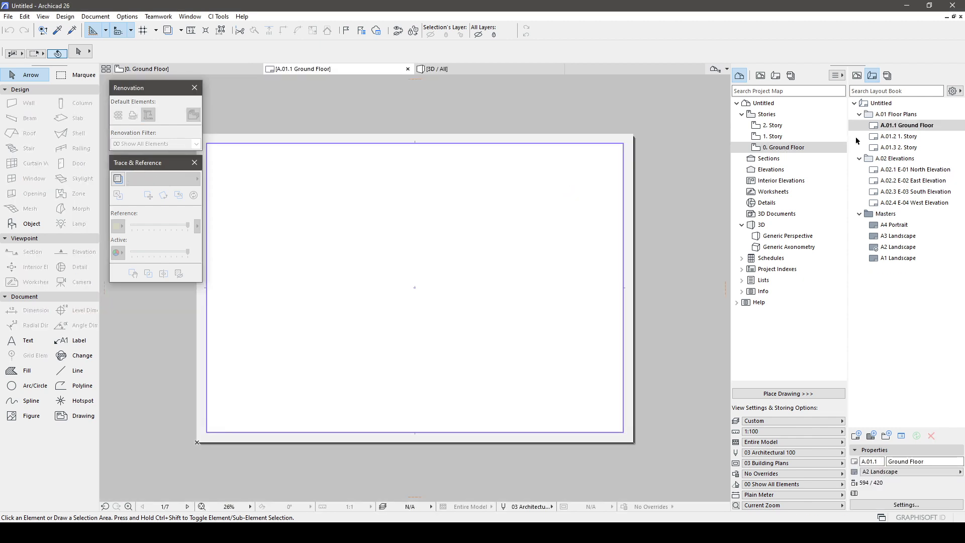
# Delete the Ground Floor, 1. Story and 2. Story layouts from the A.01 Floor Plans subset.
pyautogui.doubleClick(897, 136)
pyautogui.keyDown('shift'); pyautogui.click(900, 149); pyautogui.keyUp('shift')
pyautogui.click(932, 437)
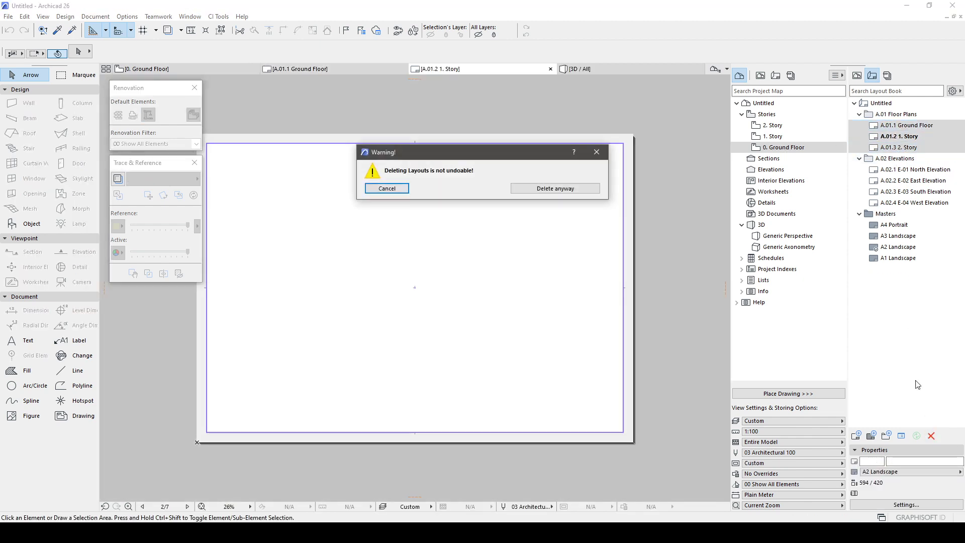
pyautogui.click(565, 188)
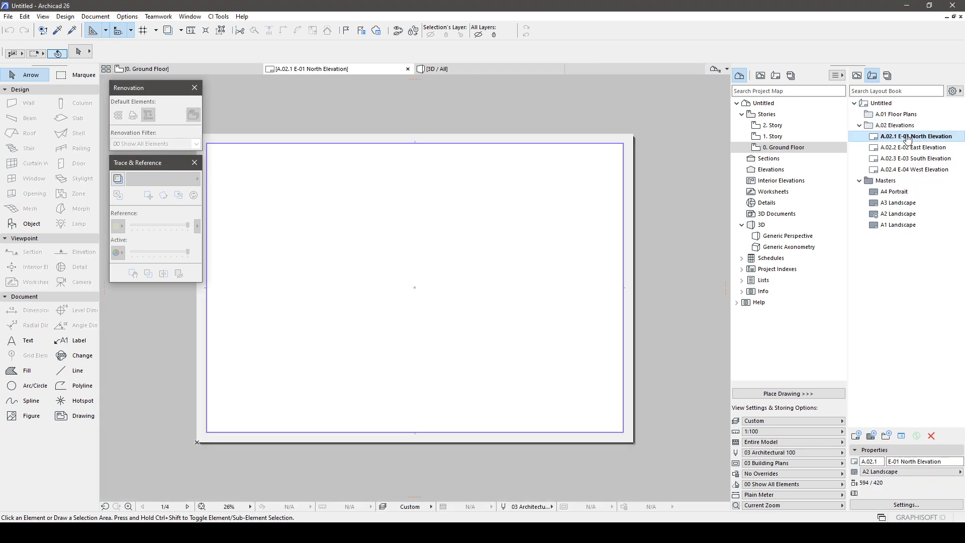
# Try to delete the A.01 Floor Plans and A.02 Elevations subsets together with all four elevation layouts.
pyautogui.click(896, 116)
pyautogui.keyDown('shift'); pyautogui.click(893, 171); pyautogui.keyUp('shift')
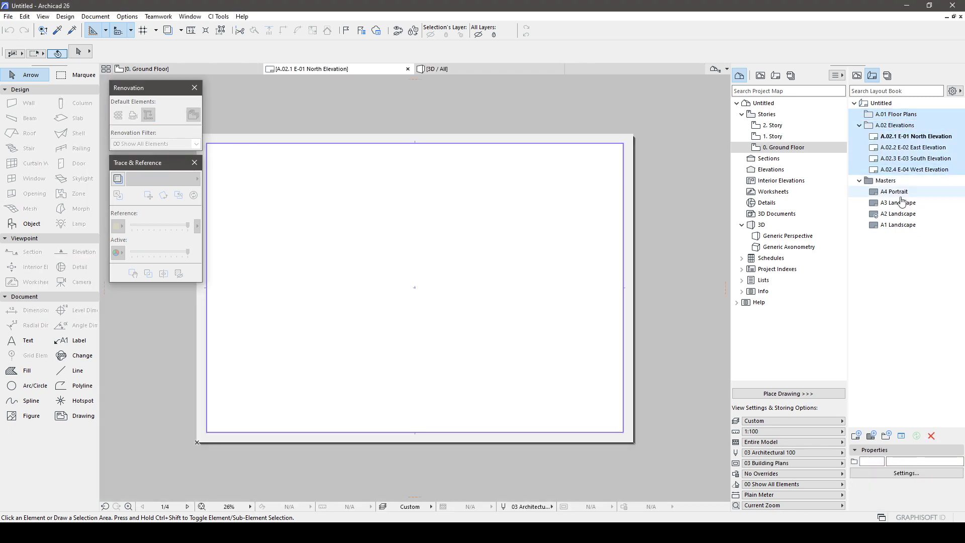
pyautogui.click(931, 437)
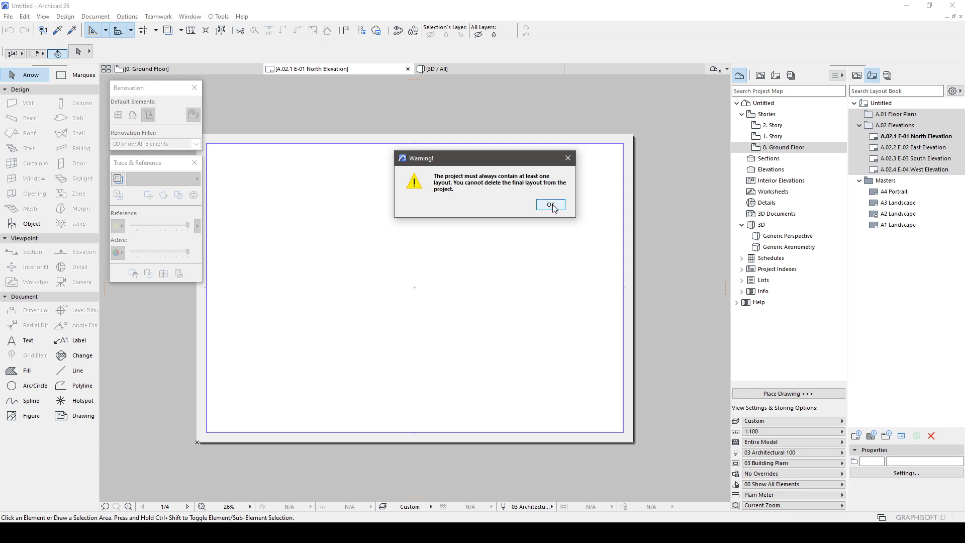
pyautogui.click(553, 206)
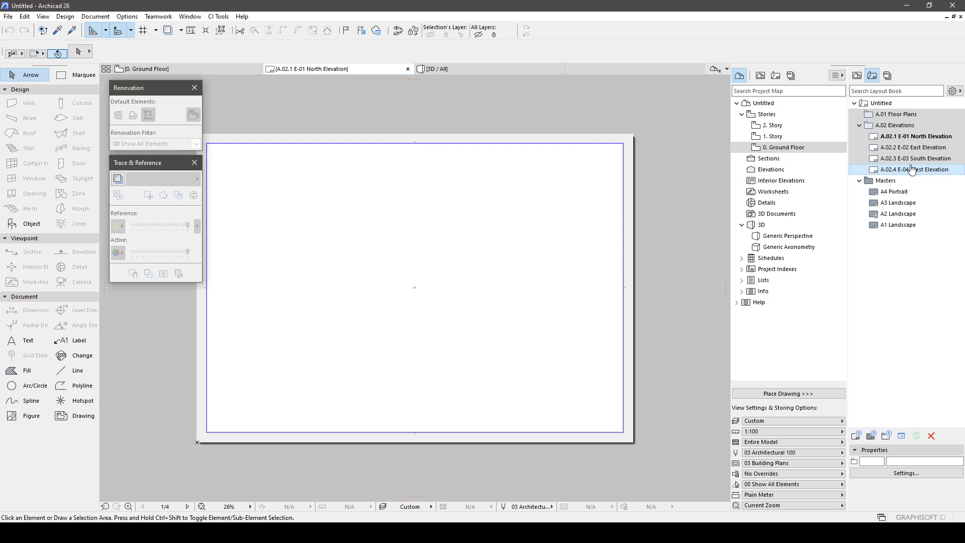
# Try to delete the elevation layouts through A.02.4 West Elevation, leaving none in the Layout Book.
pyautogui.keyDown('shift'); pyautogui.click(898, 169); pyautogui.keyUp('shift')
pyautogui.click(931, 436)
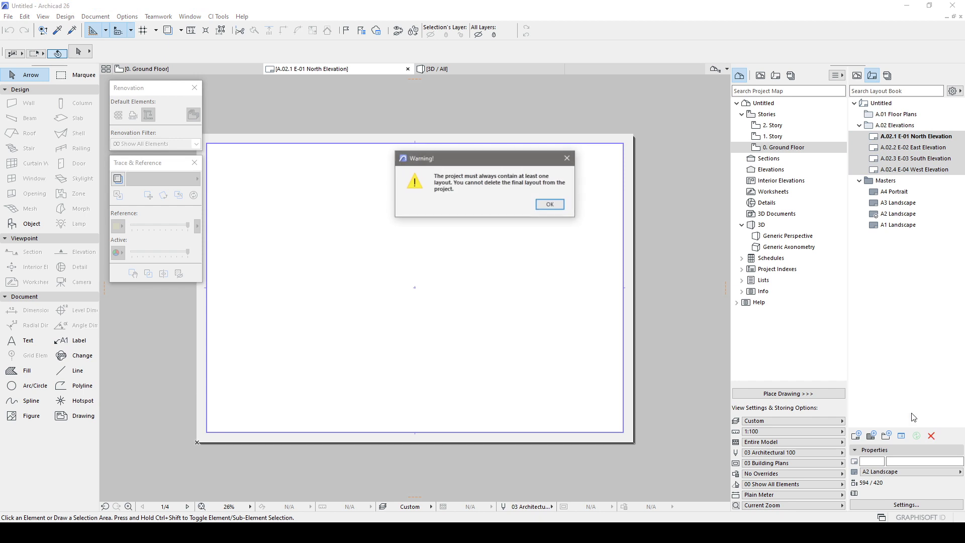
pyautogui.click(552, 206)
# Delete the North, East and South Elevation layouts, keeping only the West Elevation layout.
pyautogui.keyDown('shift'); pyautogui.click(875, 166); pyautogui.keyUp('shift')
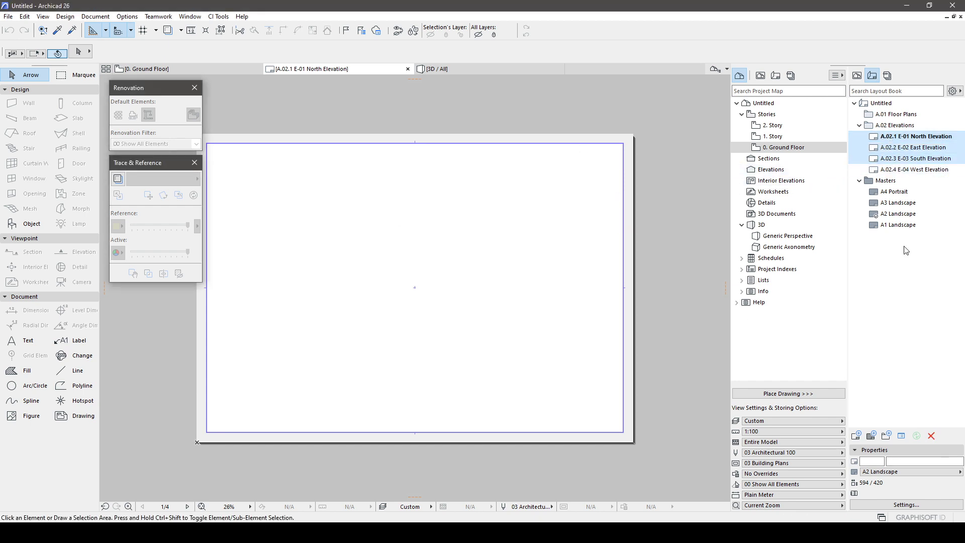
pyautogui.click(931, 435)
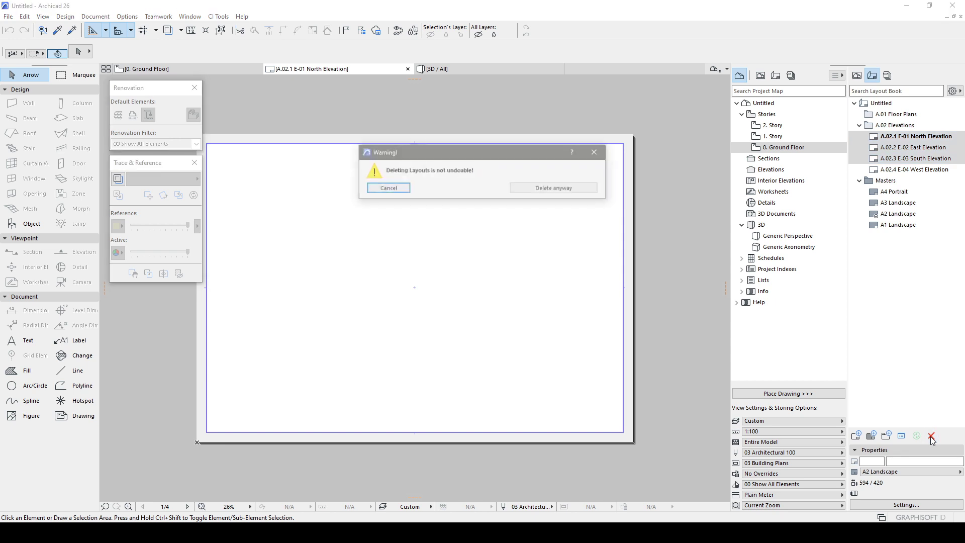
pyautogui.click(575, 187)
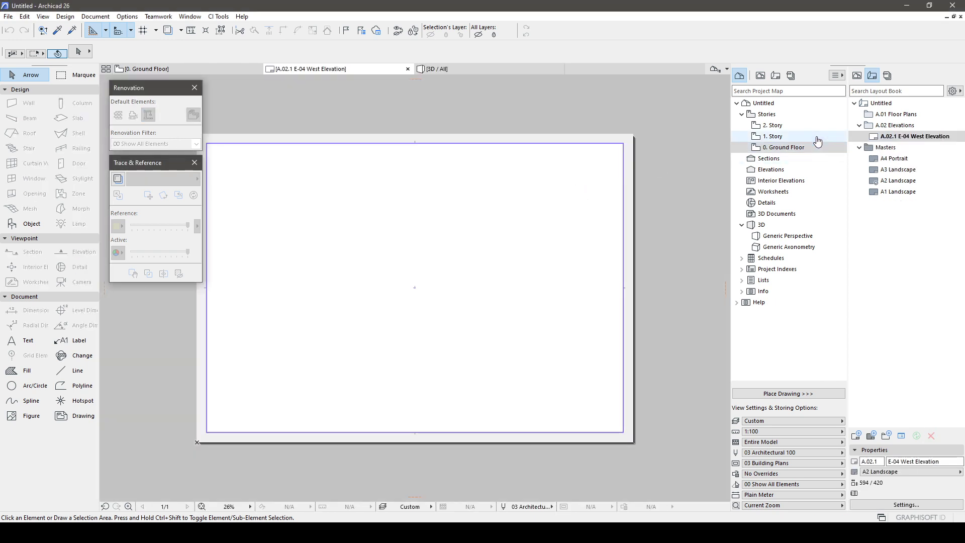
# Open the A4 Portrait master layout and list the publisher sets available in the Publisher.
pyautogui.click(885, 147)
pyautogui.doubleClick(892, 158)
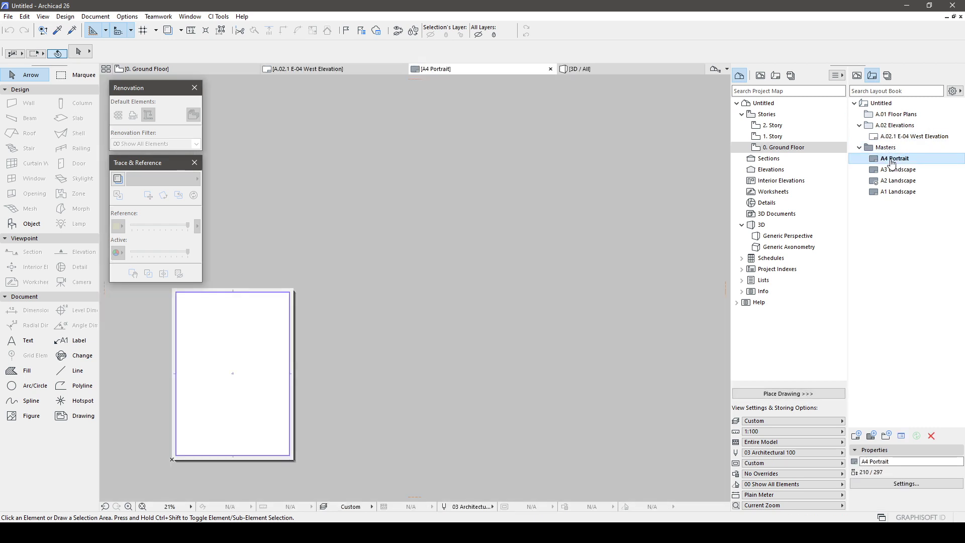
pyautogui.click(888, 76)
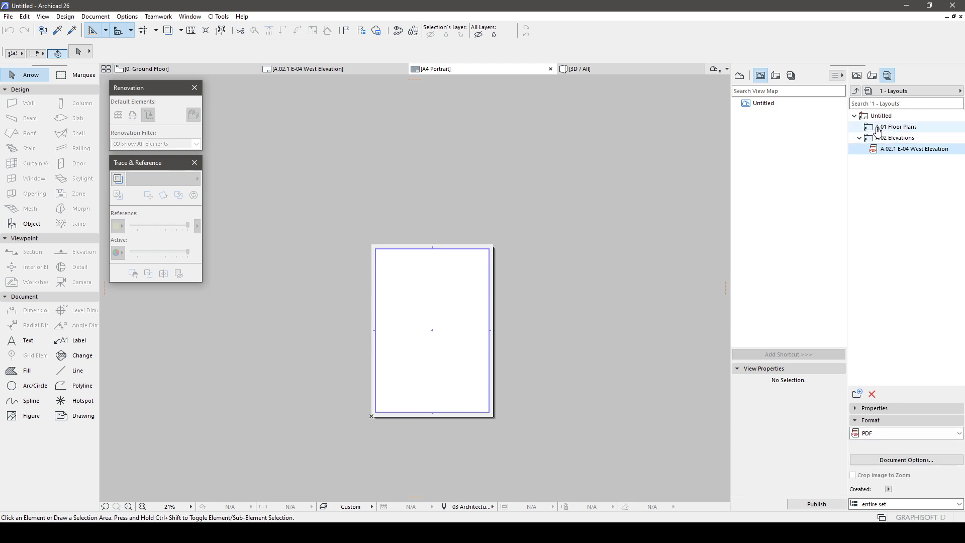
pyautogui.click(882, 116)
pyautogui.click(875, 91)
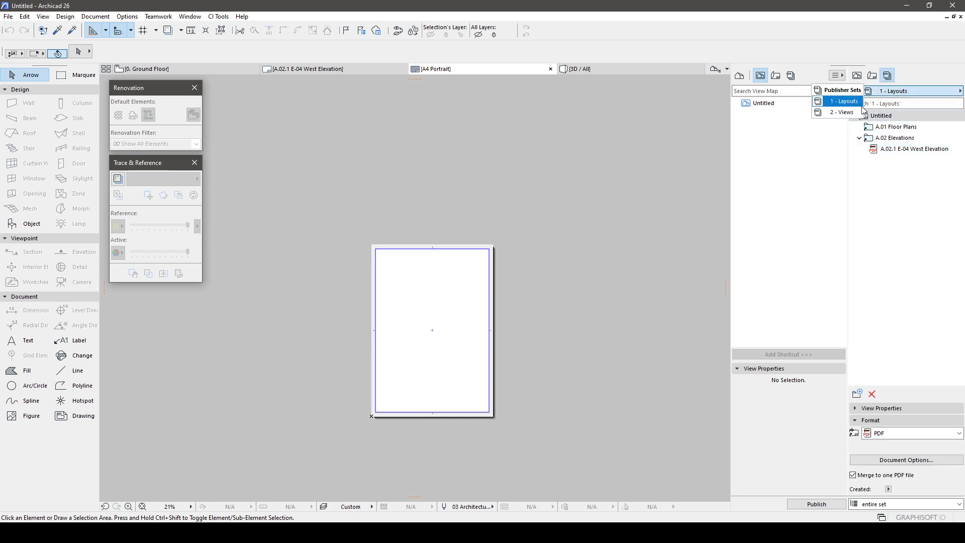
# Try to remove the A.01 Floor Plans and A.02 Elevations subsets and the West Elevation item from the 1 - Layouts publisher set.
pyautogui.click(902, 130)
pyautogui.keyDown('shift'); pyautogui.click(895, 138); pyautogui.keyUp('shift')
pyautogui.keyDown('shift'); pyautogui.click(900, 149); pyautogui.keyUp('shift')
pyautogui.click(872, 395)
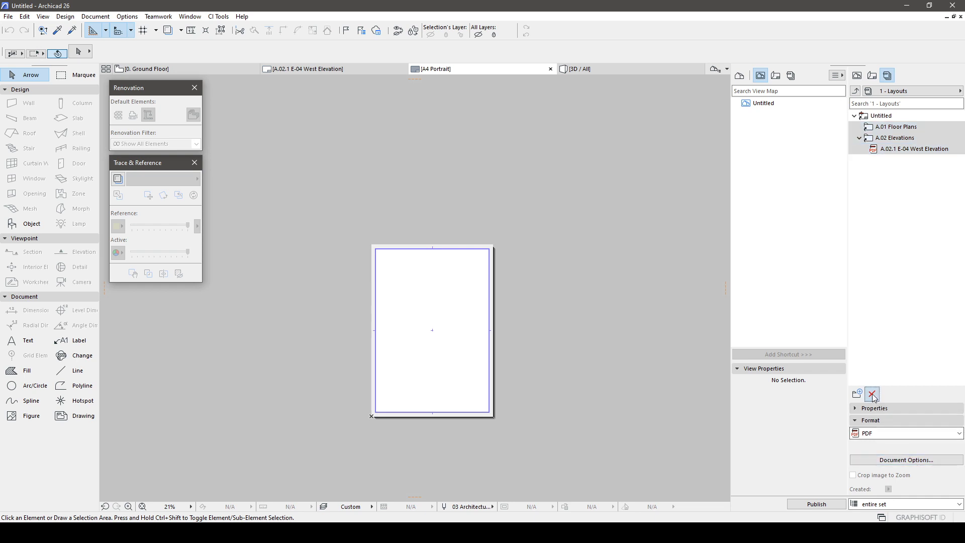
pyautogui.click(870, 193)
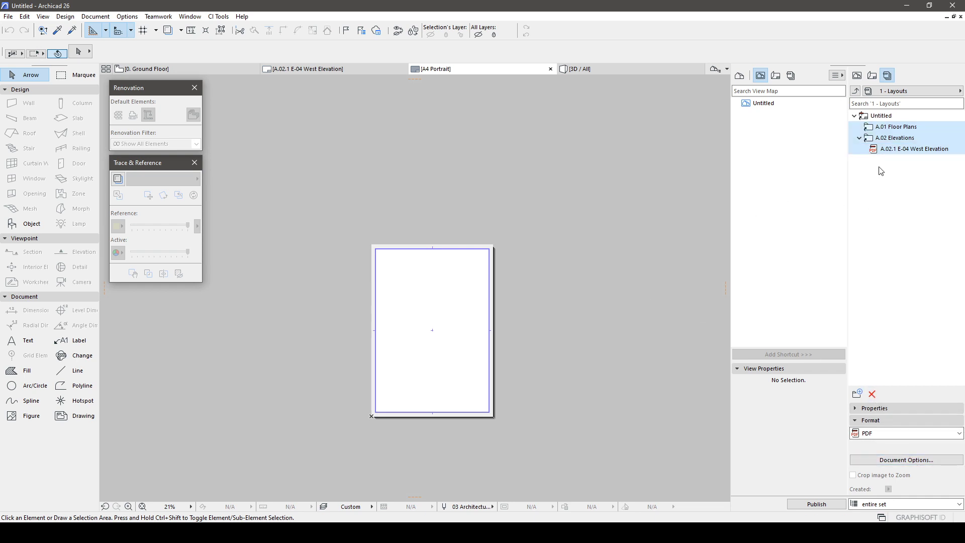
pyautogui.click(885, 150)
pyautogui.click(873, 394)
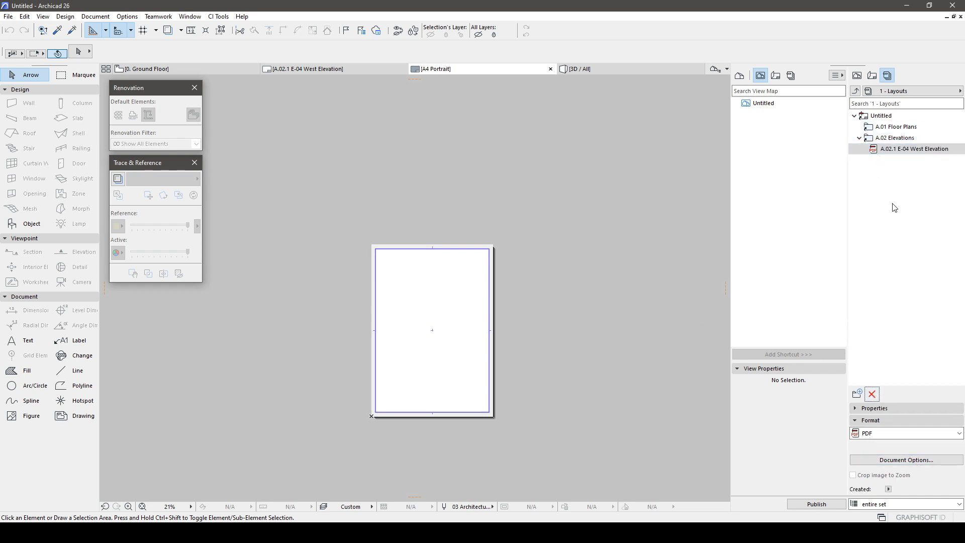
pyautogui.click(891, 138)
pyautogui.rightClick(887, 139)
pyautogui.click(890, 170)
pyautogui.click(896, 127)
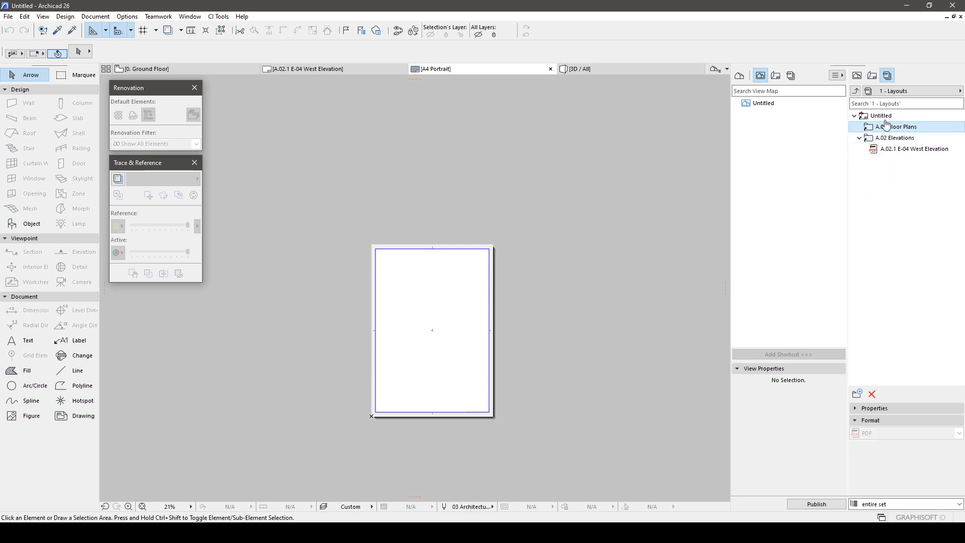
# Switch to the 2 - Views publisher set and go up to the overview of all publisher sets.
pyautogui.click(868, 91)
pyautogui.click(858, 101)
pyautogui.click(880, 95)
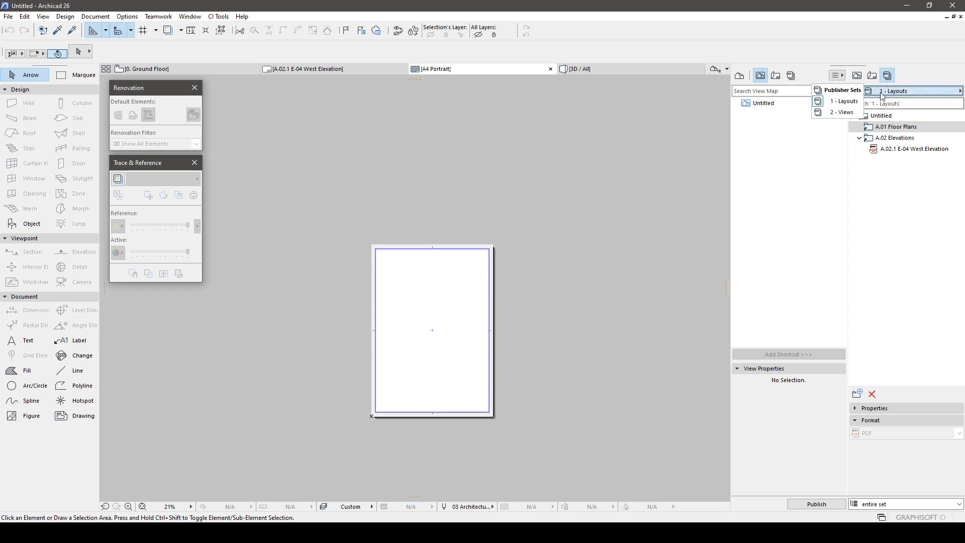
pyautogui.click(855, 112)
pyautogui.click(880, 91)
pyautogui.click(844, 112)
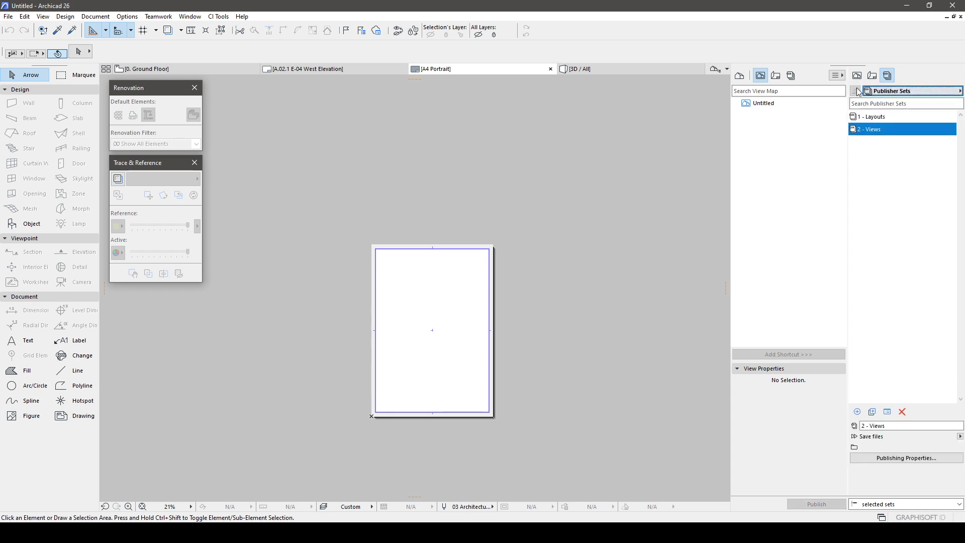
# Review the remaining contents of the Layout Book, View Map and Project Map in the Organizer.
pyautogui.click(872, 76)
pyautogui.click(770, 104)
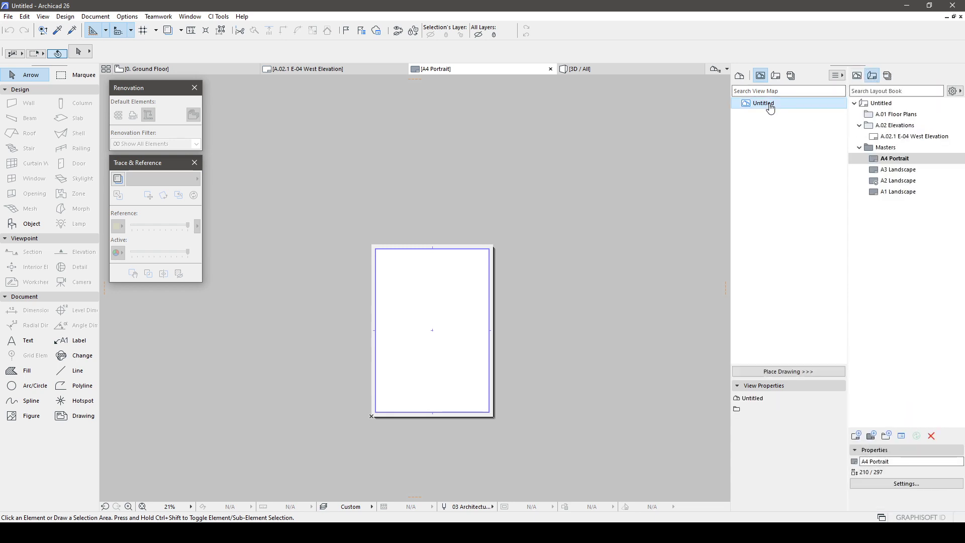
pyautogui.click(776, 76)
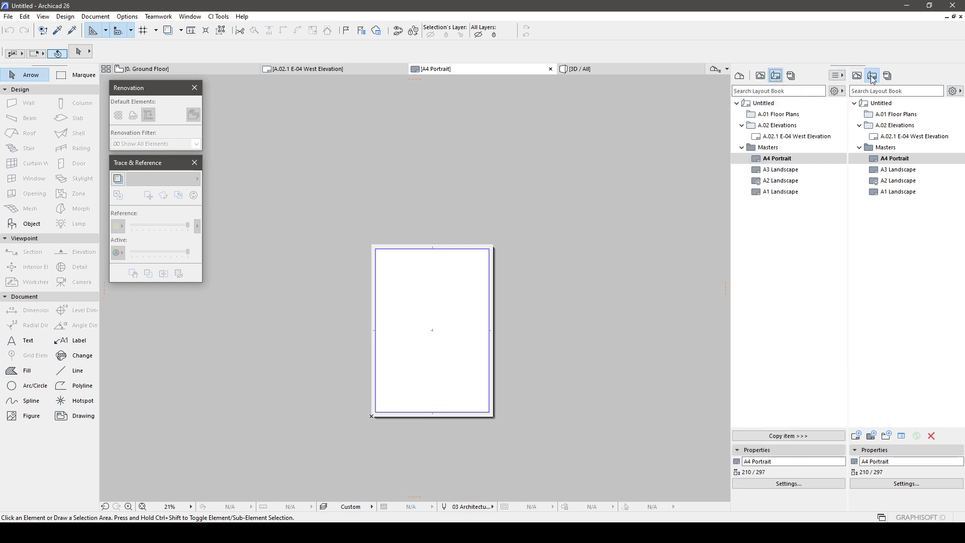
pyautogui.click(857, 76)
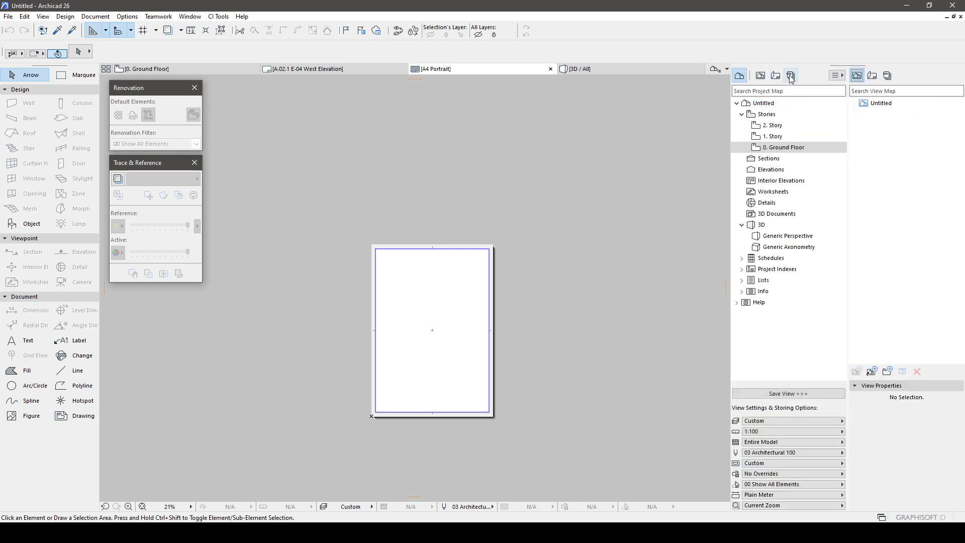
pyautogui.click(872, 76)
pyautogui.click(858, 76)
# Open the 2. Story floor plan and inspect the 3D window with its editing plane.
pyautogui.doubleClick(773, 126)
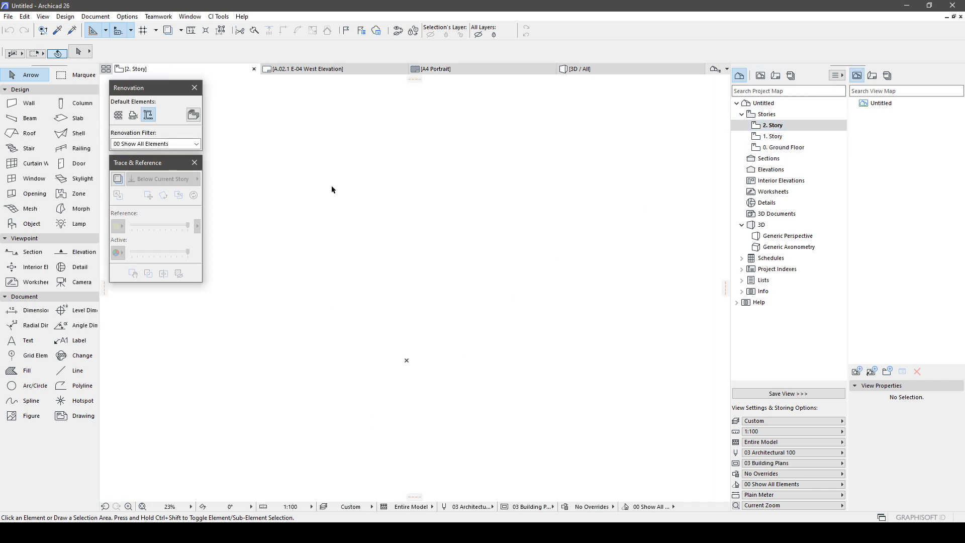
pyautogui.click(578, 70)
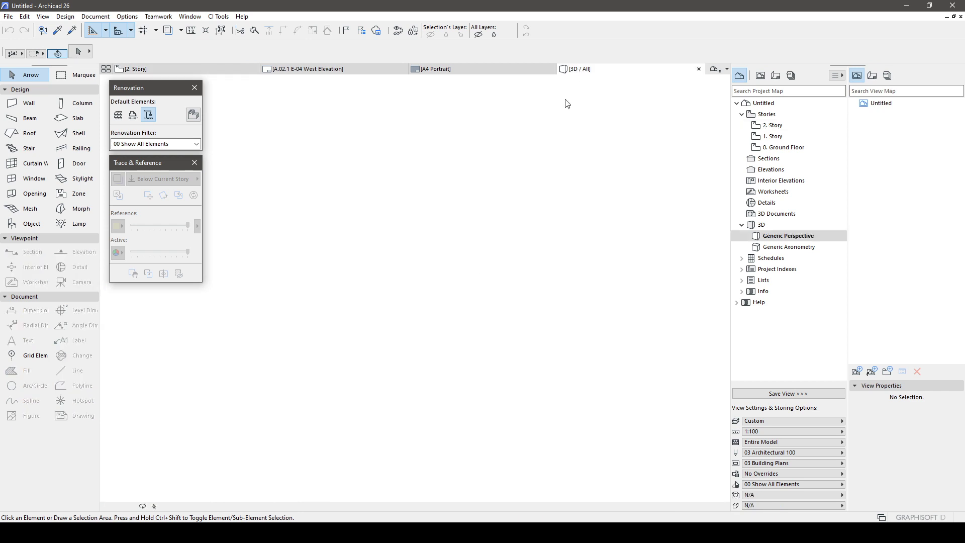
pyautogui.moveTo(297, 386); pyautogui.dragTo(436, 254, button='middle')
pyautogui.scroll(5, 459, 385)
pyautogui.scroll(-3, 489, 262)
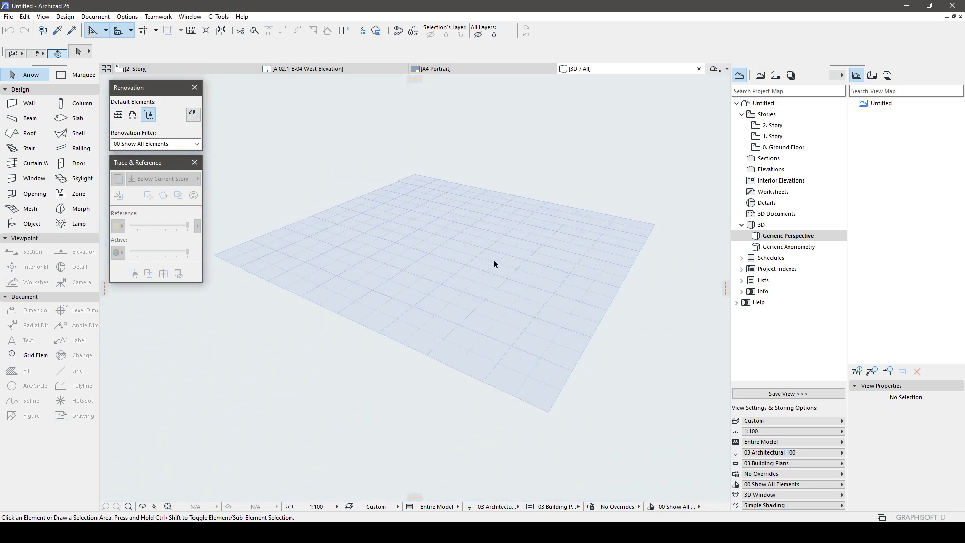
# Return to the 2. Story floor plan, turn off Editing Plane Display and reopen the 3D window.
pyautogui.doubleClick(773, 126)
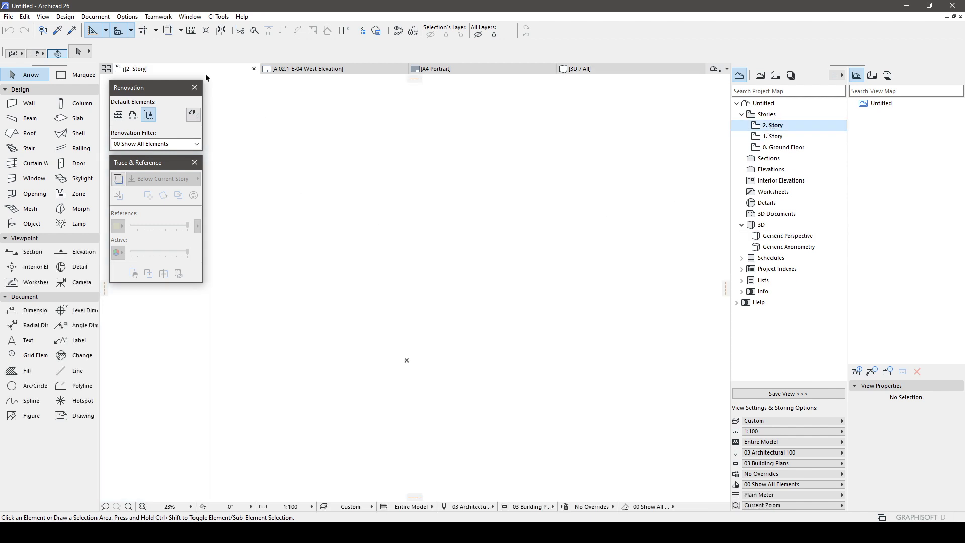
pyautogui.click(67, 15)
pyautogui.moveTo(104, 29)
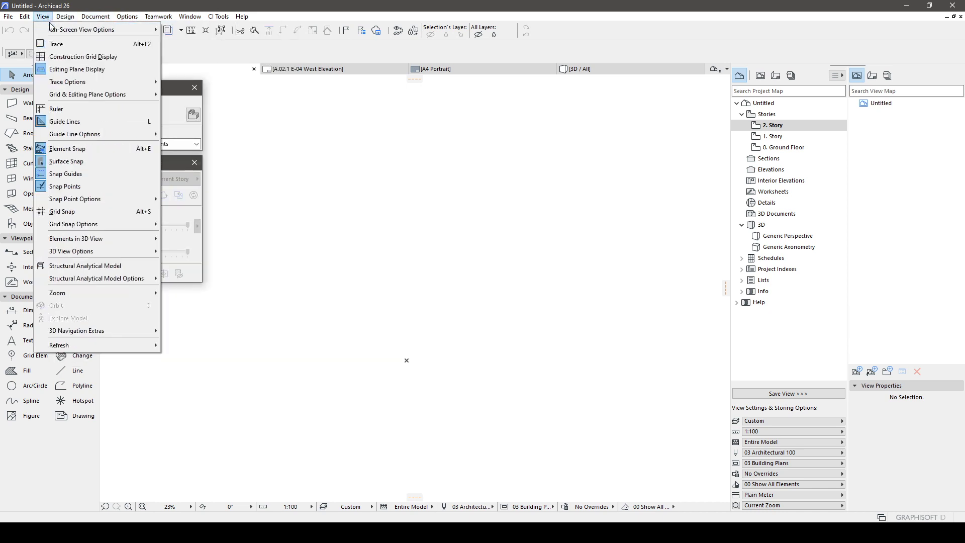
pyautogui.click(57, 69)
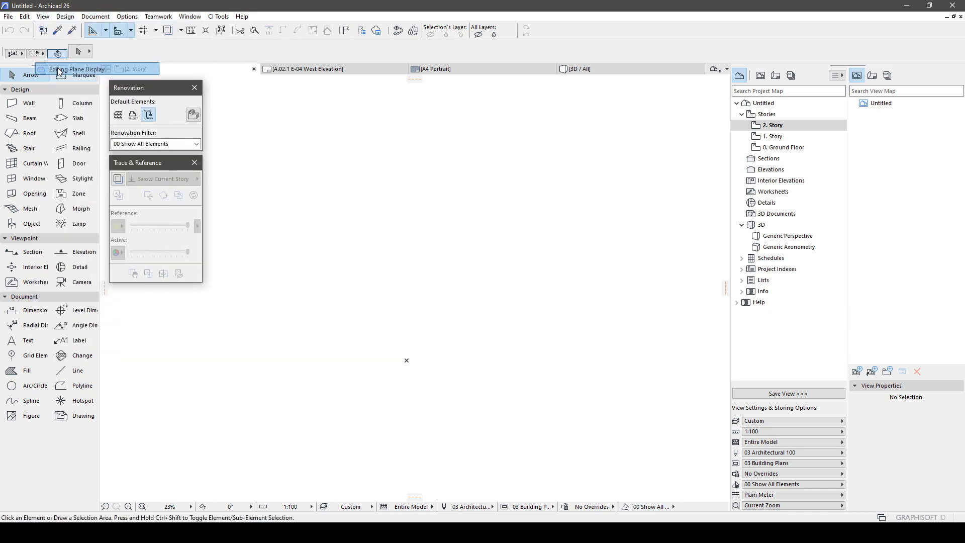
pyautogui.click(578, 69)
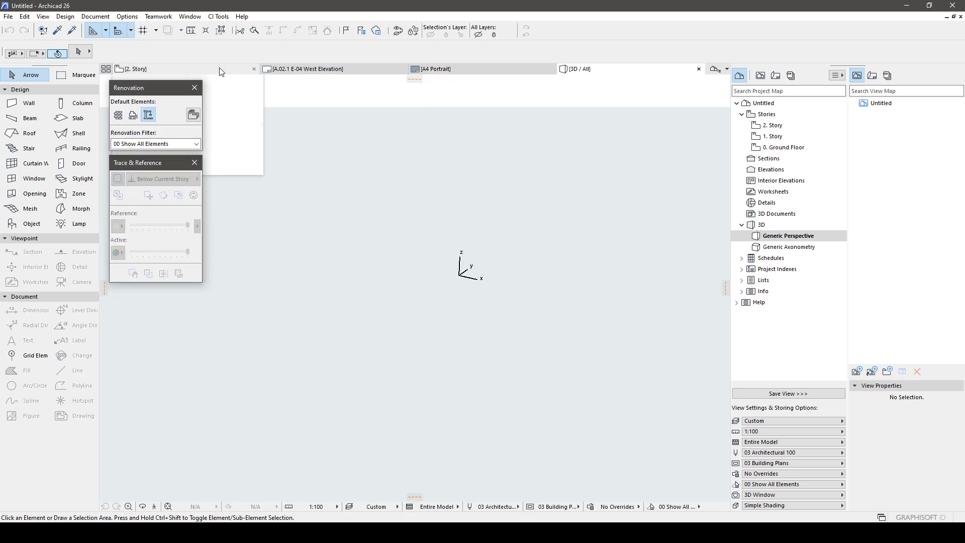
# Turn off Show Preview in Tab Bar among the More Options of the Work Environment.
pyautogui.click(95, 17)
pyautogui.moveTo(128, 17)
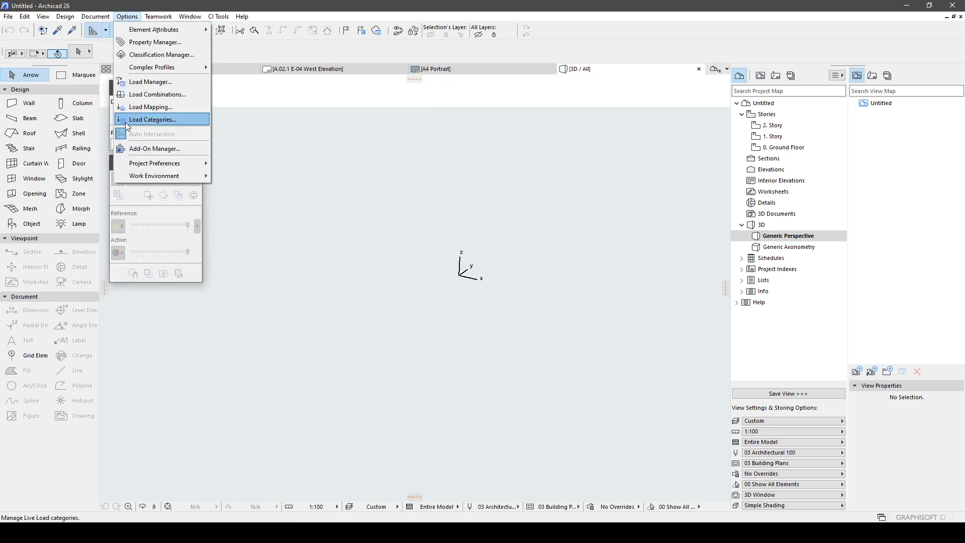
pyautogui.moveTo(140, 174)
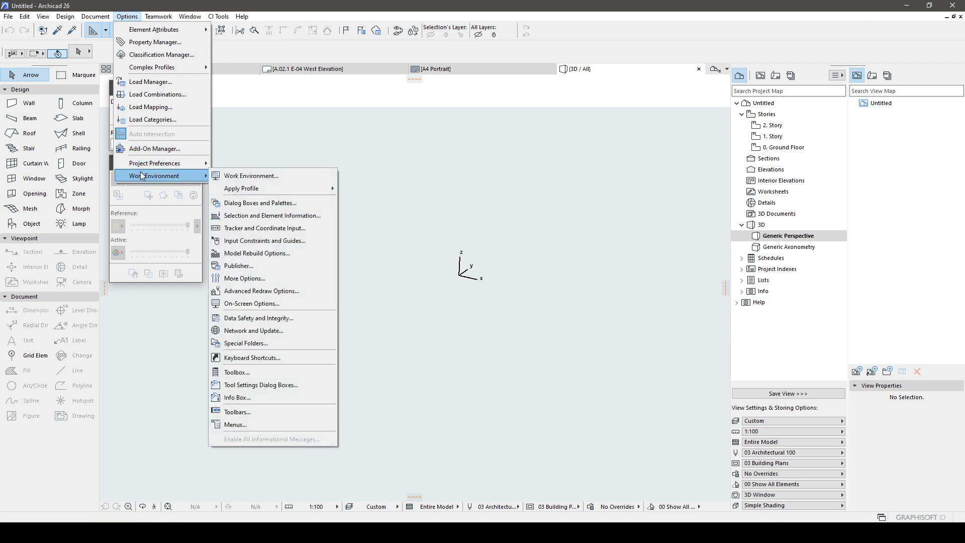
pyautogui.click(278, 178)
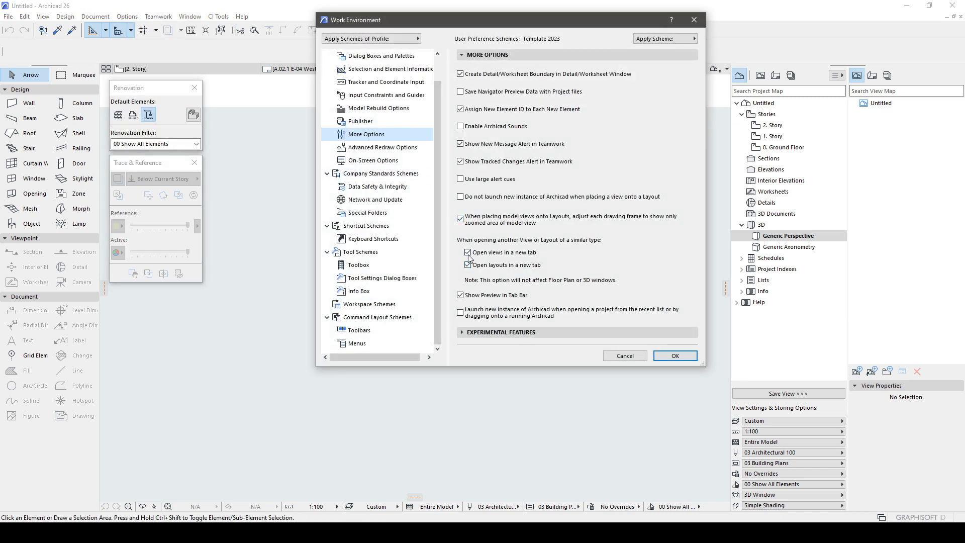
pyautogui.click(460, 295)
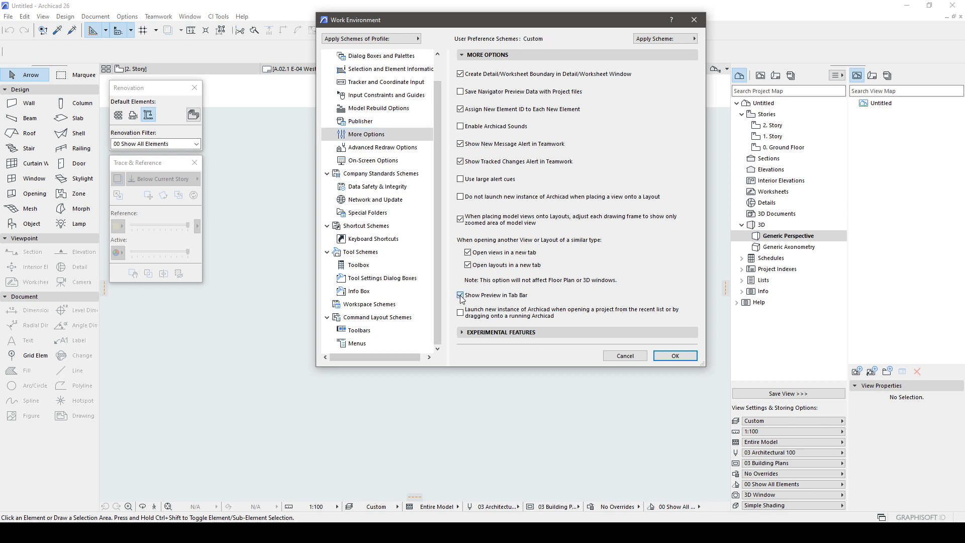
pyautogui.click(675, 356)
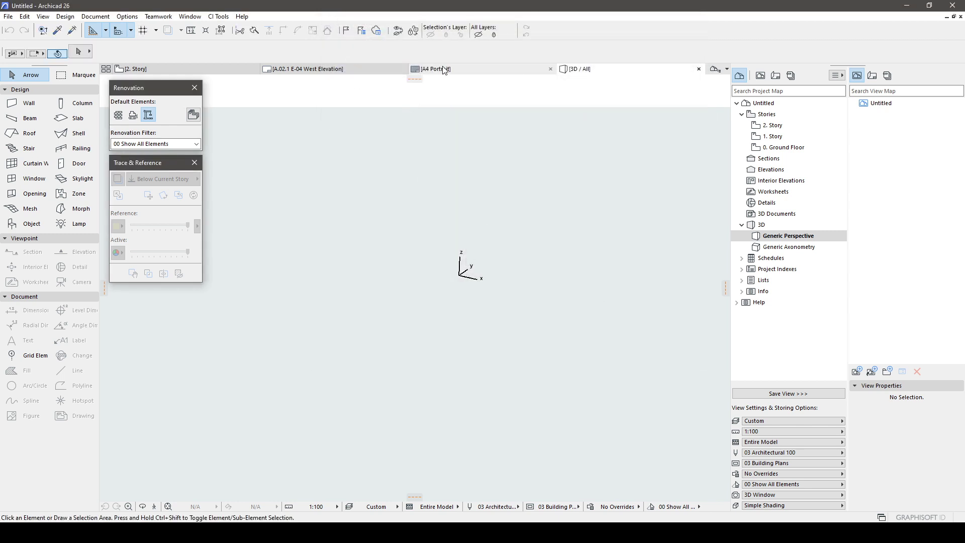
# Check the A.02.1 E-04 West Elevation layout and return to the 2. Story floor plan.
pyautogui.click(414, 71)
pyautogui.click(351, 69)
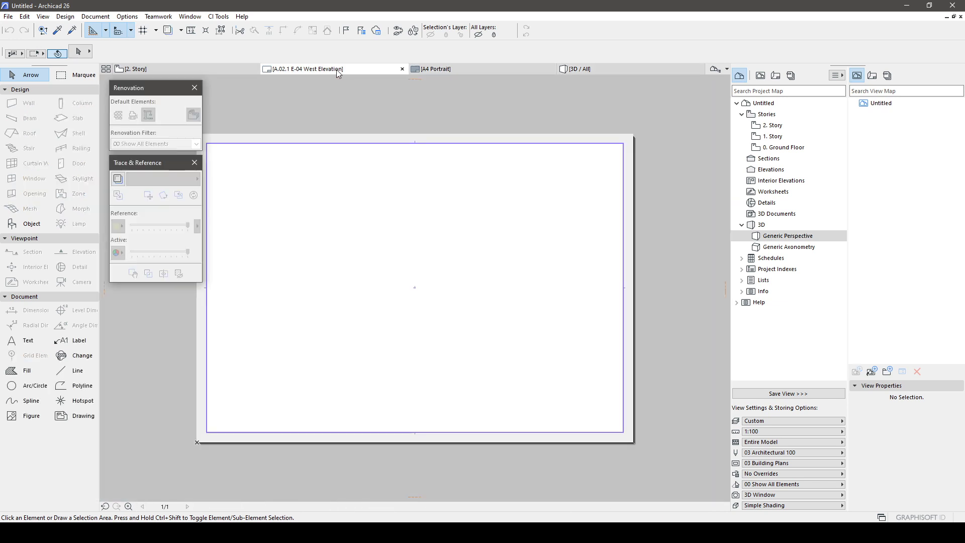
pyautogui.click(216, 69)
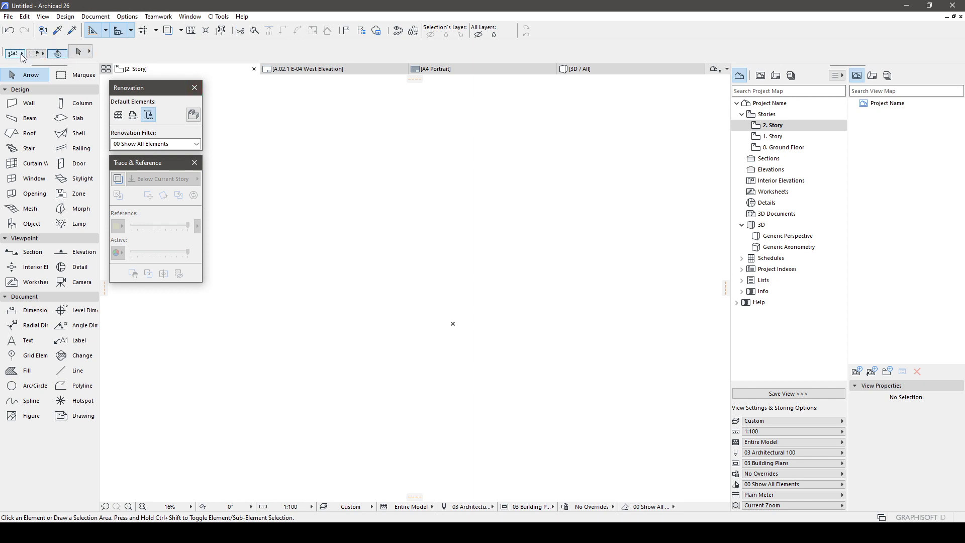
pyautogui.click(56, 52)
pyautogui.click(333, 226)
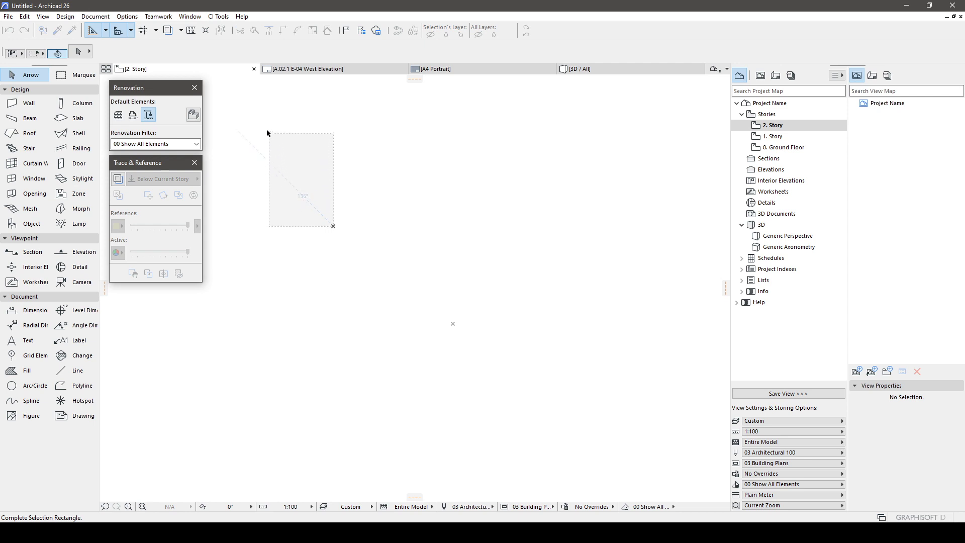
pyautogui.press('Escape')
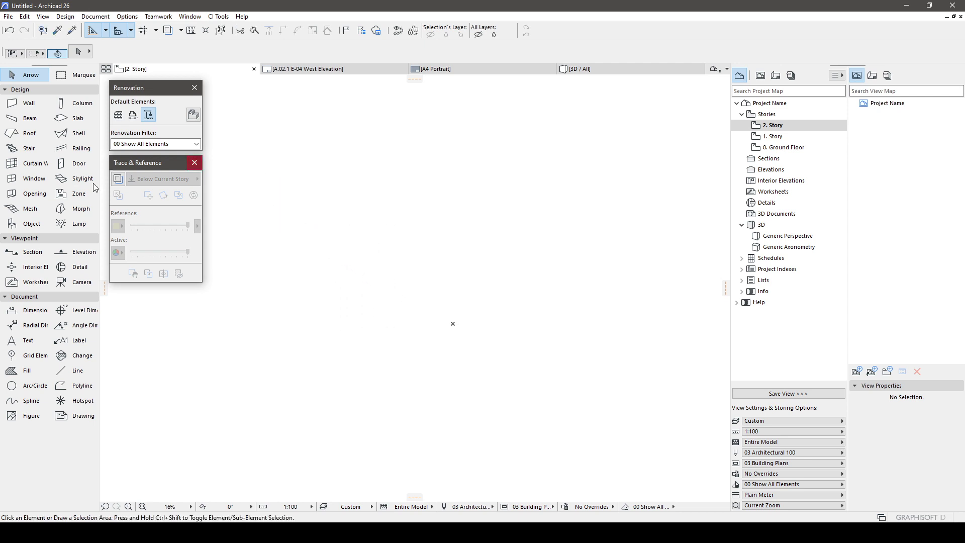
# Draw a single rectangular polyline near the middle of the 2. Story floor plan.
pyautogui.click(75, 385)
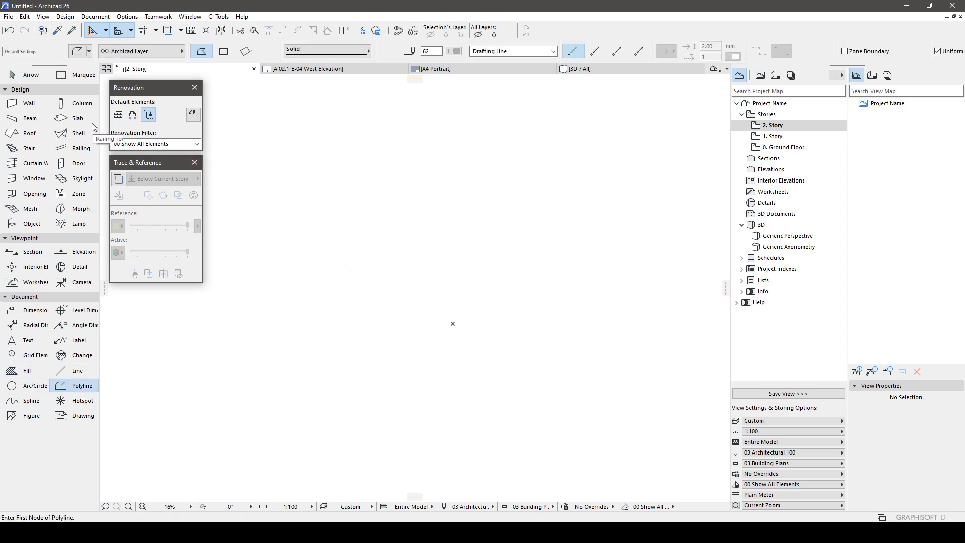
pyautogui.click(390, 253)
pyautogui.click(224, 52)
pyautogui.click(476, 307)
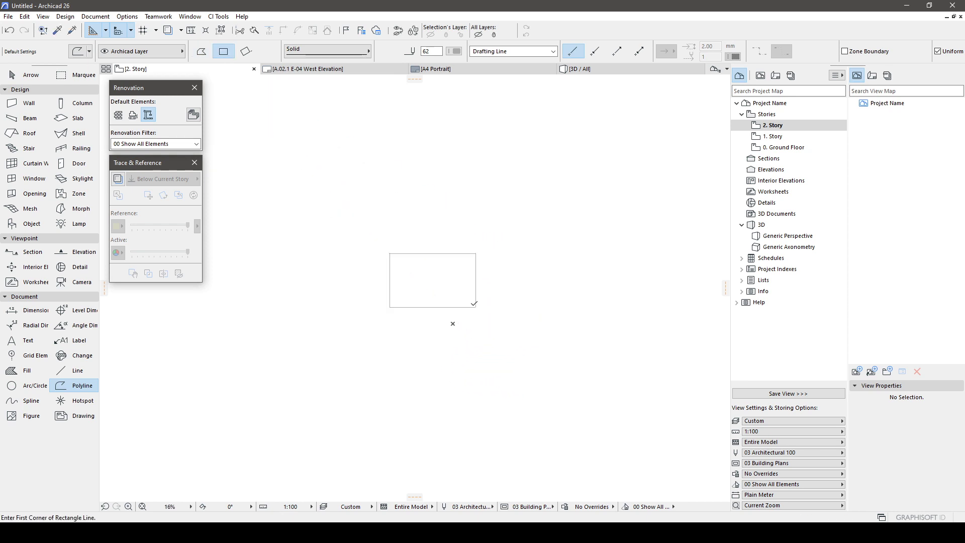
pyautogui.press('Escape')
# Select the rectangle first with a window crossing its lower-right corner, and again with a window enclosing it completely.
pyautogui.moveTo(490, 314); pyautogui.dragTo(449, 274)
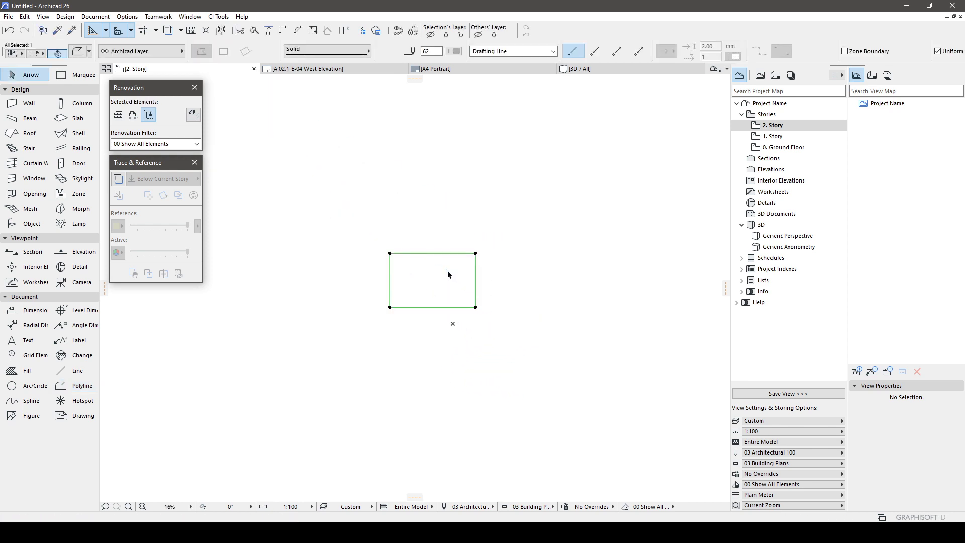
pyautogui.click(492, 321)
pyautogui.moveTo(357, 221); pyautogui.dragTo(493, 320)
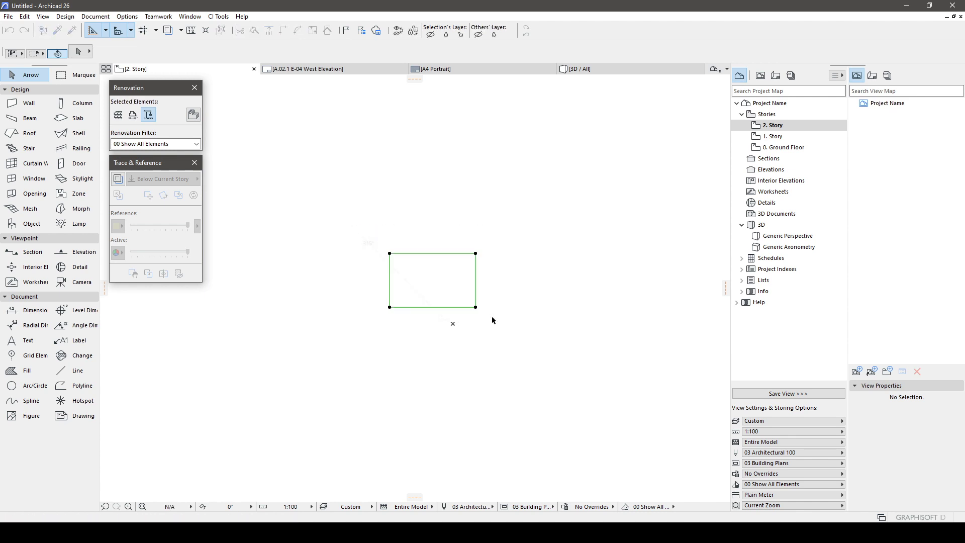
pyautogui.click(458, 276)
pyautogui.scroll(3, 458, 276)
pyautogui.moveTo(270, 200)
pyautogui.mouseDown()
pyautogui.moveTo(416, 310)
pyautogui.moveTo(515, 363)
pyautogui.mouseUp()
pyautogui.click(517, 384)
pyautogui.click(449, 303)
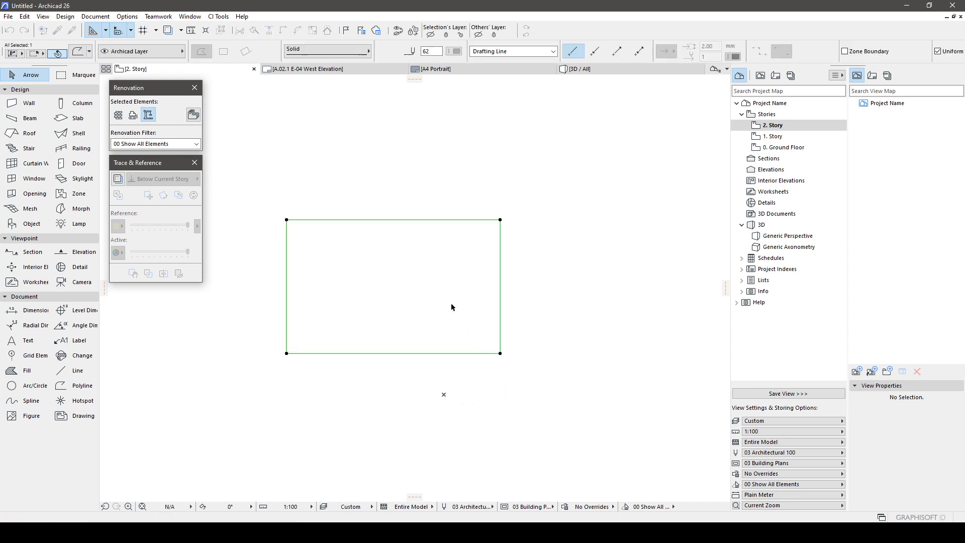
# Try selecting the rectangle with windows that cover only part of it, starting from both its right and left sides.
pyautogui.click(531, 375)
pyautogui.click(478, 293)
pyautogui.click(534, 286)
pyautogui.moveTo(537, 276); pyautogui.dragTo(501, 256)
pyautogui.click(334, 209)
pyautogui.moveTo(284, 184)
pyautogui.mouseDown()
pyautogui.moveTo(326, 224)
pyautogui.moveTo(344, 207)
pyautogui.moveTo(429, 263)
pyautogui.mouseUp()
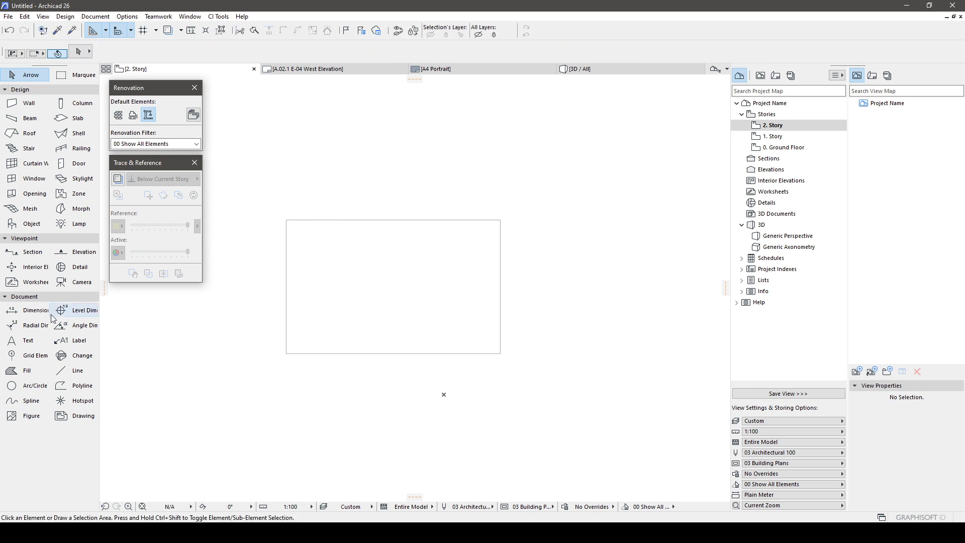
# Draw three small separate rectangular polylines in a row inside the large rectangle.
pyautogui.click(74, 386)
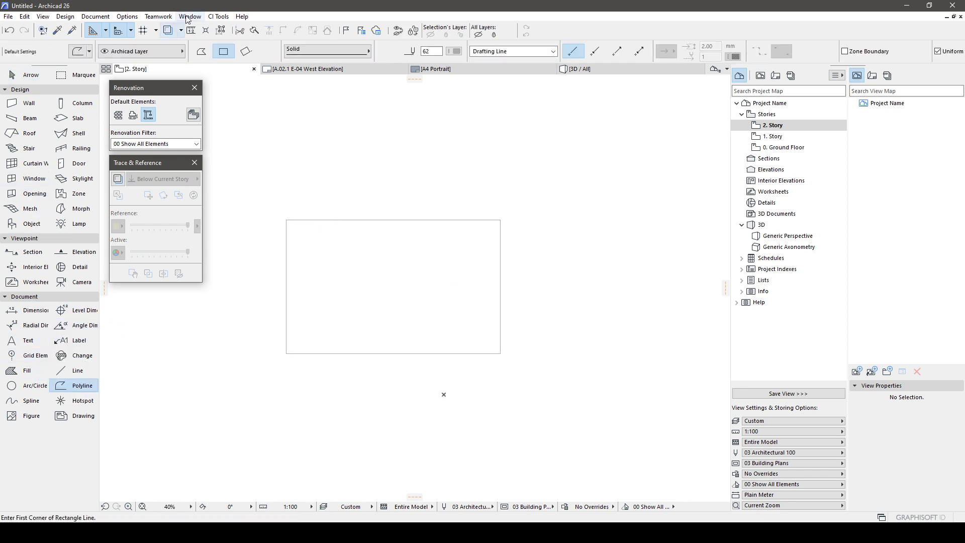
pyautogui.click(308, 243)
pyautogui.click(336, 276)
pyautogui.click(363, 253)
pyautogui.click(405, 295)
pyautogui.click(430, 272)
pyautogui.click(471, 312)
pyautogui.press('Escape')
# Select all four rectangles with a crossing window, and only the three small ones with an enclosing window, clearing each selection.
pyautogui.moveTo(341, 258); pyautogui.dragTo(392, 235, button='middle')
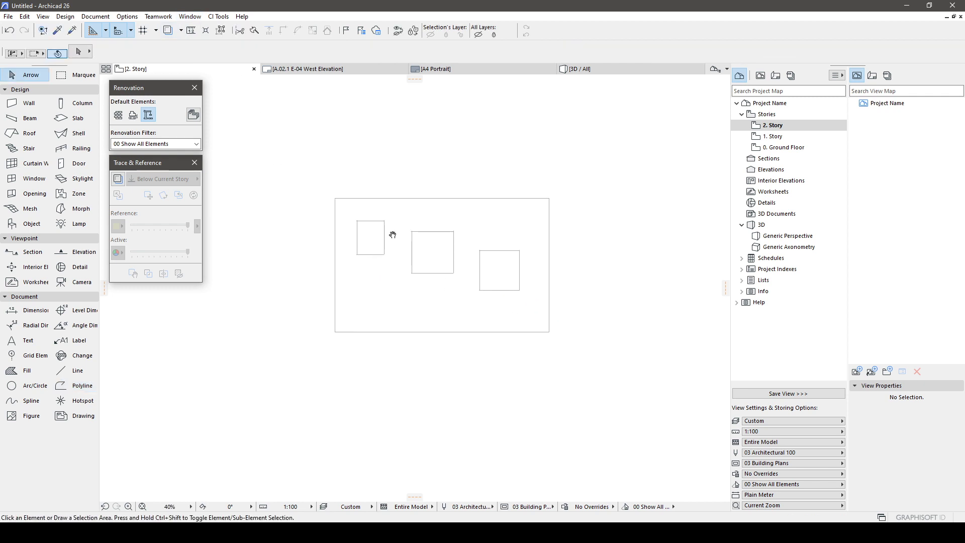
pyautogui.moveTo(597, 305); pyautogui.dragTo(318, 186)
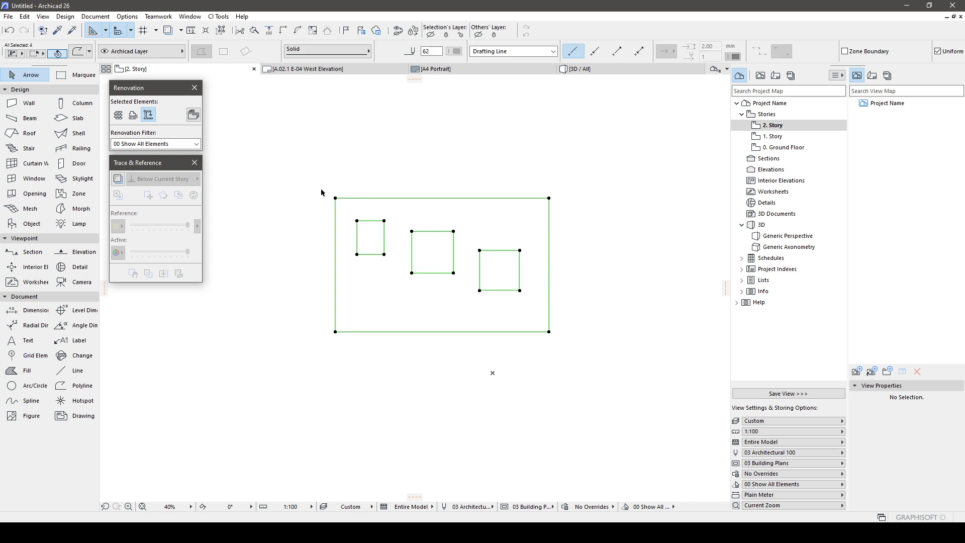
pyautogui.click(505, 281)
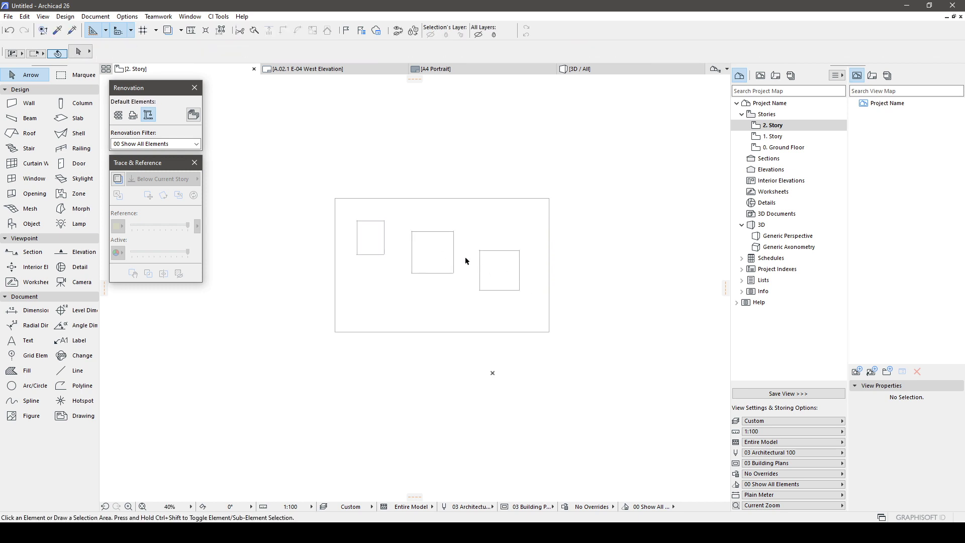
pyautogui.moveTo(310, 210); pyautogui.dragTo(540, 292)
pyautogui.click(541, 293)
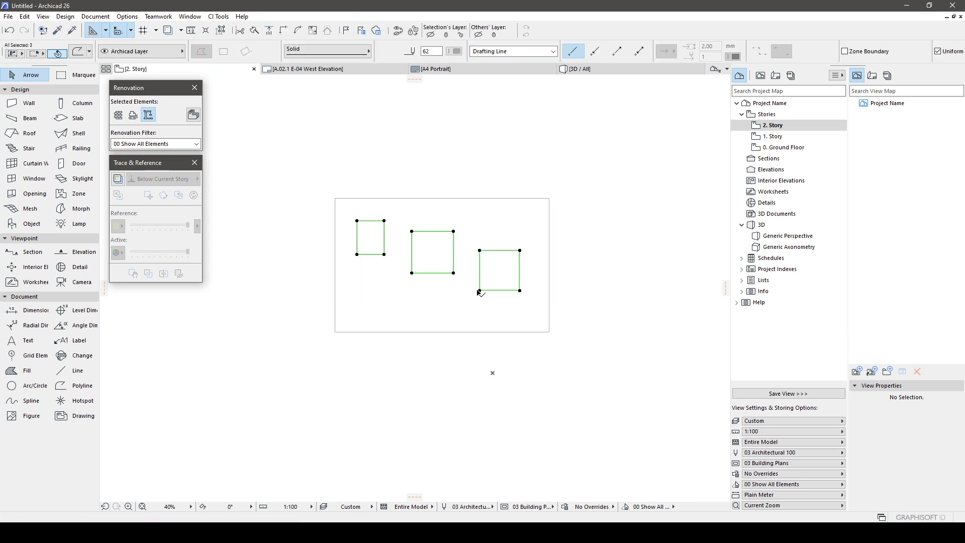
pyautogui.press('Escape')
pyautogui.click(304, 161)
pyautogui.press('Escape')
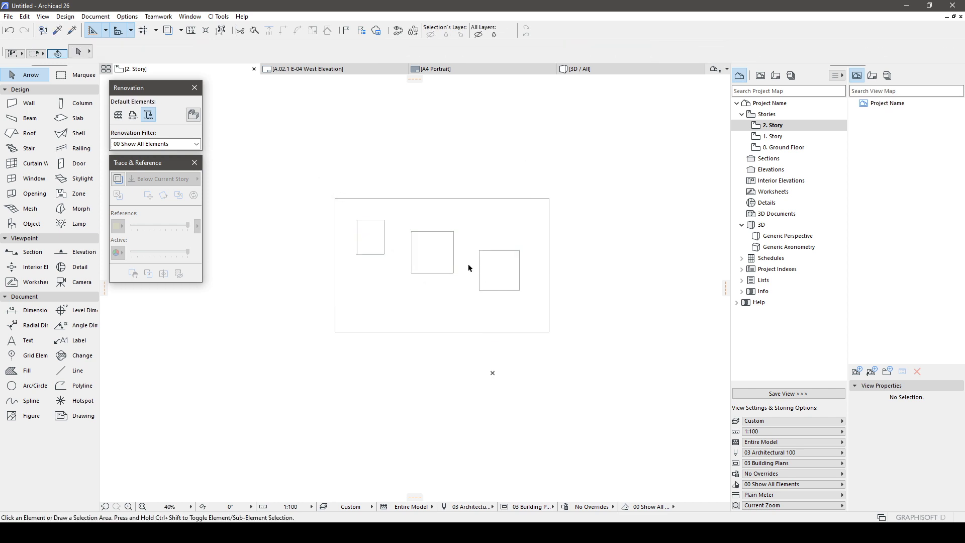
# Try selecting the middle and right small rectangles with an enclosing window and with a crossing window.
pyautogui.click(404, 220)
pyautogui.click(563, 312)
pyautogui.press('Escape')
pyautogui.click(533, 305)
pyautogui.click(431, 238)
# Clear the selection and delete all rectangles from the 2. Story floor plan.
pyautogui.press('Escape')
pyautogui.hotkey('ctrl', 'a')
pyautogui.press('Delete')
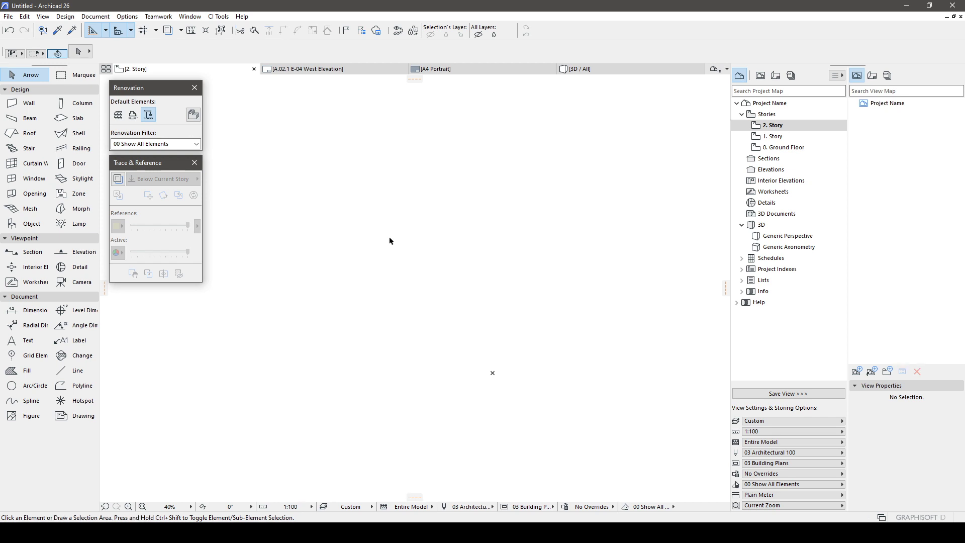
# Open the Work Environment settings and show the options for the stored Work Environment Profiles.
pyautogui.click(122, 18)
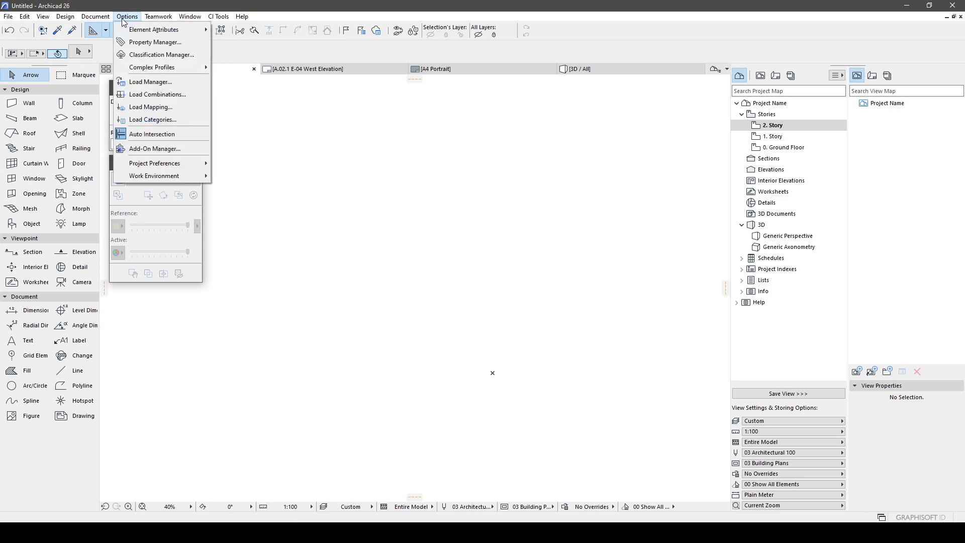
pyautogui.moveTo(161, 176)
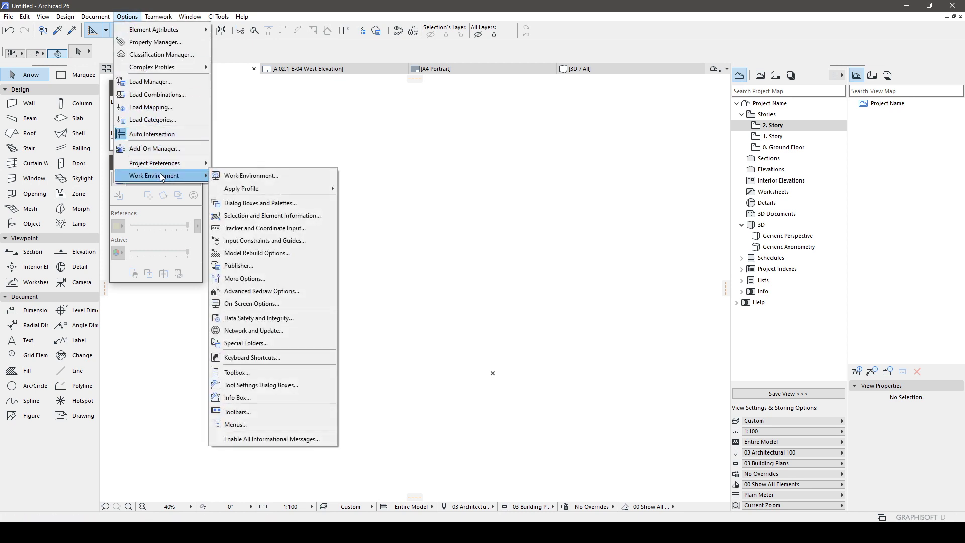
pyautogui.click(263, 177)
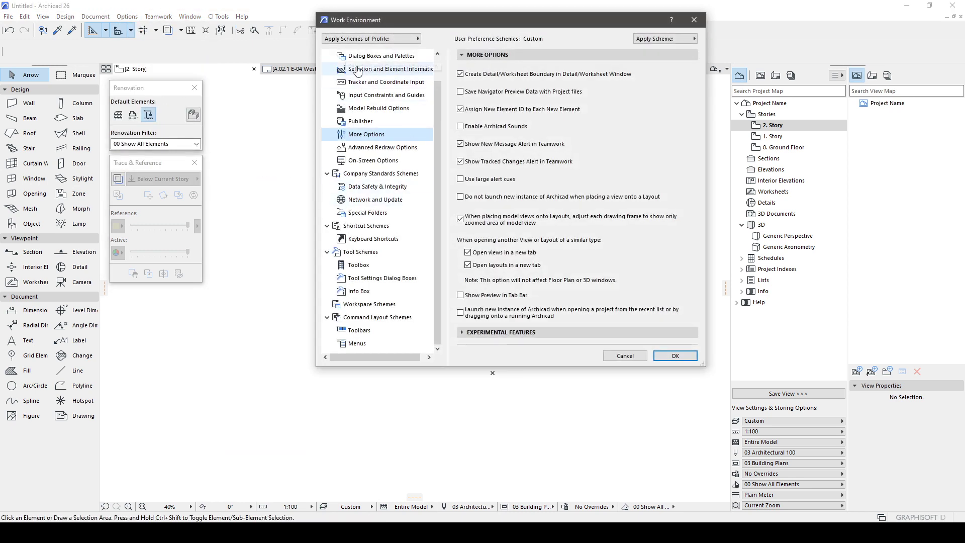
pyautogui.scroll(2, 363, 56)
pyautogui.click(369, 56)
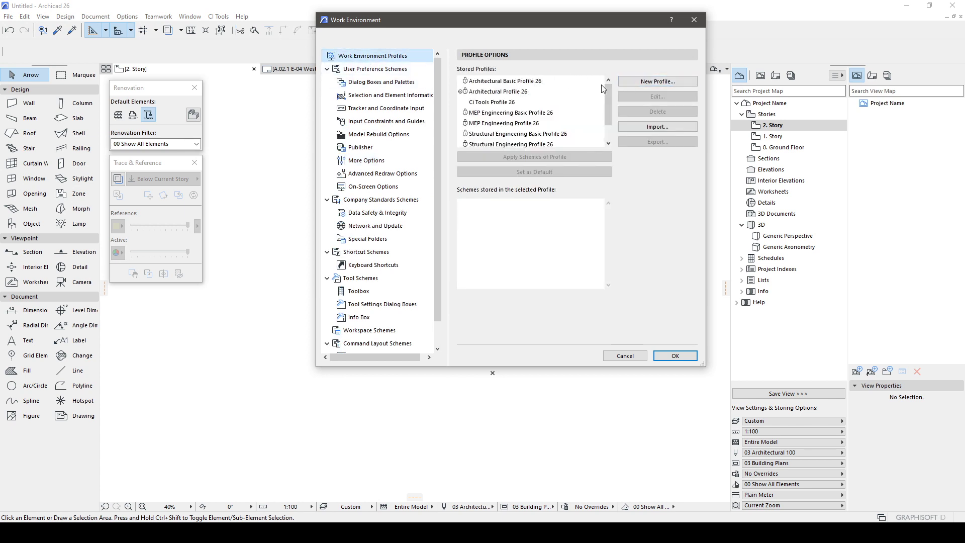
pyautogui.click(638, 82)
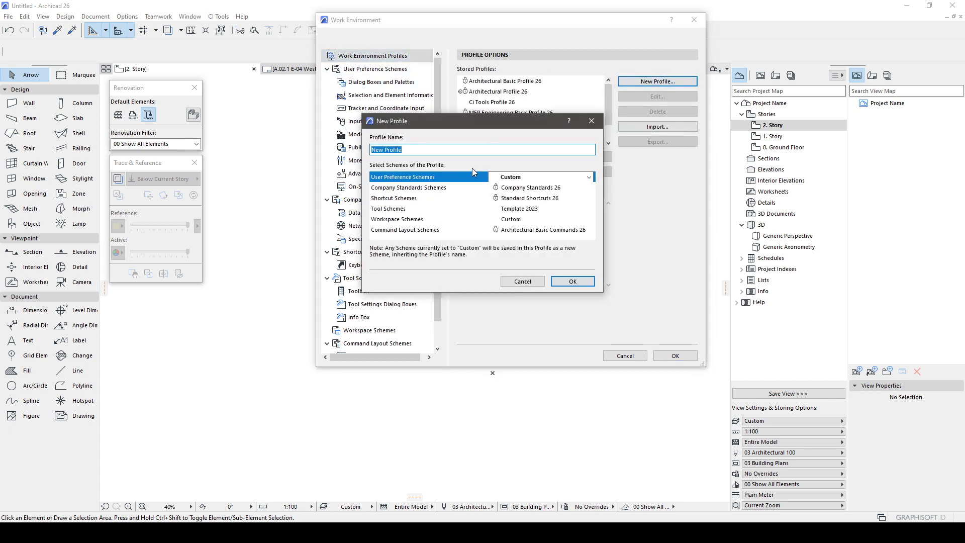
pyautogui.click(440, 210)
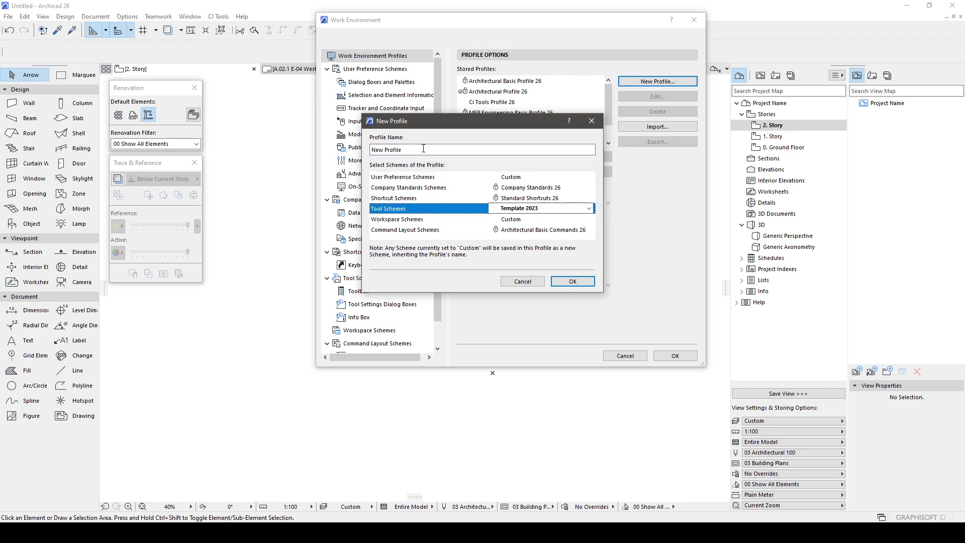
pyautogui.press('Escape')
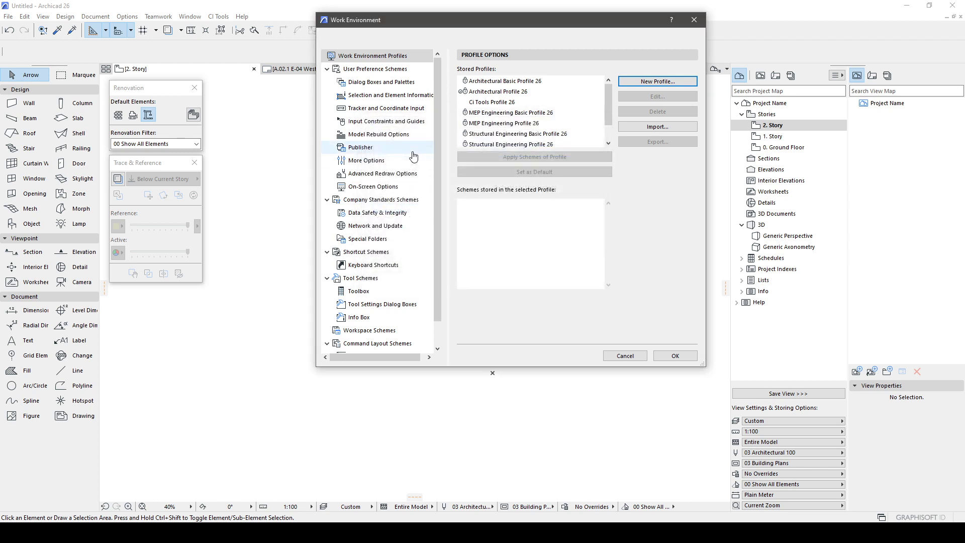
# Store the current Work Environment schemes as a new profile named Template 2023 v1.
pyautogui.click(633, 85)
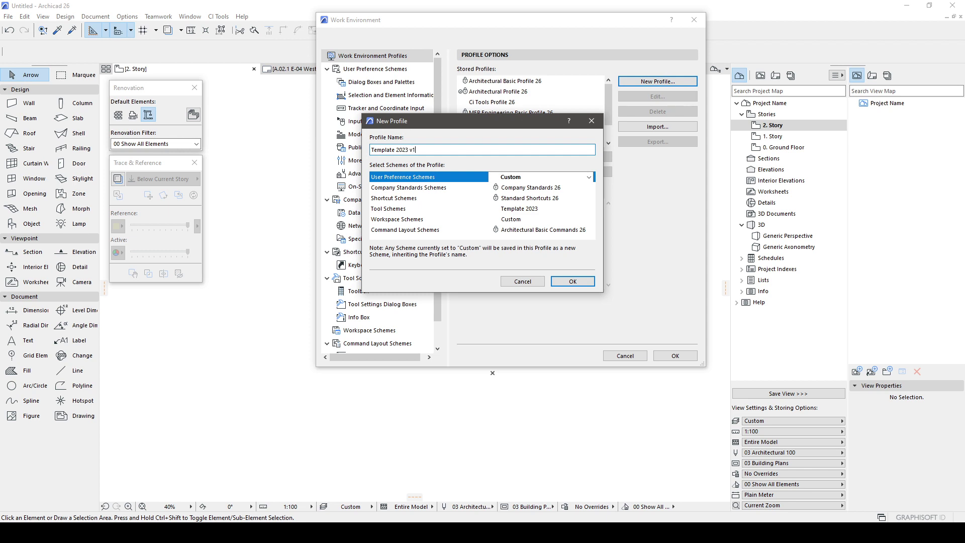
pyautogui.press('Return')
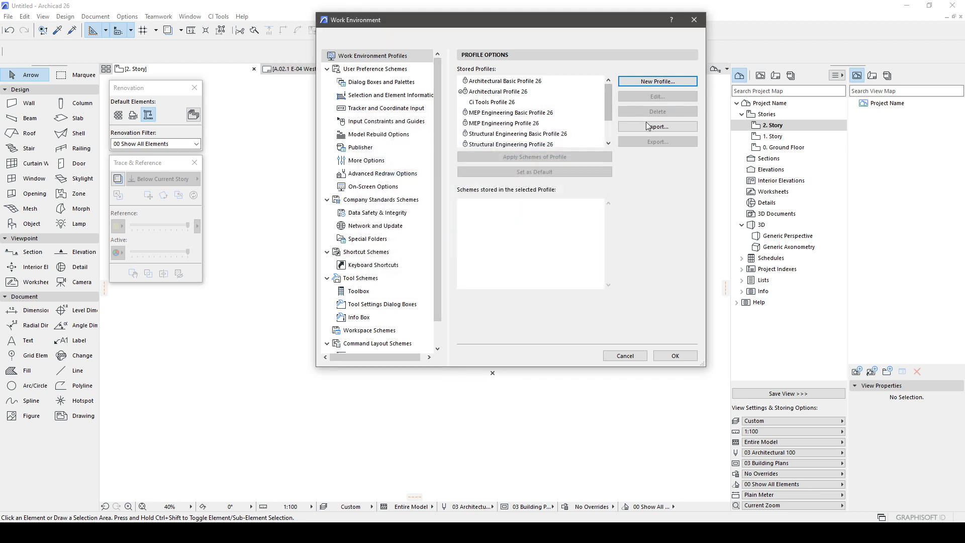
pyautogui.click(648, 80)
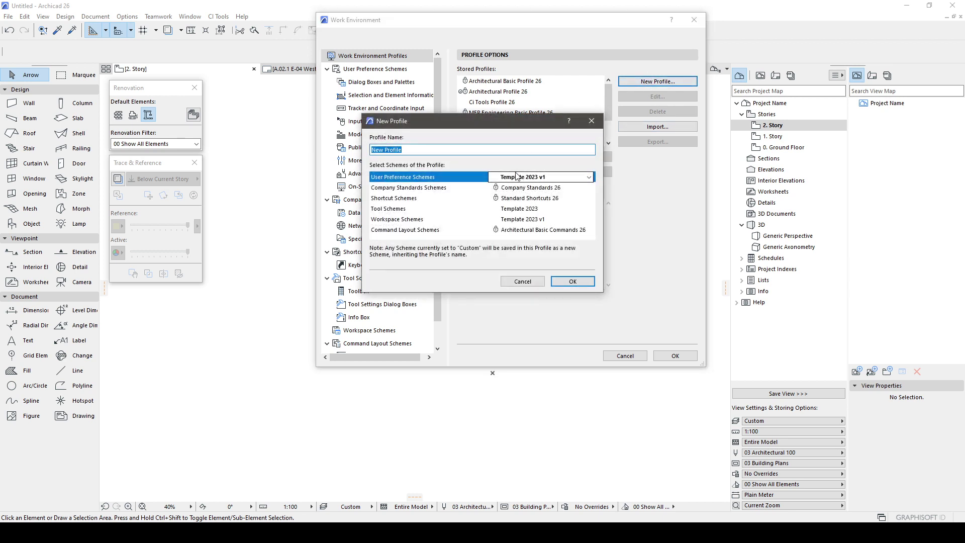
pyautogui.press('Escape')
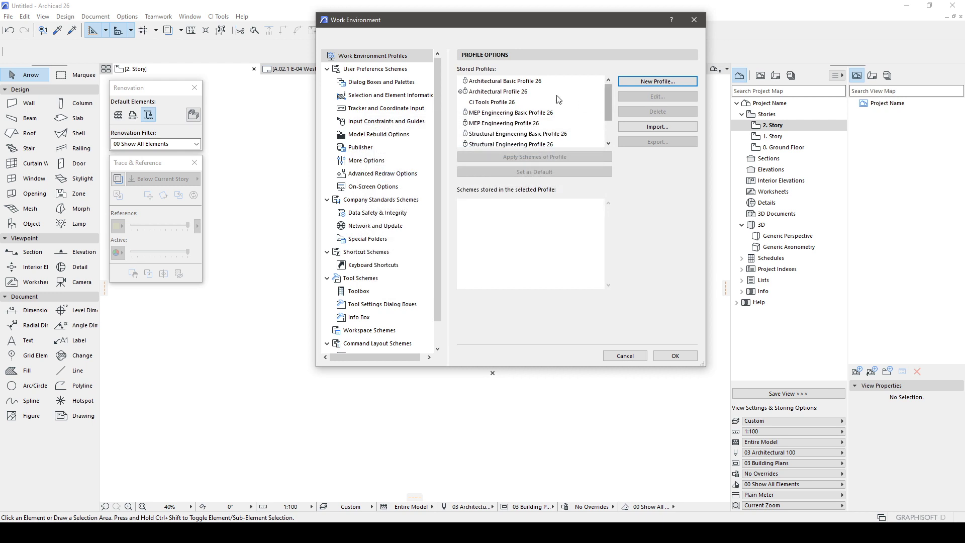
# Delete the stored Template 2023 profile and accept the Work Environment changes.
pyautogui.click(519, 84)
pyautogui.scroll(-1, 526, 106)
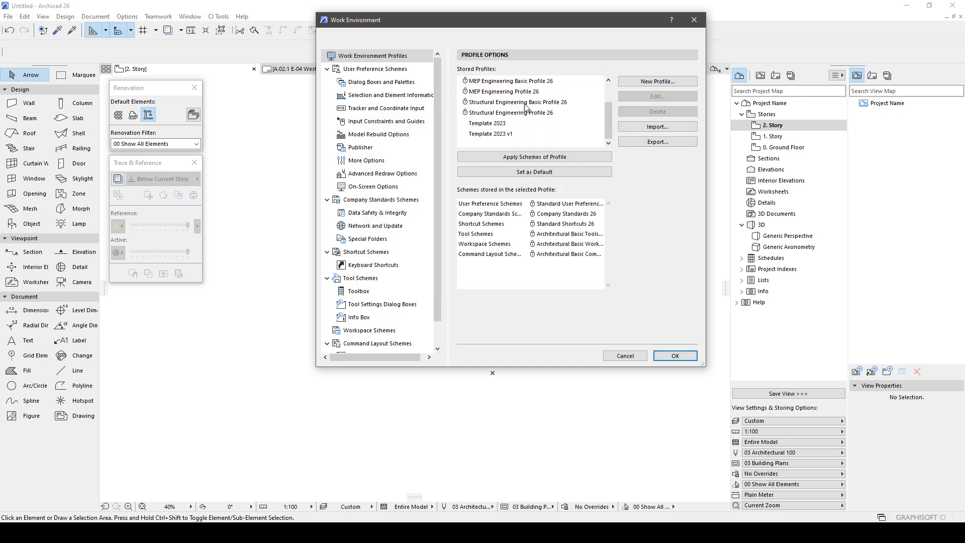
pyautogui.click(507, 132)
pyautogui.click(502, 124)
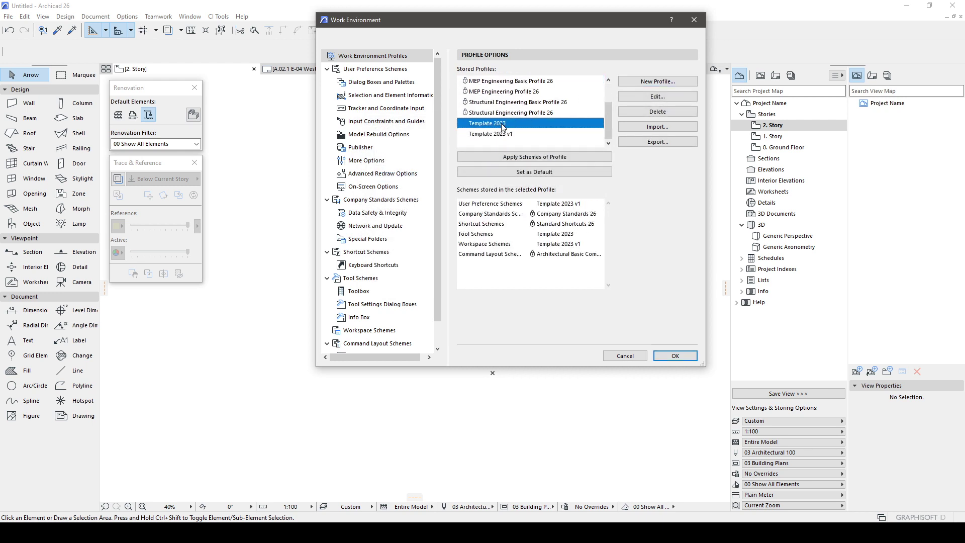
pyautogui.click(659, 113)
pyautogui.click(675, 355)
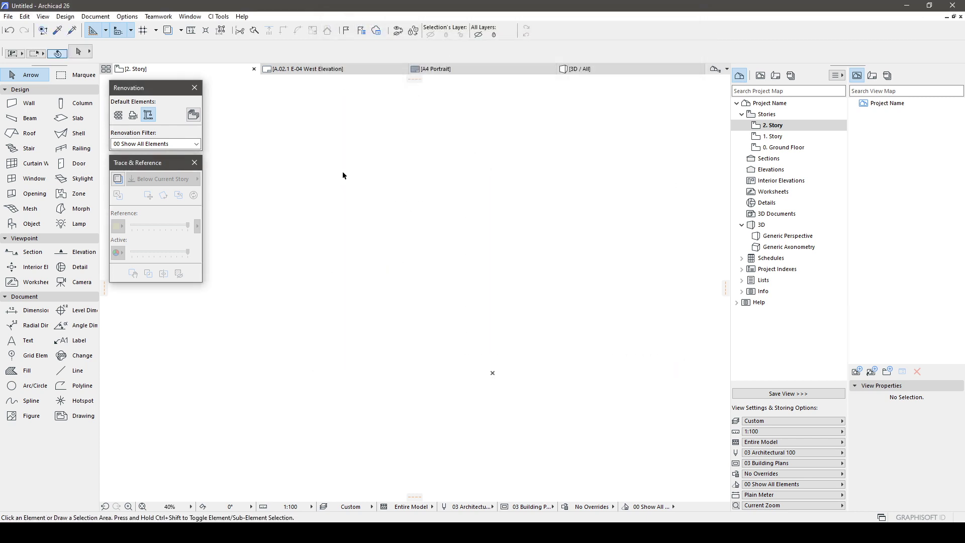
# Rearrange the workspace by closing the Renovation and Trace & Reference palettes, undocking the Organizer and narrowing the toolbox to one column.
pyautogui.click(195, 88)
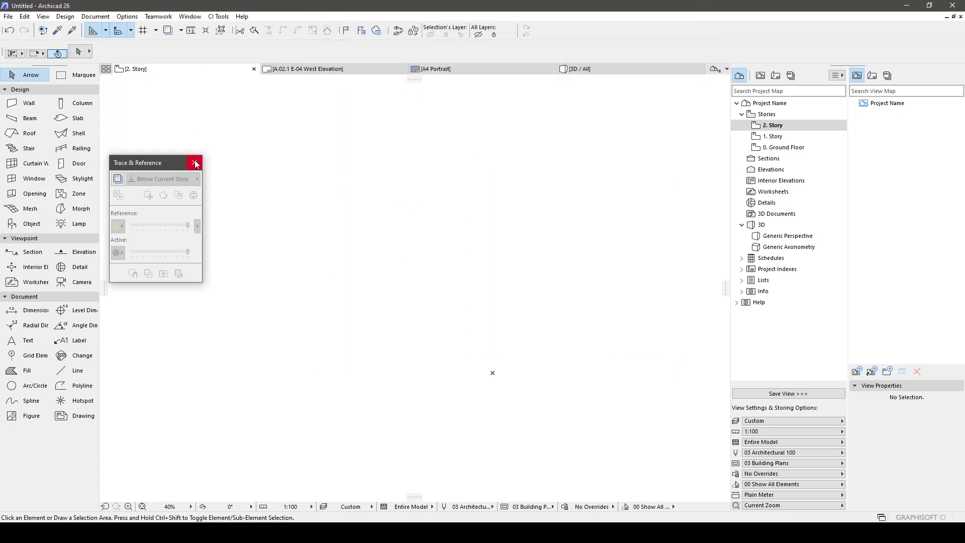
pyautogui.click(194, 162)
pyautogui.click(837, 76)
pyautogui.click(846, 64)
pyautogui.moveTo(847, 64); pyautogui.dragTo(491, 150)
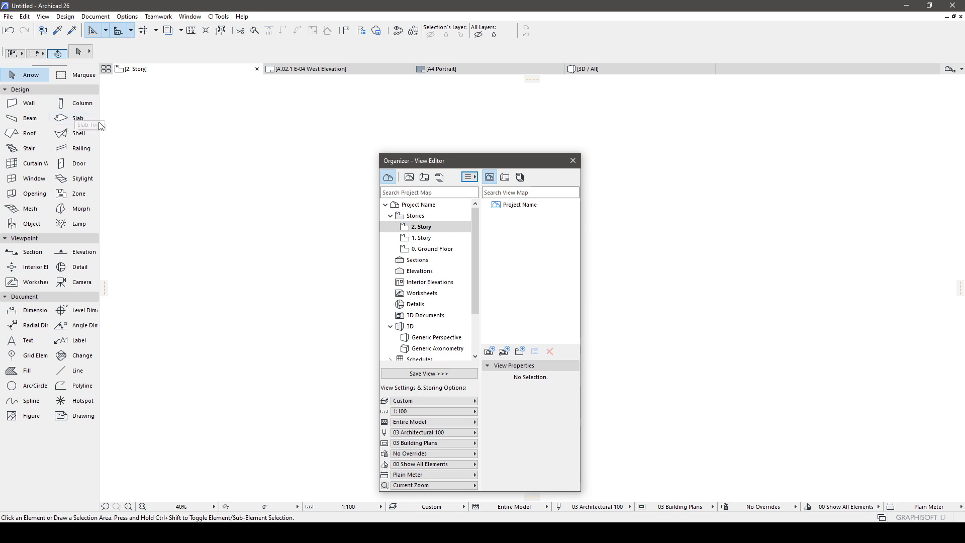
pyautogui.moveTo(100, 122); pyautogui.dragTo(53, 123)
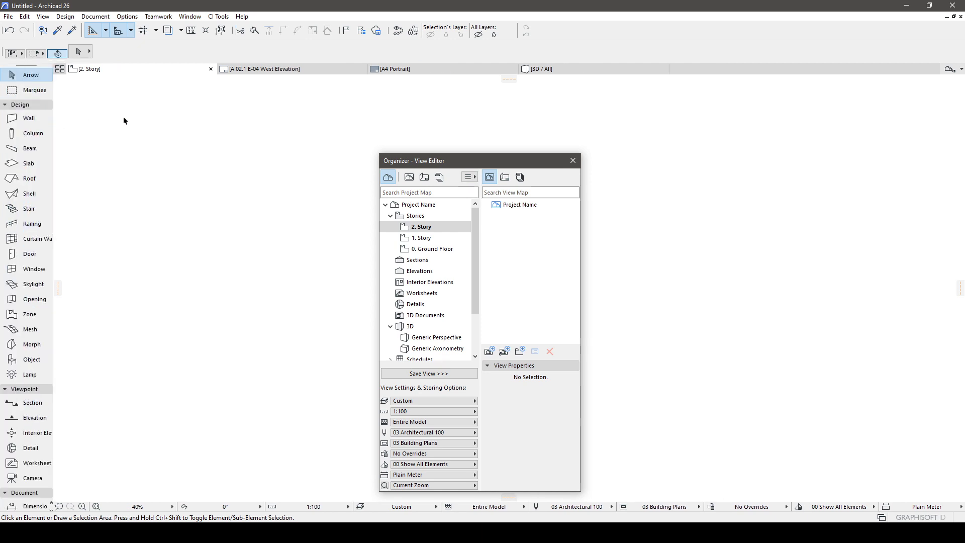
# Apply the Template 2023 v1 Work Environment profile to restore the palette and toolbox arrangement.
pyautogui.click(86, 18)
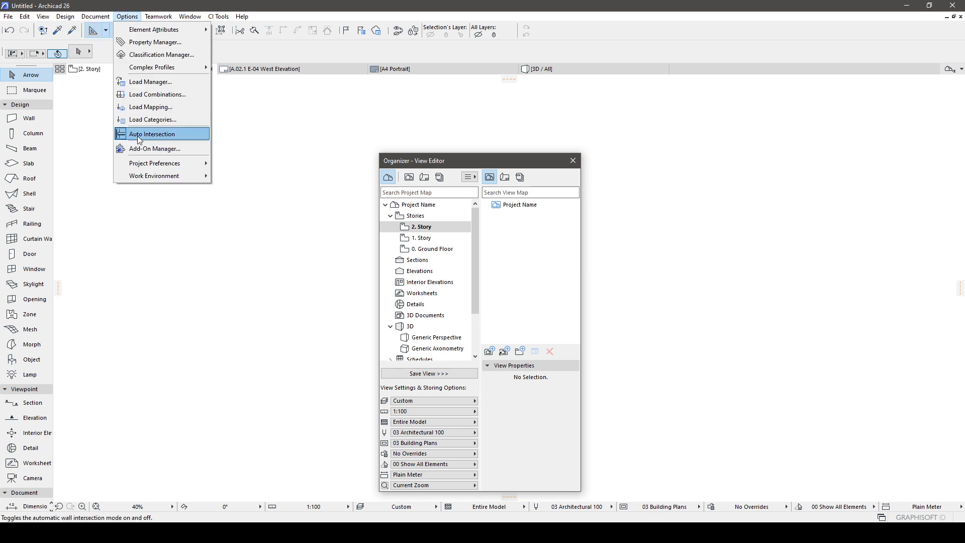
pyautogui.moveTo(157, 174)
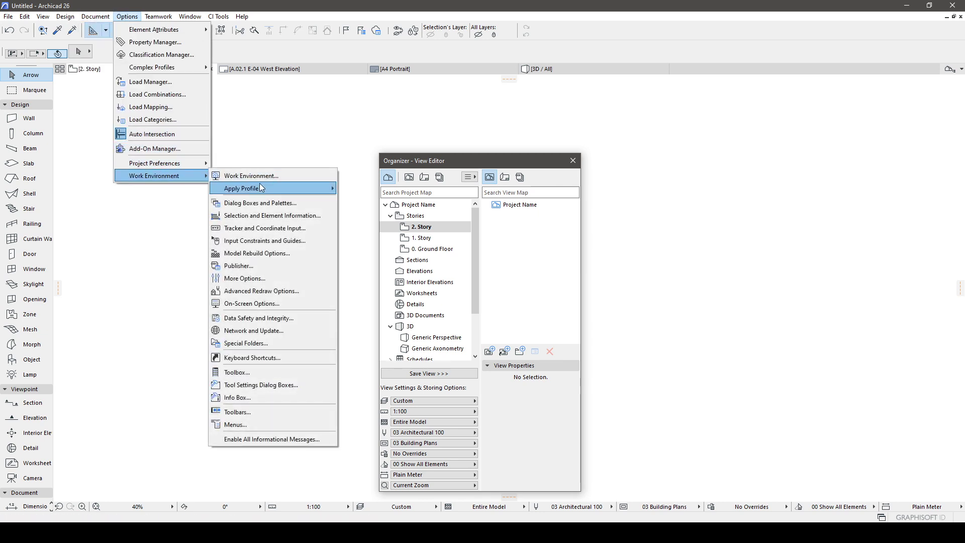
pyautogui.moveTo(261, 187)
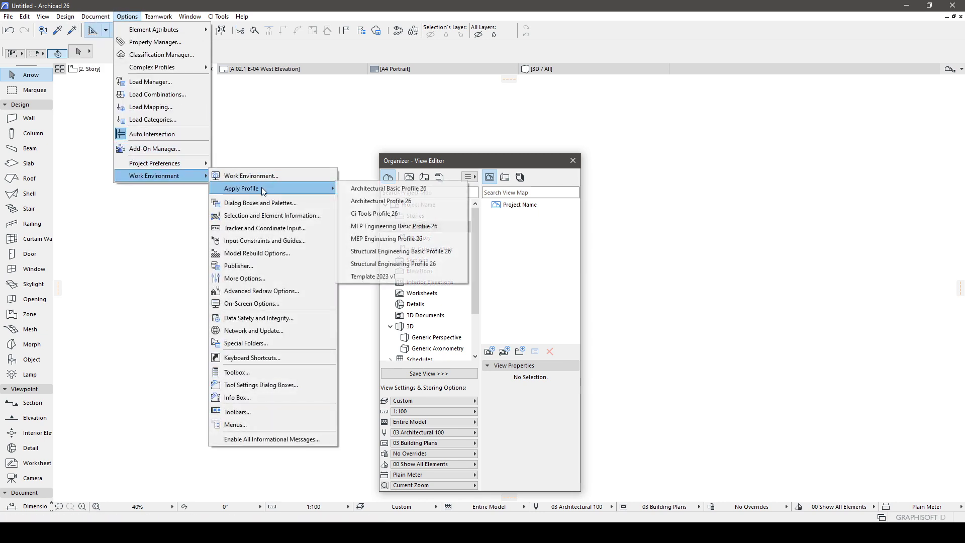
pyautogui.click(374, 277)
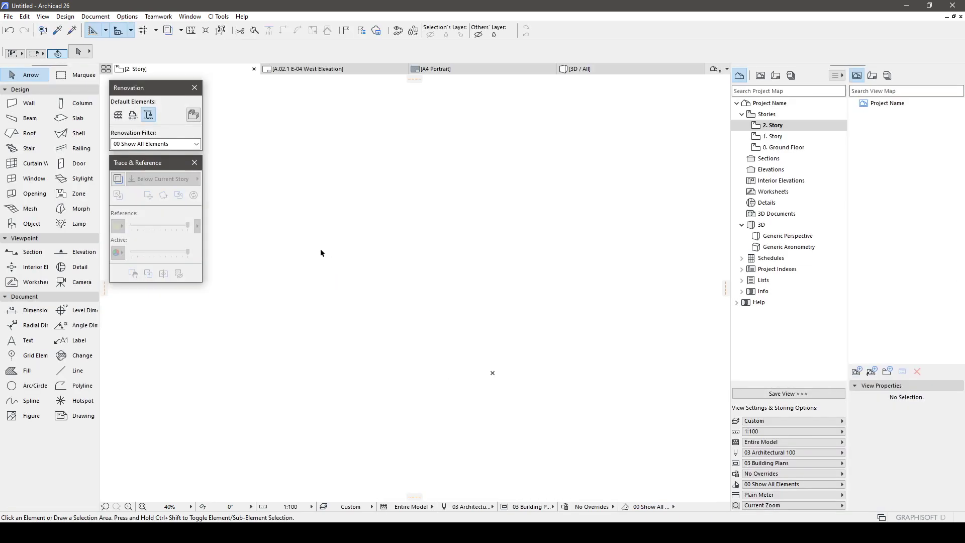
# Show the Favorites palette and dock it beside the toolbox.
pyautogui.click(161, 19)
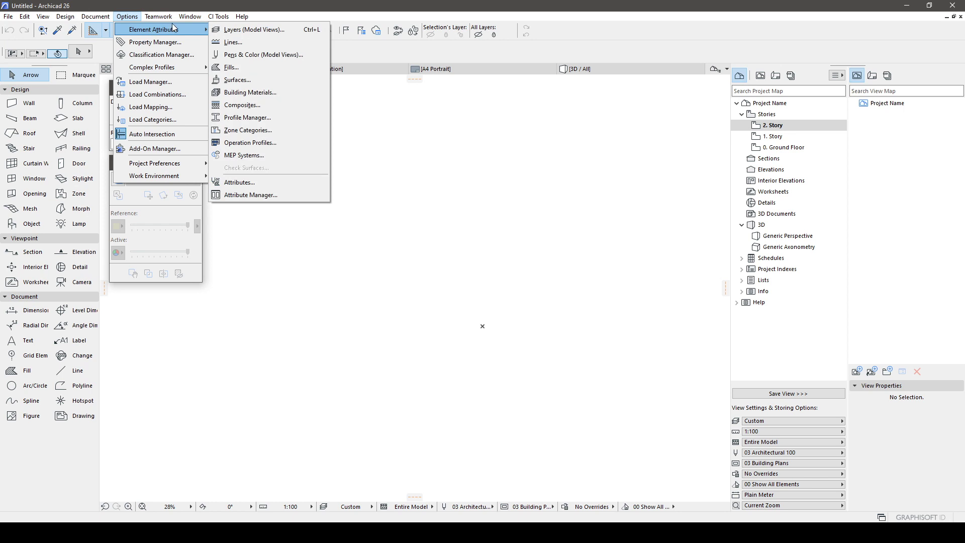
pyautogui.moveTo(187, 20)
pyautogui.moveTo(219, 159)
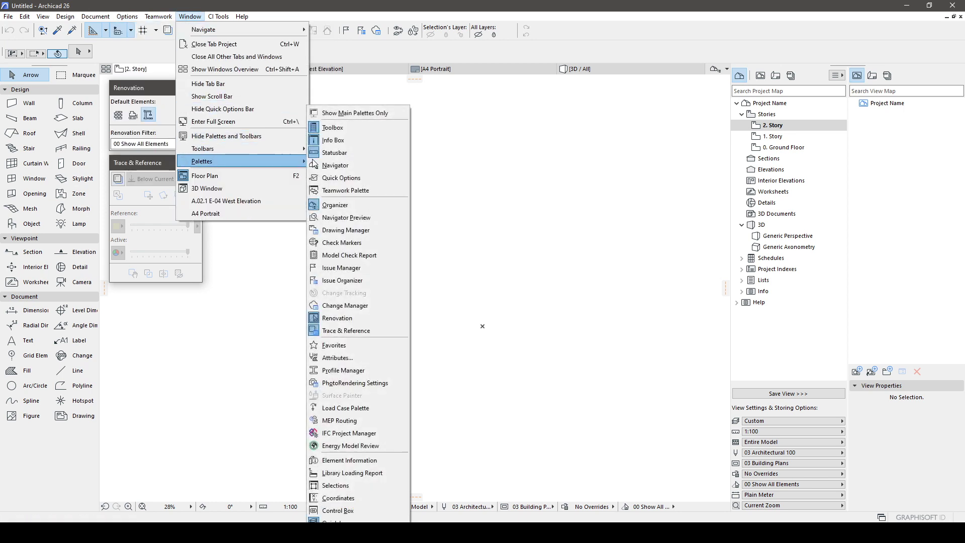
pyautogui.click(332, 346)
pyautogui.moveTo(149, 82); pyautogui.dragTo(151, 83)
pyautogui.click(340, 87)
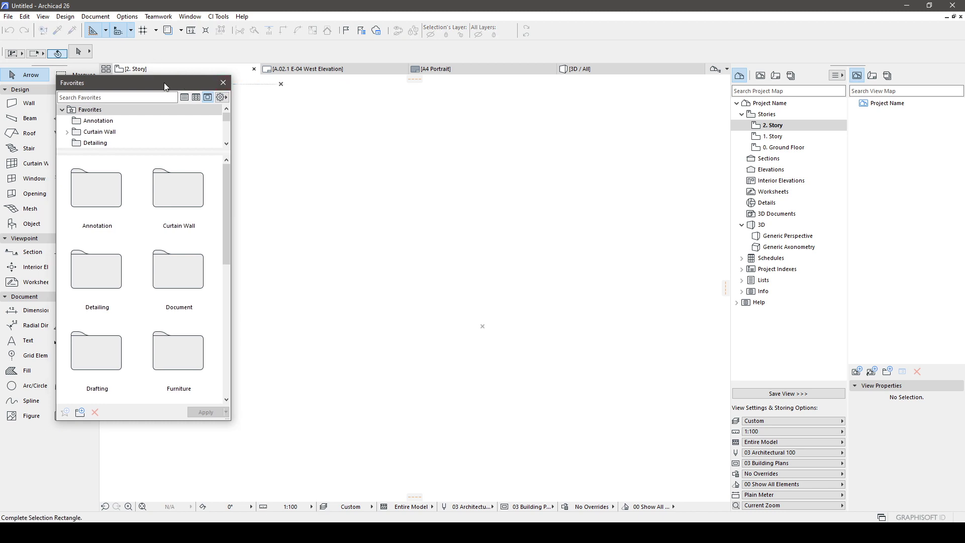
pyautogui.moveTo(167, 82); pyautogui.dragTo(129, 79)
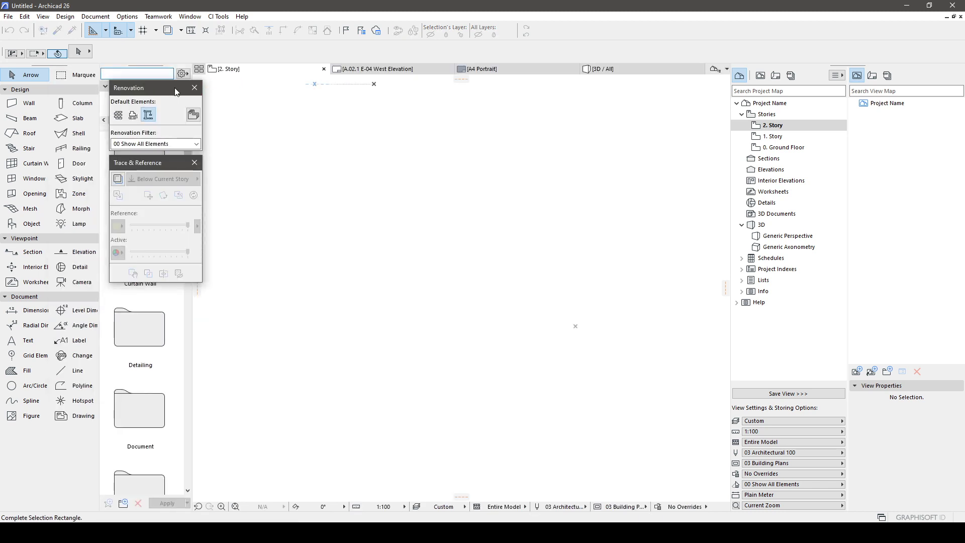
pyautogui.click(299, 103)
# Close the Renovation and Trace & Reference palettes and widen the docked Favorites palette.
pyautogui.click(195, 87)
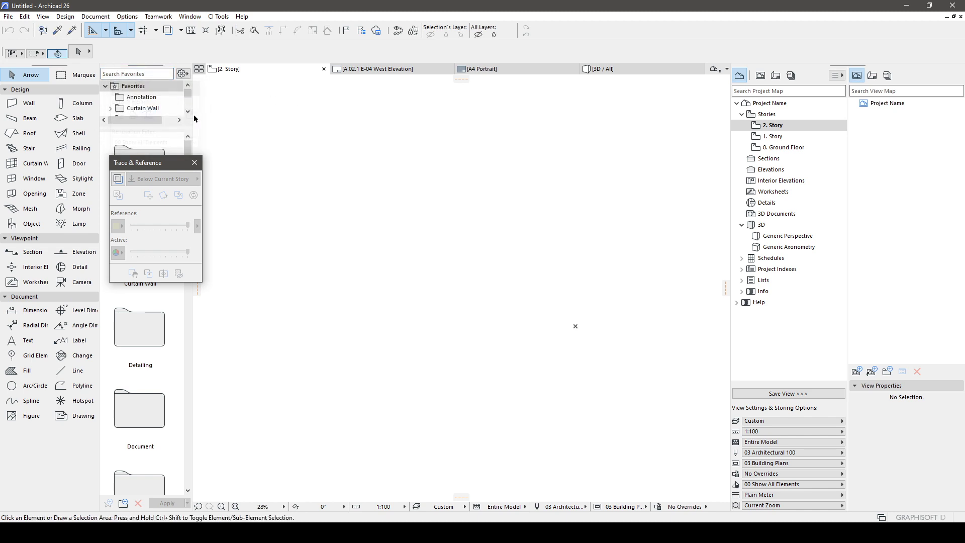
pyautogui.click(194, 162)
pyautogui.moveTo(194, 165); pyautogui.dragTo(200, 250)
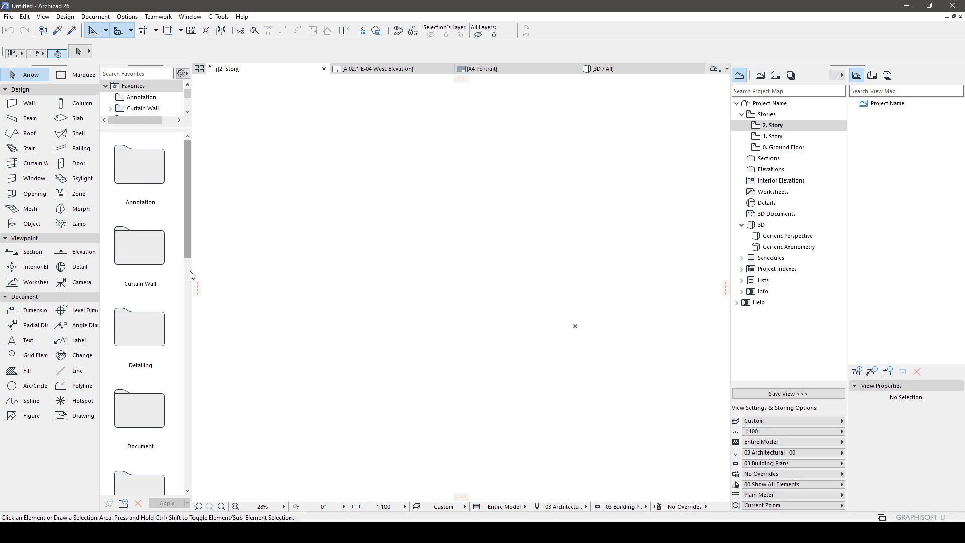
pyautogui.moveTo(193, 273); pyautogui.dragTo(440, 266)
# Browse the Curtain Wall Frame favorites, enlarge the Favorites folder tree and return to its root.
pyautogui.click(154, 180)
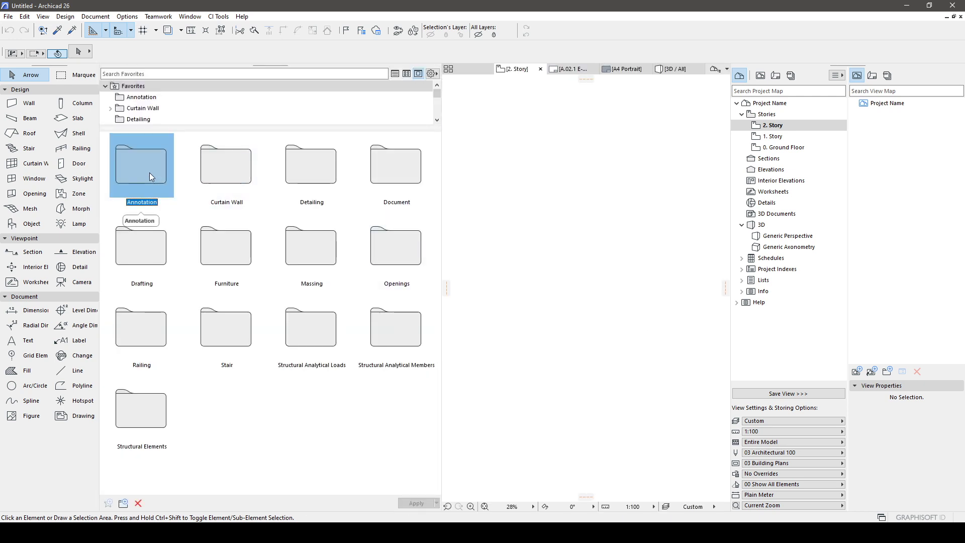
pyautogui.doubleClick(220, 165)
pyautogui.doubleClick(239, 172)
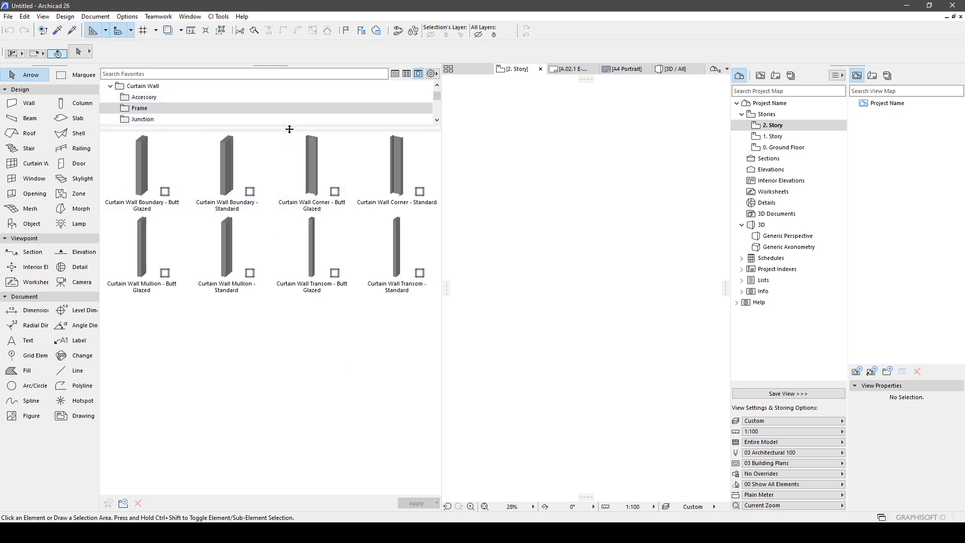
pyautogui.click(294, 169)
pyautogui.moveTo(268, 127); pyautogui.dragTo(272, 291)
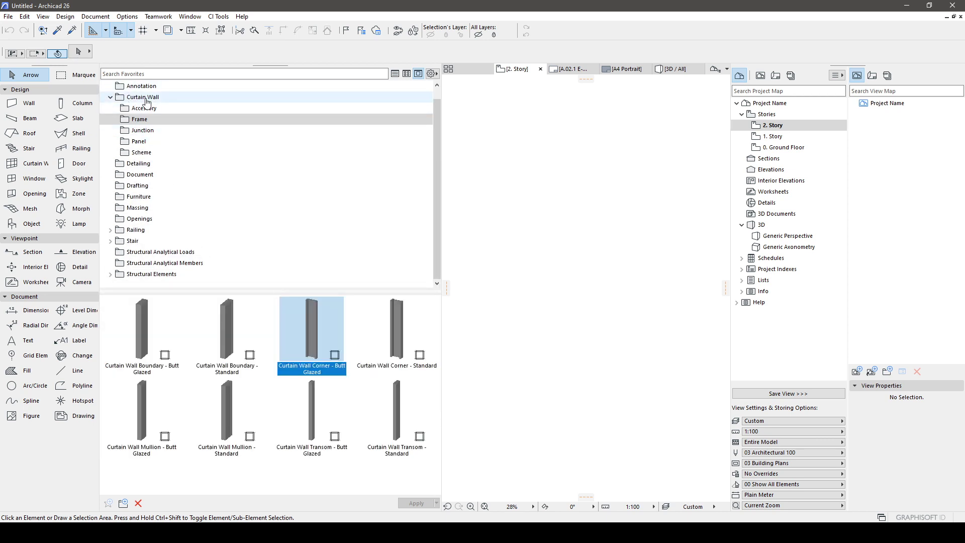
pyautogui.scroll(1, 146, 102)
pyautogui.click(132, 86)
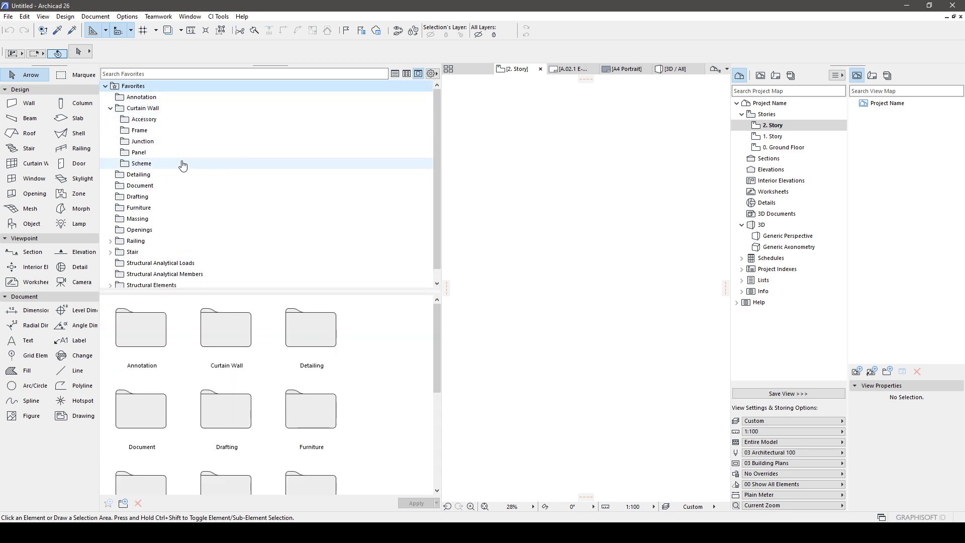
# Delete the Annotation folder and its contents from the Favorites.
pyautogui.click(145, 102)
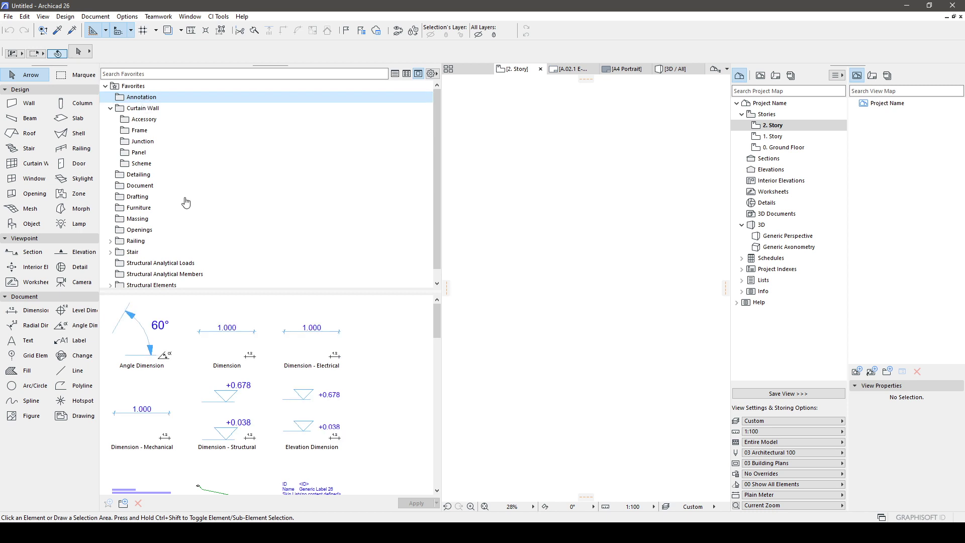
pyautogui.rightClick(146, 102)
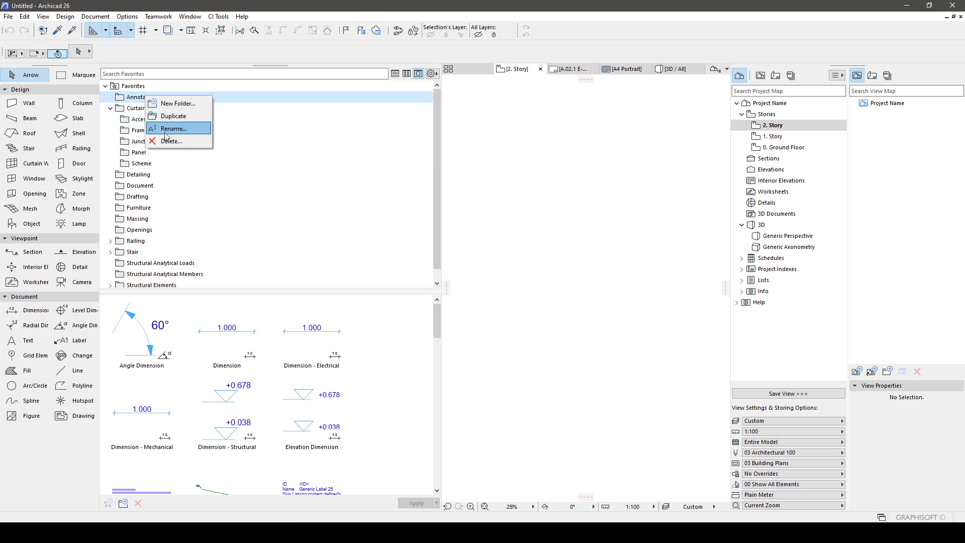
pyautogui.click(176, 147)
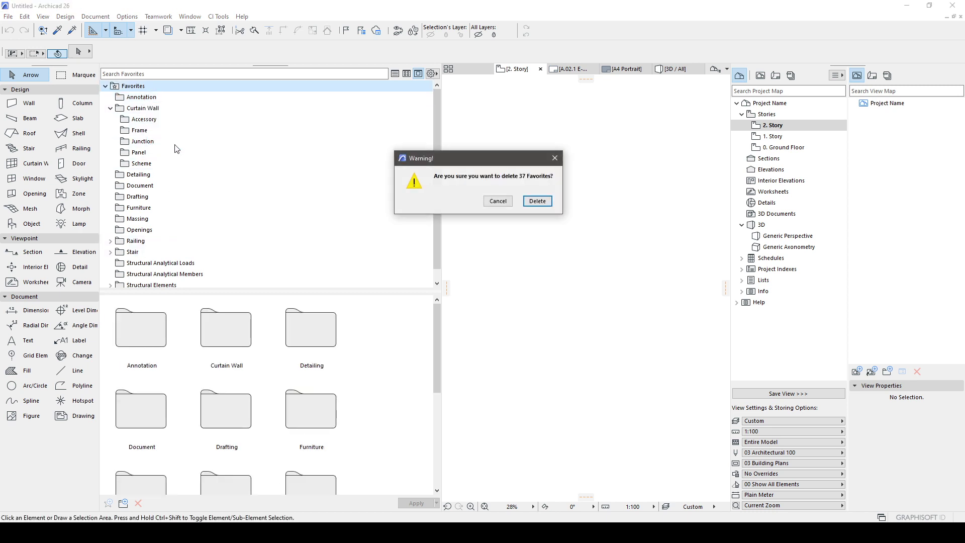
pyautogui.click(537, 201)
# Collapse the Curtain Wall favorites folder and delete it with all its subfolders.
pyautogui.click(145, 97)
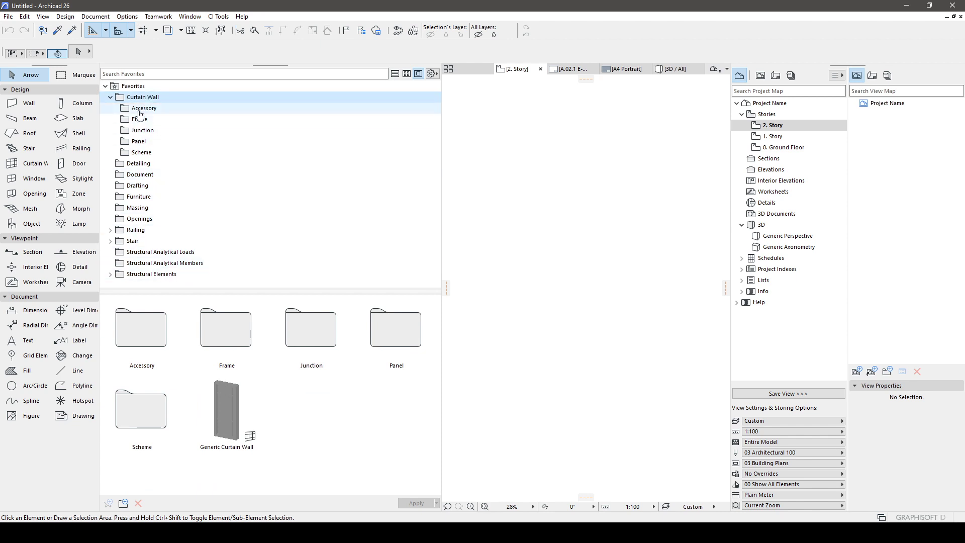
pyautogui.click(110, 97)
pyautogui.click(134, 86)
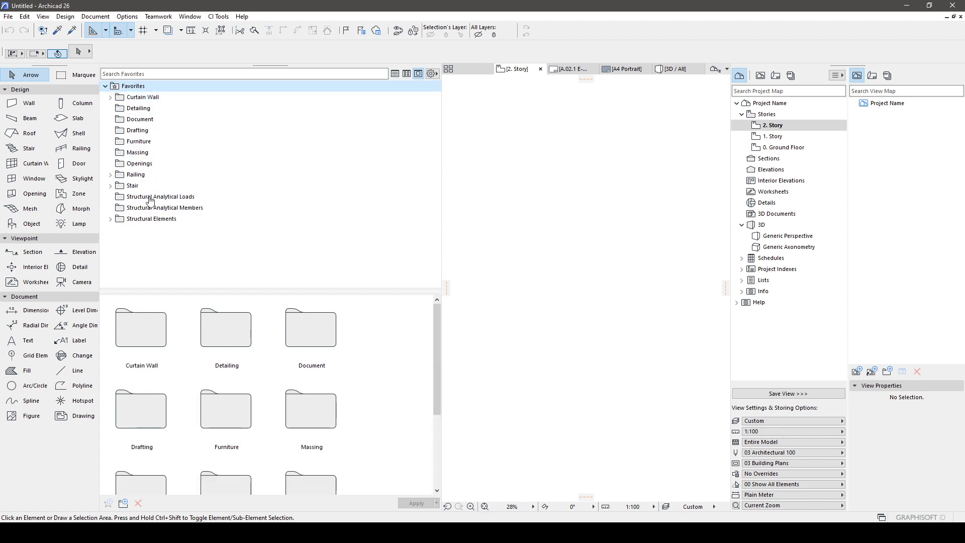
pyautogui.doubleClick(147, 352)
pyautogui.doubleClick(130, 98)
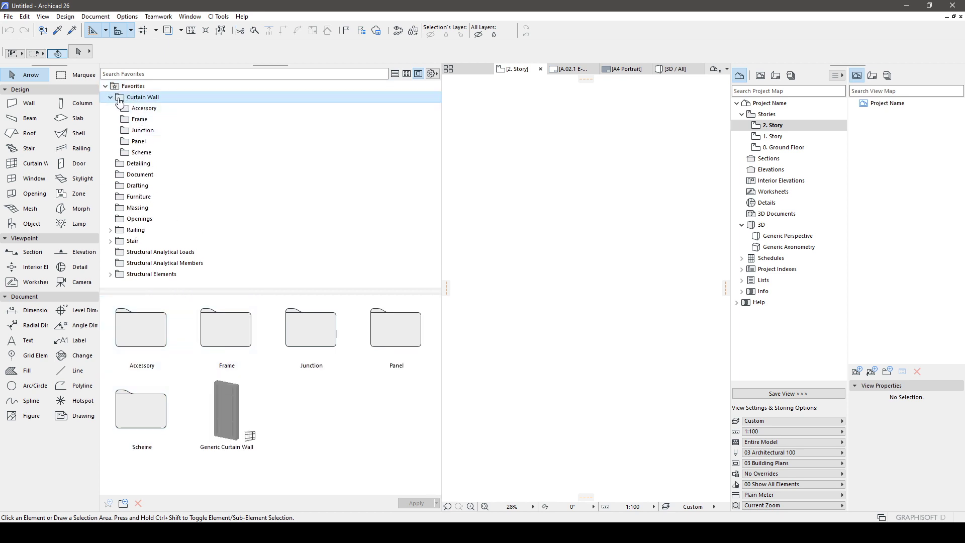
pyautogui.click(114, 98)
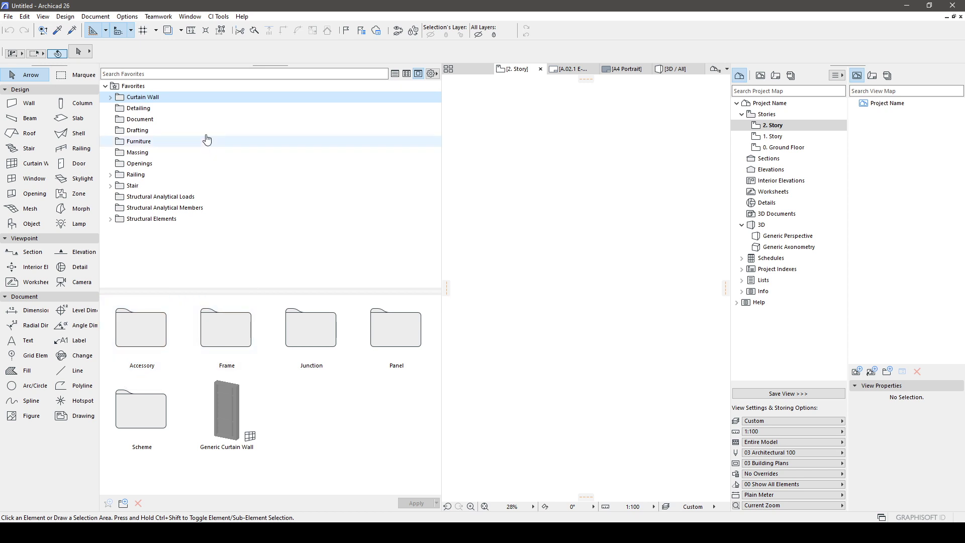
pyautogui.click(143, 141)
pyautogui.click(136, 120)
pyautogui.click(138, 97)
pyautogui.rightClick(129, 98)
pyautogui.click(150, 142)
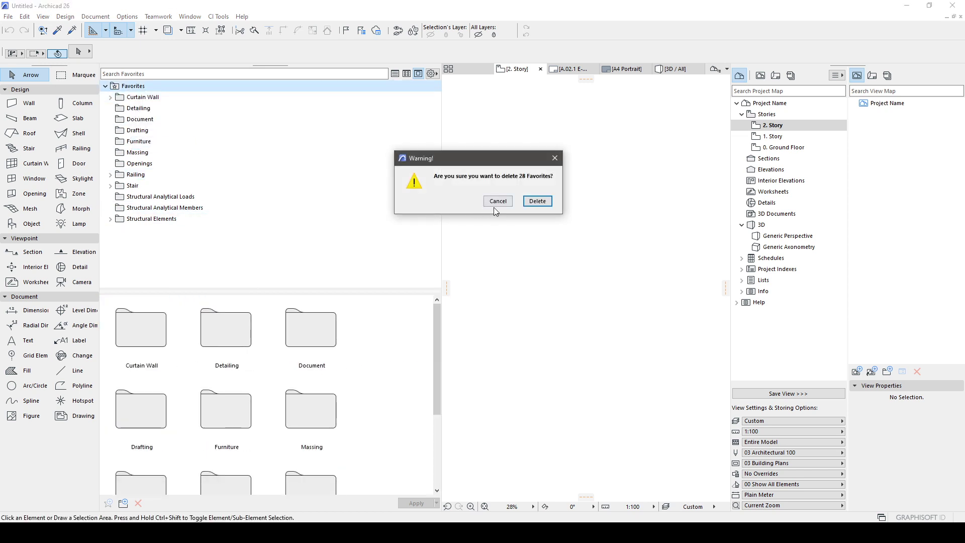
pyautogui.click(537, 201)
# Delete the Detailing, Document and Drafting folders from the Favorites.
pyautogui.click(138, 97)
pyautogui.rightClick(131, 97)
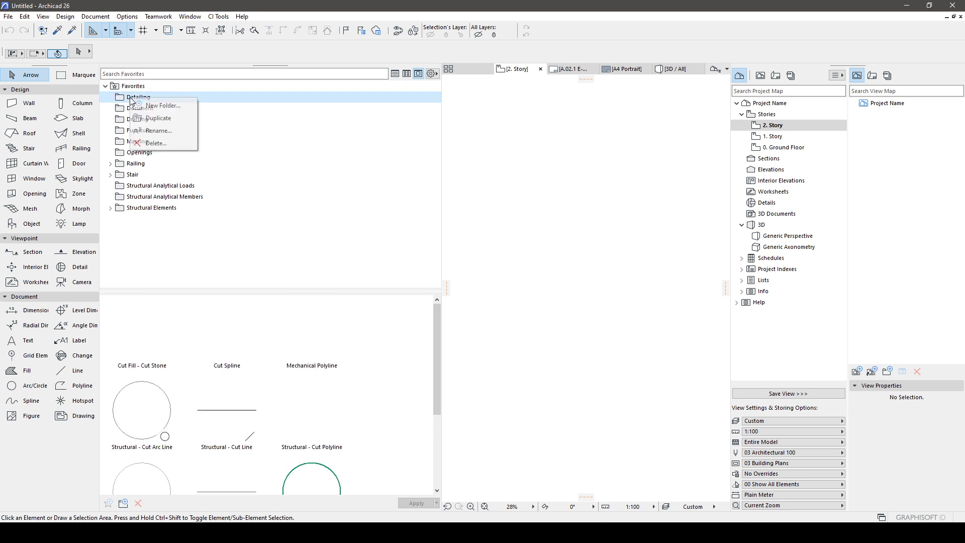
pyautogui.click(157, 143)
pyautogui.press('Return')
pyautogui.click(139, 97)
pyautogui.rightClick(145, 100)
pyautogui.click(158, 145)
pyautogui.press('Return')
pyautogui.click(138, 97)
pyautogui.rightClick(145, 97)
pyautogui.click(159, 142)
pyautogui.press('Return')
# Delete the Furniture, Massing and Openings folders from the Favorites.
pyautogui.click(139, 97)
pyautogui.rightClick(141, 98)
pyautogui.click(154, 143)
pyautogui.press('Return')
pyautogui.click(138, 97)
pyautogui.rightClick(140, 99)
pyautogui.click(156, 144)
pyautogui.press('Return')
pyautogui.click(138, 97)
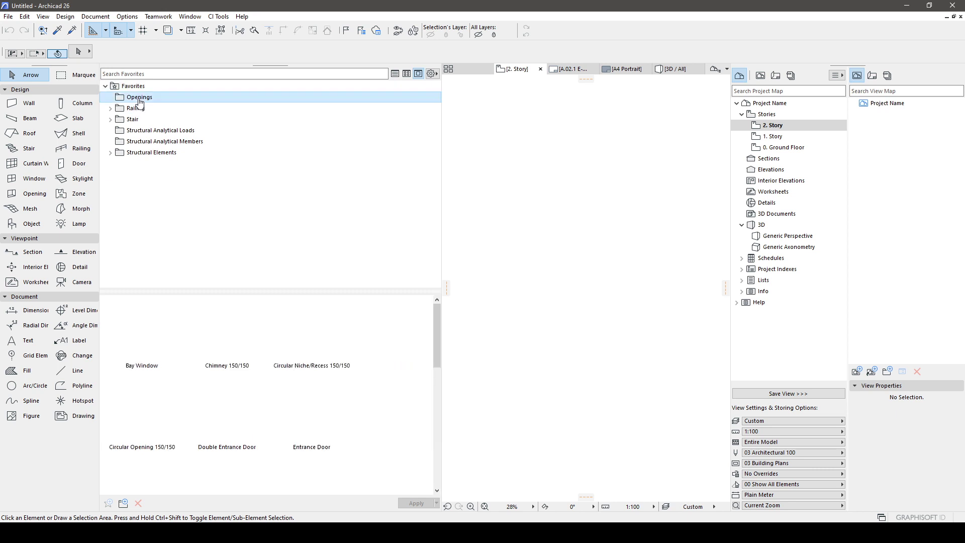
pyautogui.rightClick(140, 99)
pyautogui.click(157, 144)
pyautogui.press('Return')
# Delete the Railing and Stair folders with their subfolders from the Favorites.
pyautogui.click(138, 97)
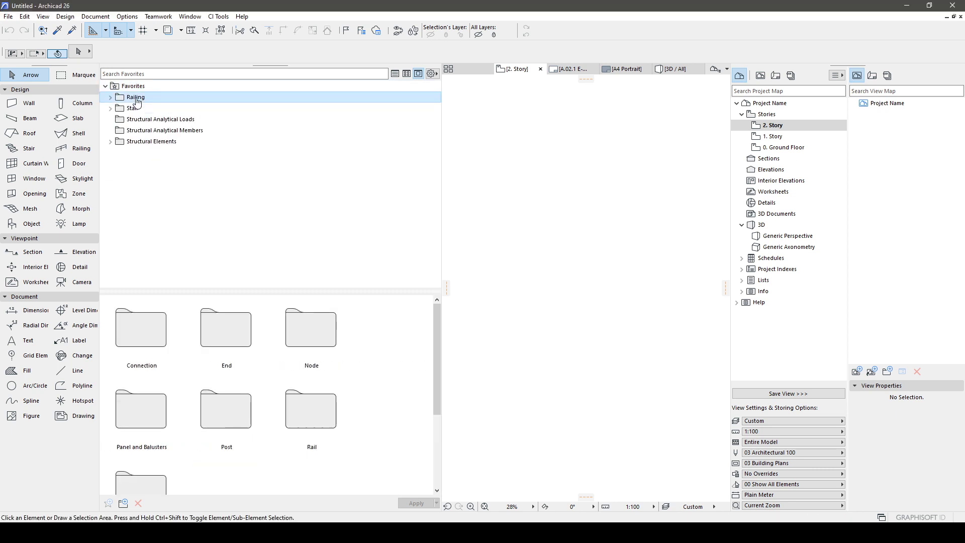
pyautogui.rightClick(141, 99)
pyautogui.click(157, 143)
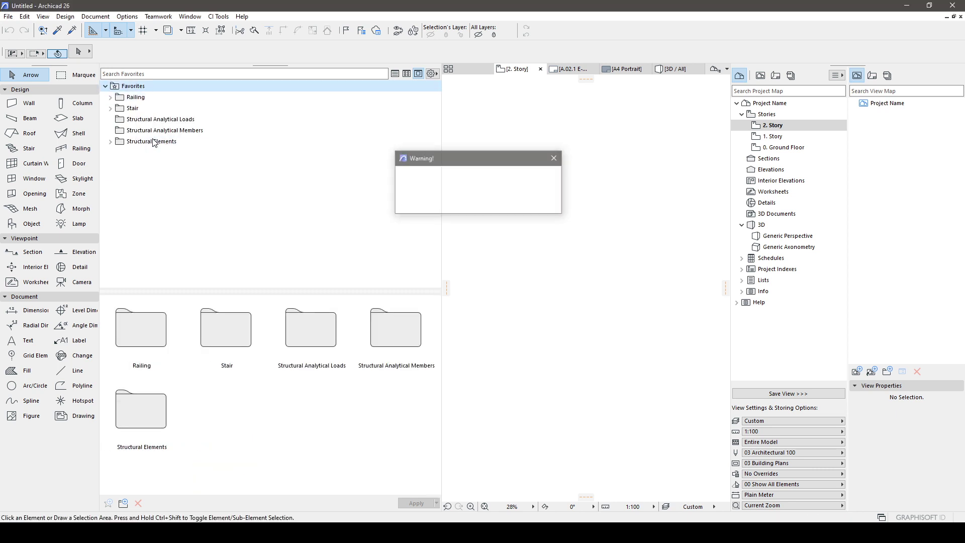
pyautogui.press('Return')
pyautogui.click(138, 97)
pyautogui.rightClick(141, 99)
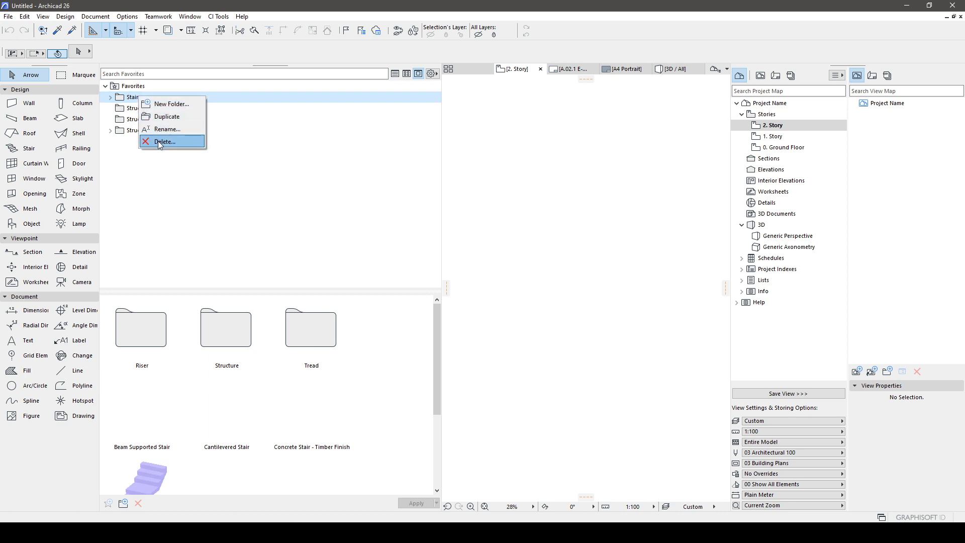
pyautogui.click(157, 144)
pyautogui.press('Return')
# Empty the Favorites by deleting the Structural Analytical Loads, Structural Analytical Members and Structural Elements folders.
pyautogui.click(138, 97)
pyautogui.rightClick(141, 99)
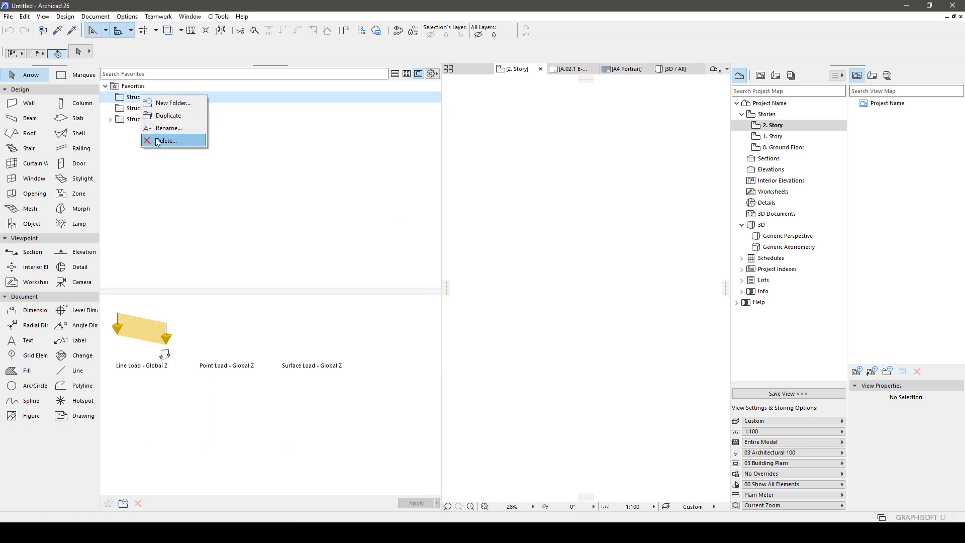
pyautogui.click(157, 144)
pyautogui.press('Return')
pyautogui.click(146, 97)
pyautogui.rightClick(144, 101)
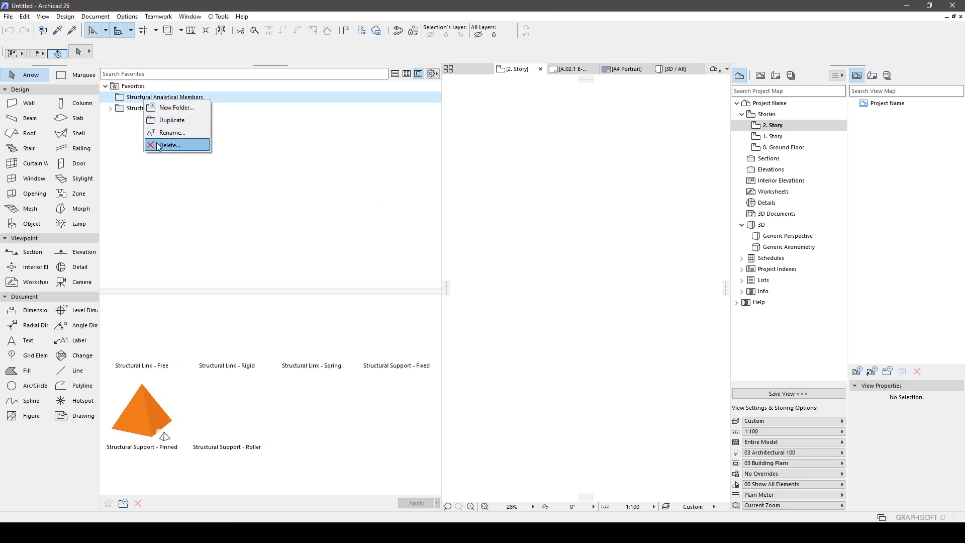
pyautogui.click(160, 145)
pyautogui.press('Return')
pyautogui.click(145, 98)
pyautogui.rightClick(143, 100)
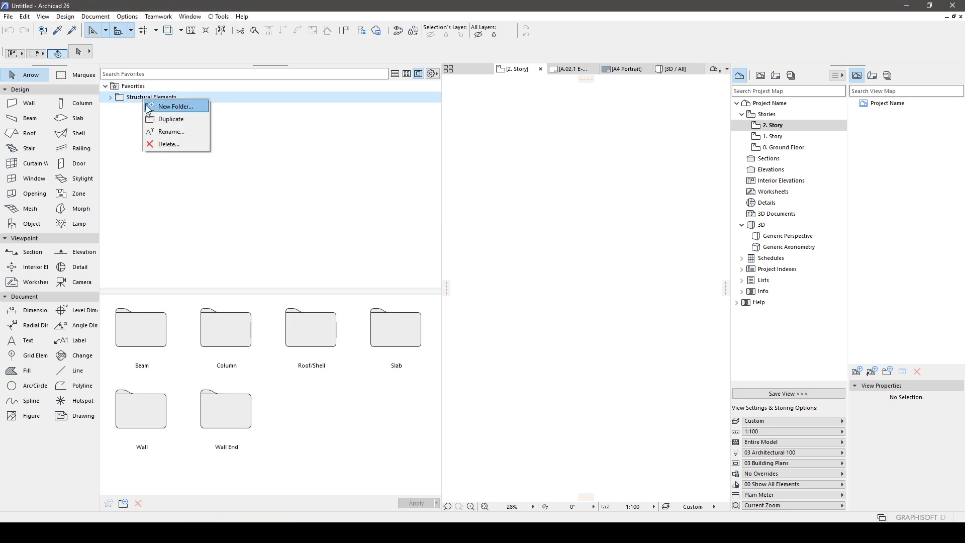
pyautogui.click(160, 144)
pyautogui.press('Return')
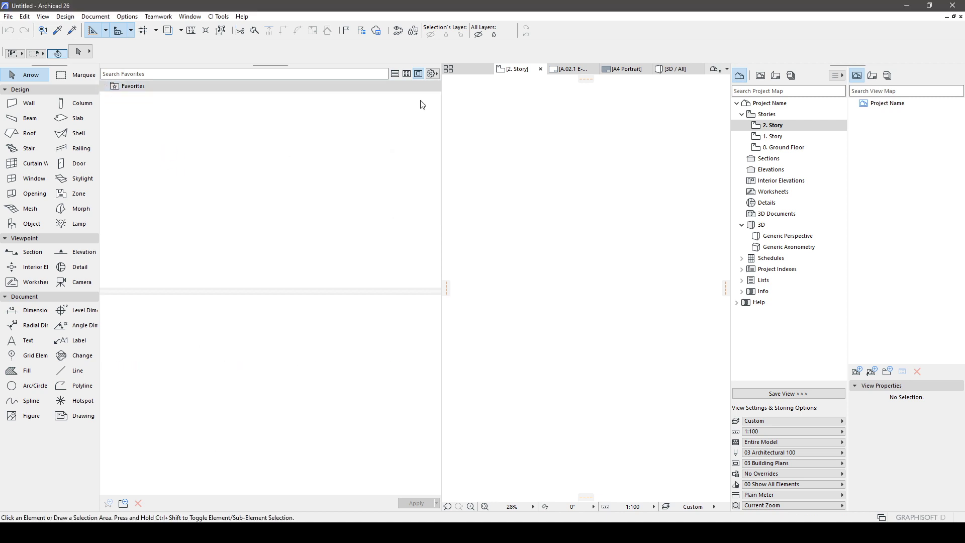
pyautogui.click(313, 140)
# Reapply the Template 2023 v1 Work Environment profile to reset the palette arrangement.
pyautogui.click(127, 17)
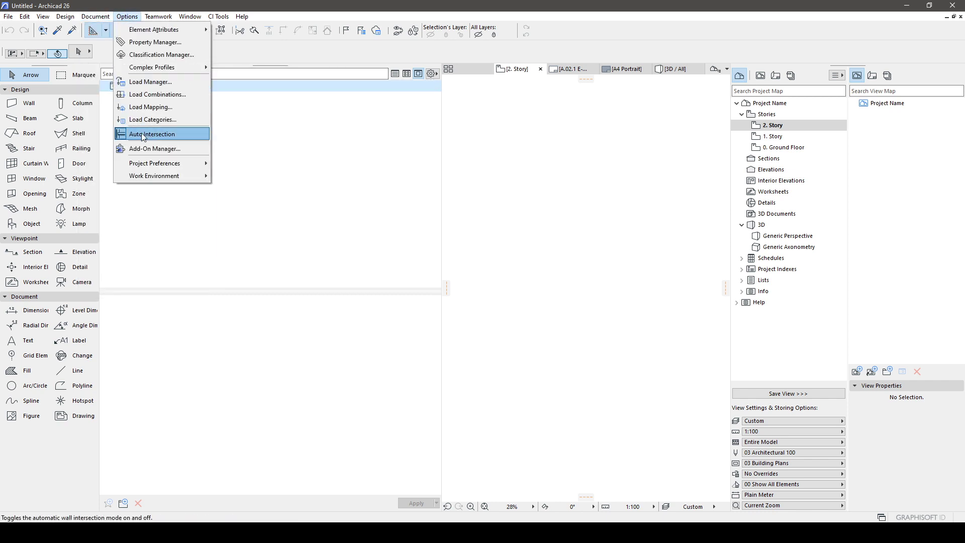
pyautogui.moveTo(157, 177)
pyautogui.moveTo(241, 189)
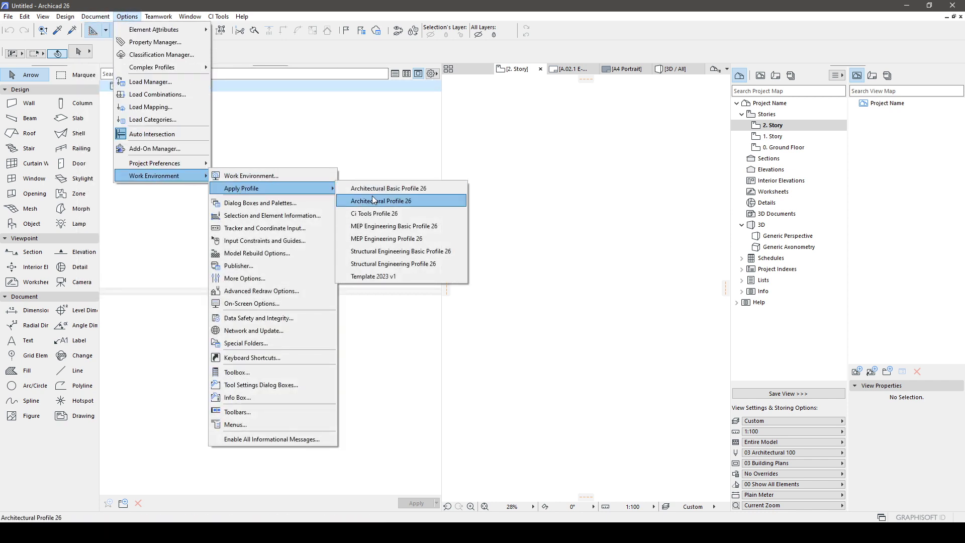
pyautogui.click(382, 264)
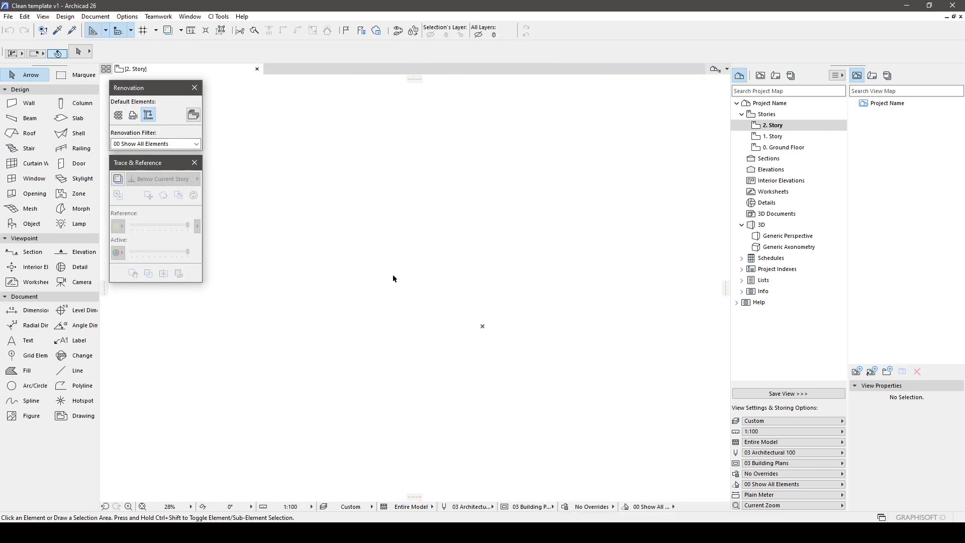
# Save the project in Documents as the Archicad Project Template Clean template v1.tpl, replacing the existing file.
pyautogui.click(9, 18)
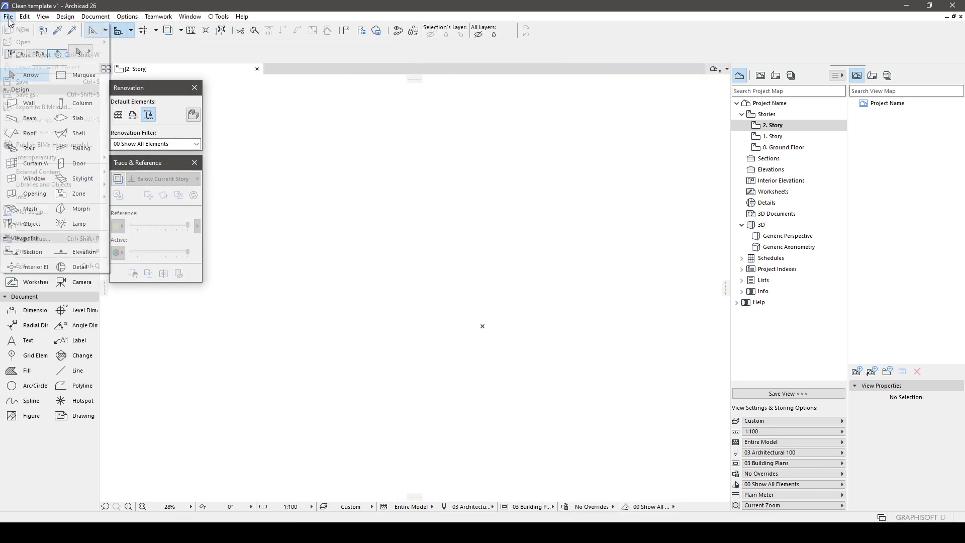
pyautogui.click(31, 93)
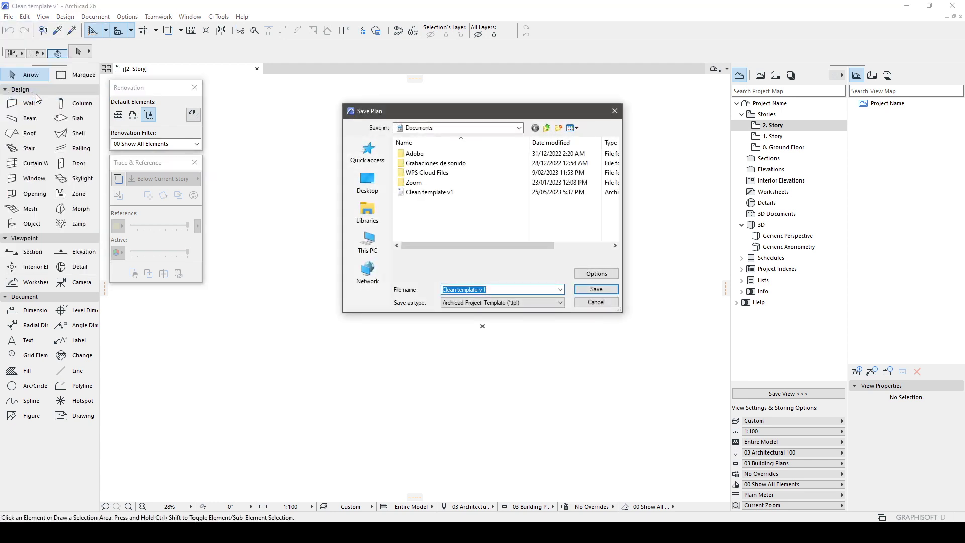
pyautogui.click(498, 303)
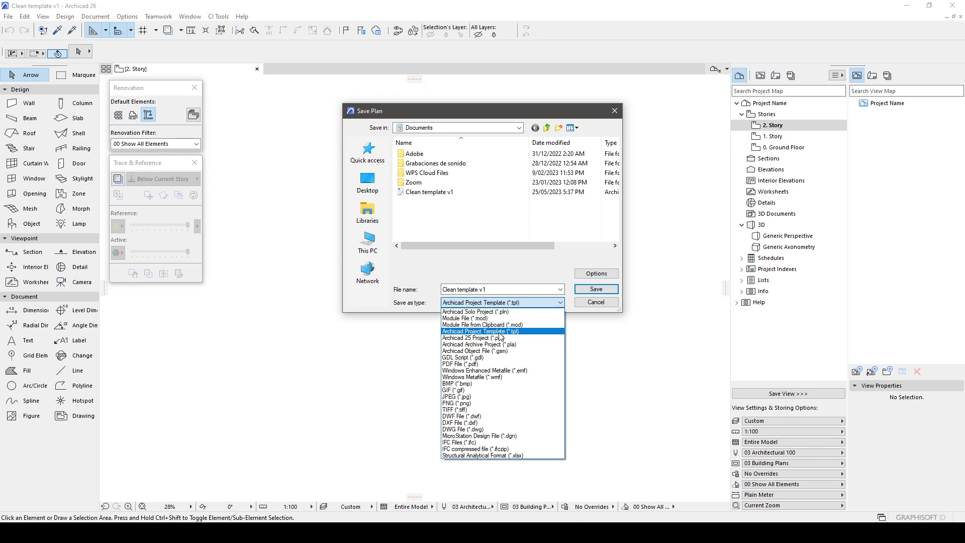
pyautogui.click(498, 291)
pyautogui.click(595, 289)
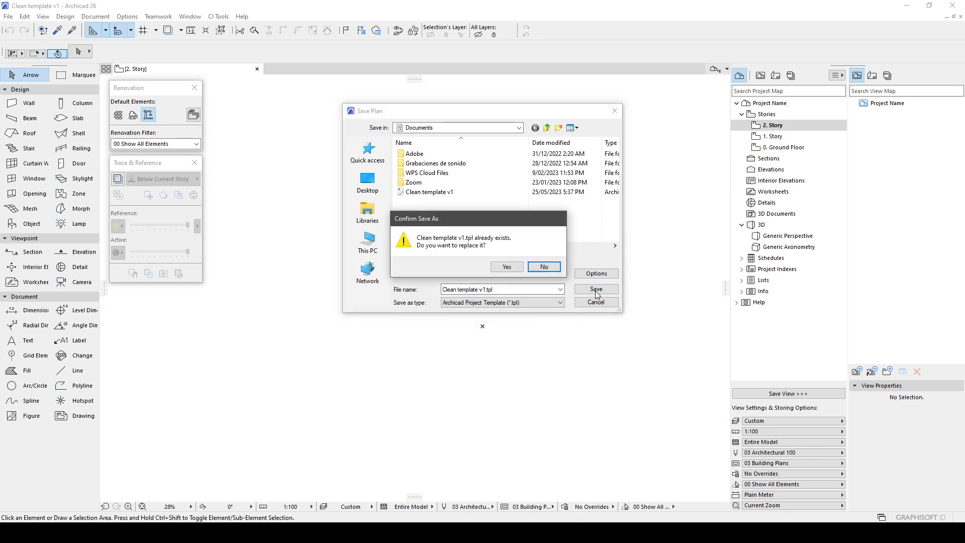
pyautogui.click(506, 267)
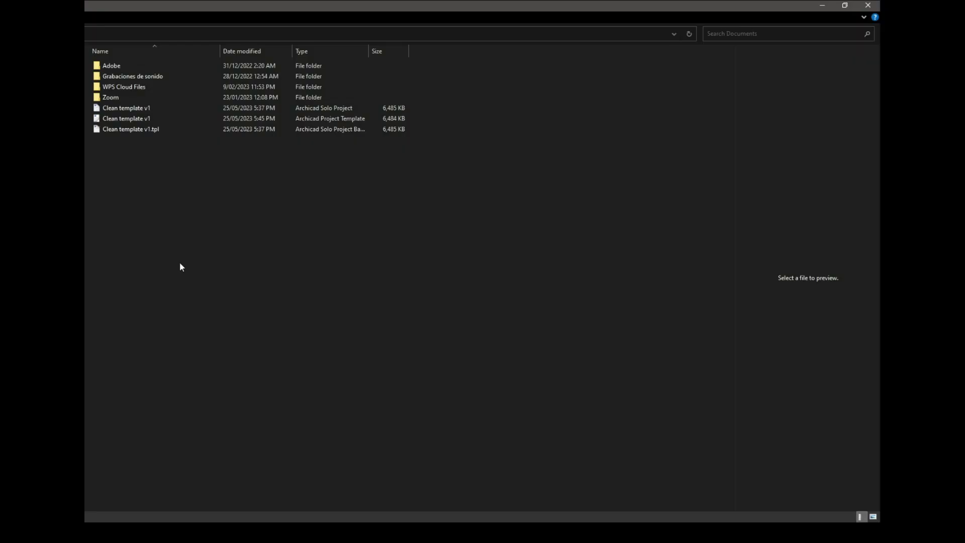
# In File Explorer, check the size and file type of the Clean template v1 project template in its properties.
pyautogui.click(125, 109)
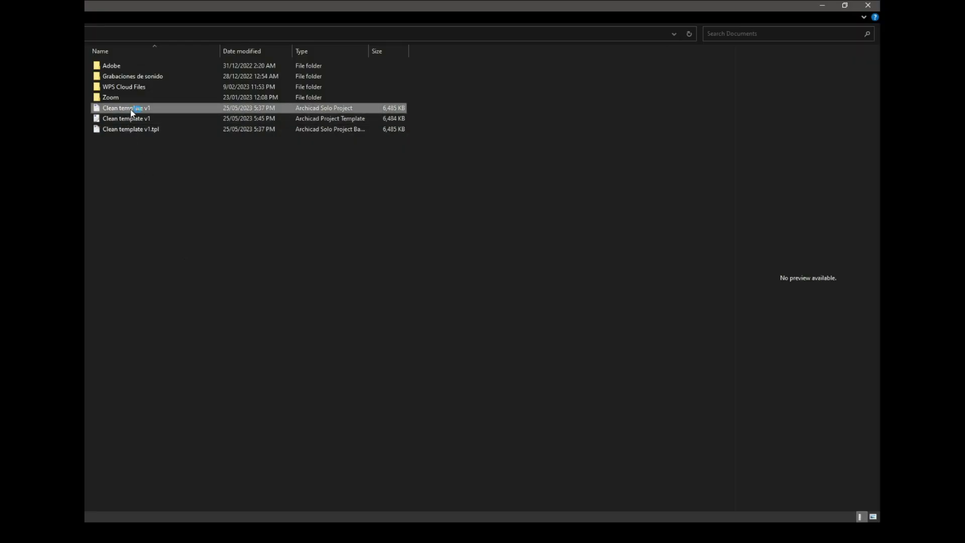
pyautogui.click(301, 118)
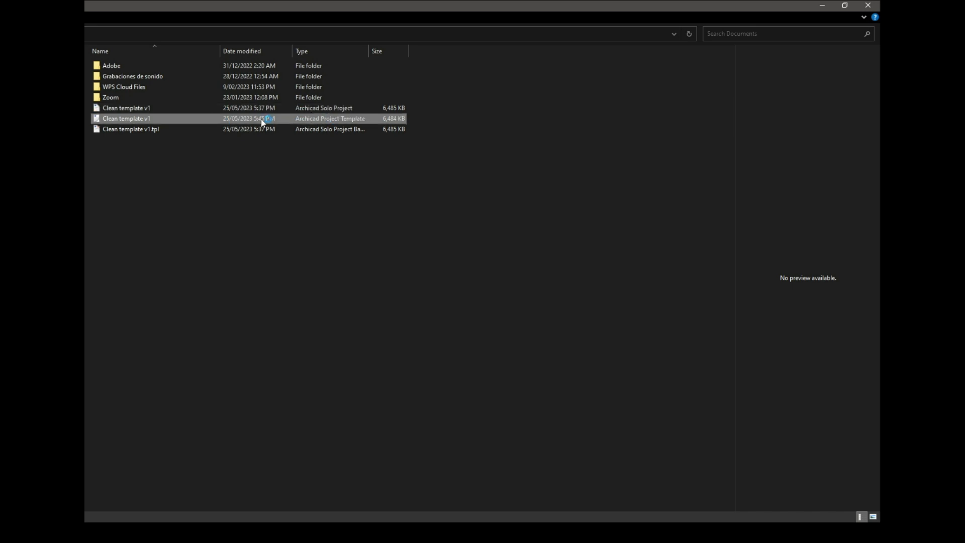
pyautogui.rightClick(139, 117)
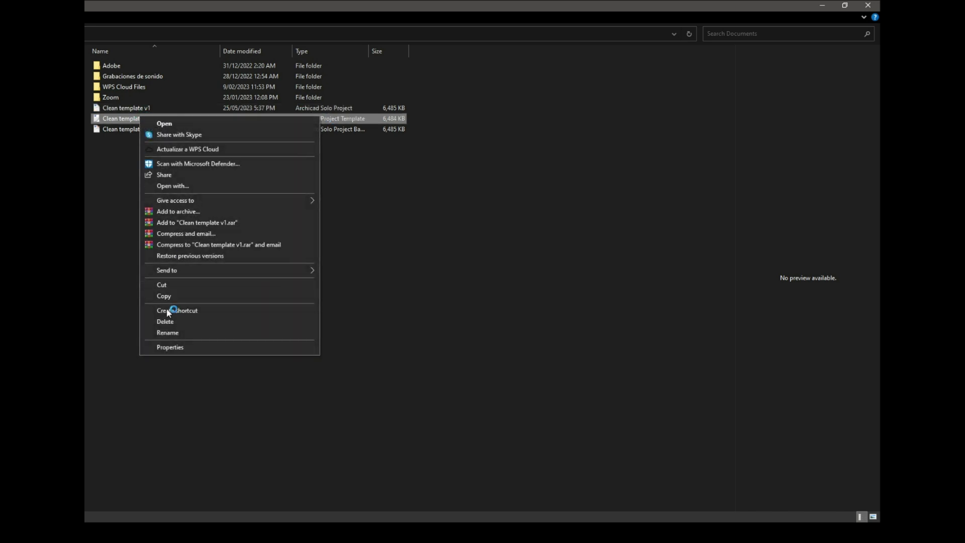
pyautogui.click(168, 345)
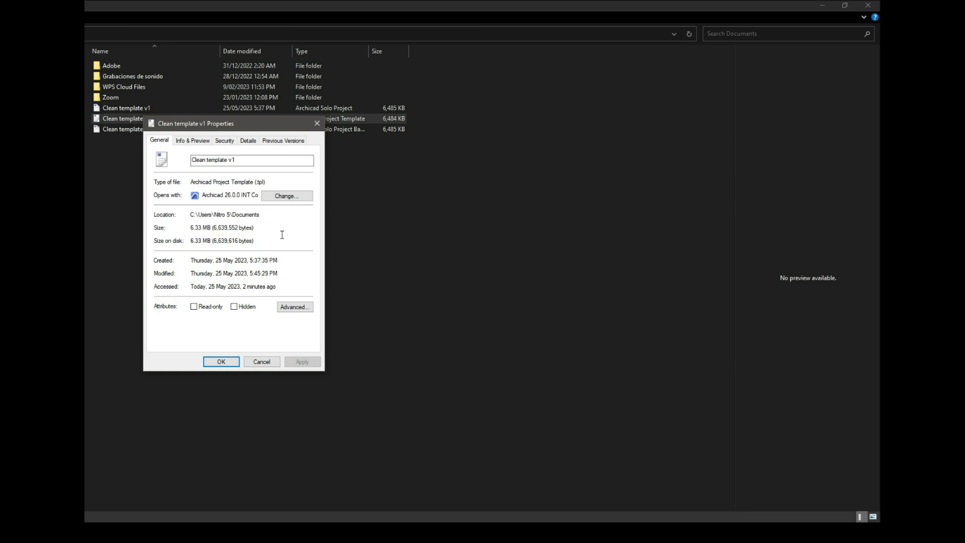
pyautogui.press('Return')
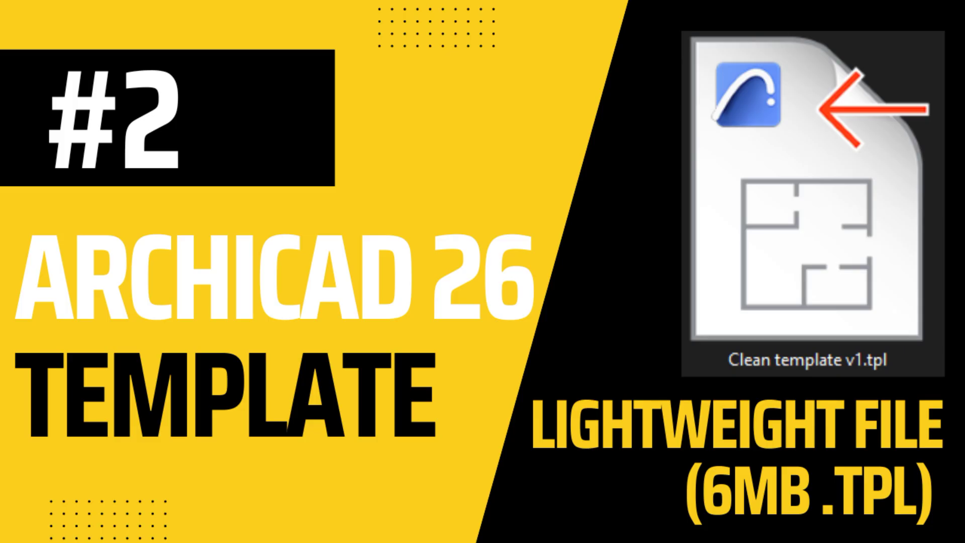